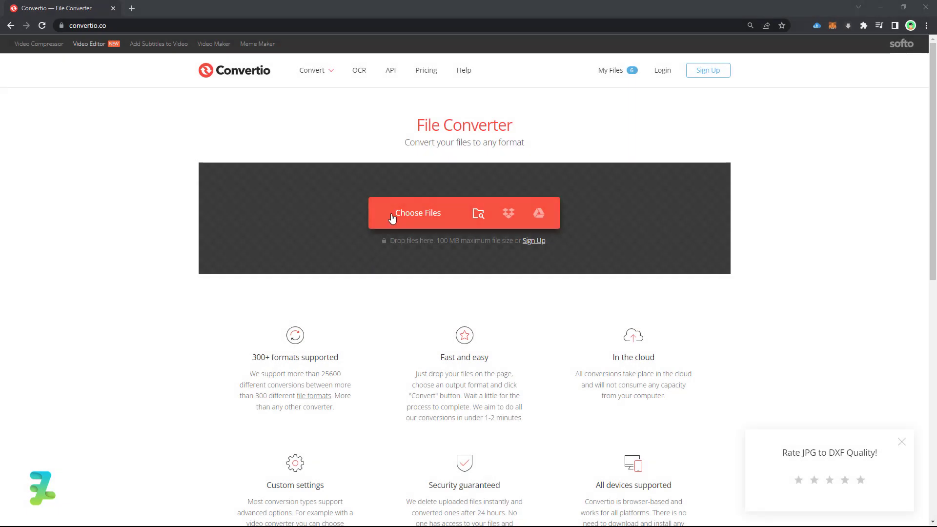
# - Upload all four PNGs, pngegg.png through pngegg (3).png, to Convertio's file converter
pyautogui.click(391, 218)
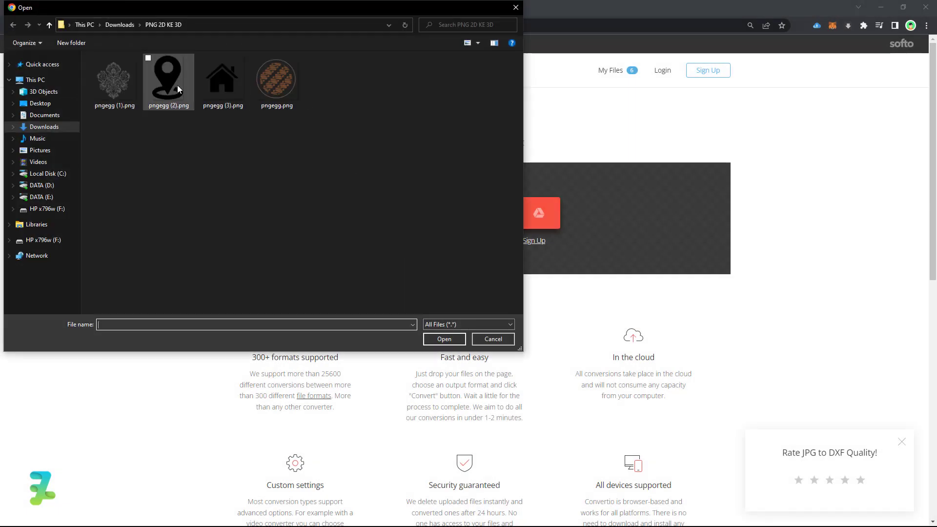
pyautogui.moveTo(341, 152); pyautogui.dragTo(105, 92)
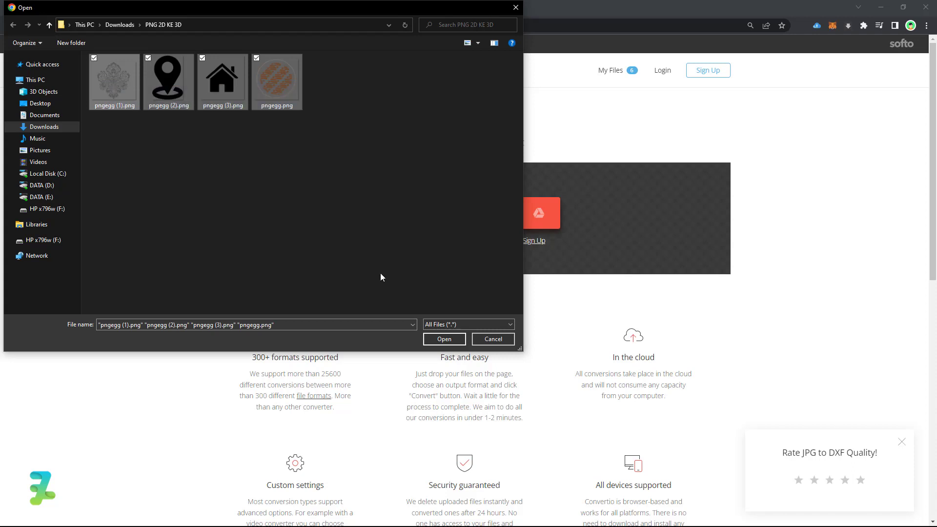
pyautogui.click(428, 340)
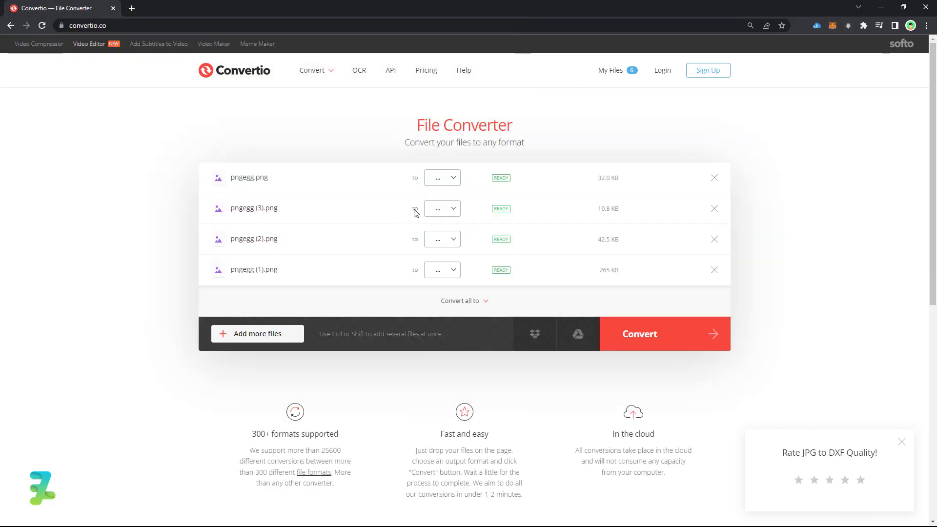
# - Set pngegg.png, pngegg (3).png, pngegg (2).png and pngegg (1).png each to CAD > DXF output
pyautogui.click(454, 182)
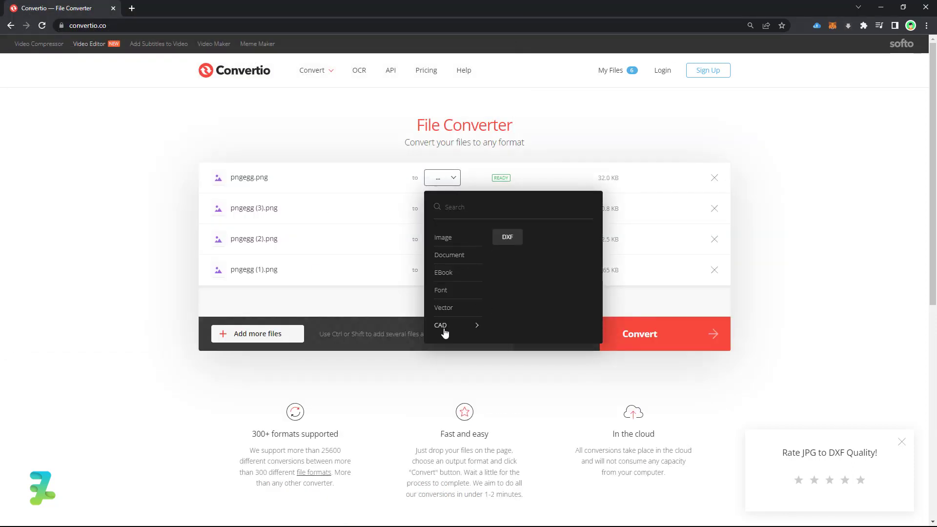
pyautogui.click(519, 241)
pyautogui.click(453, 211)
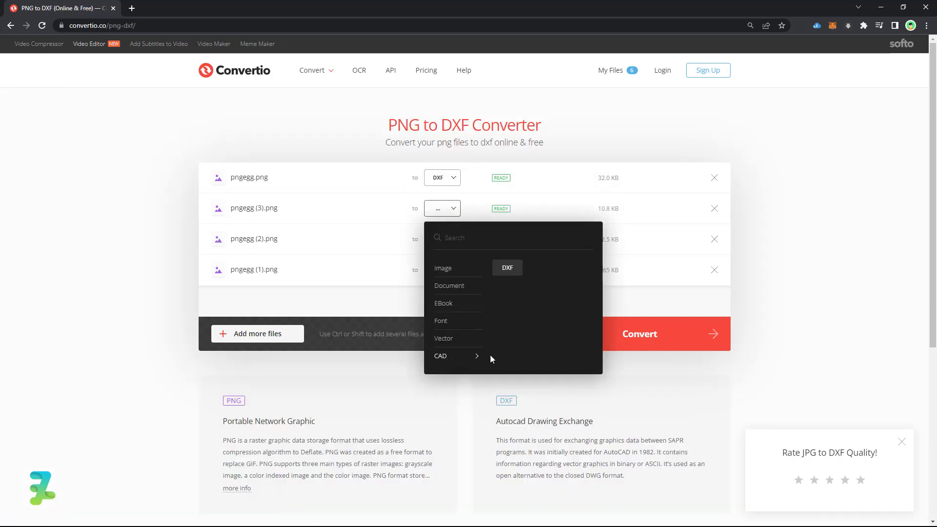
pyautogui.click(506, 271)
pyautogui.click(453, 242)
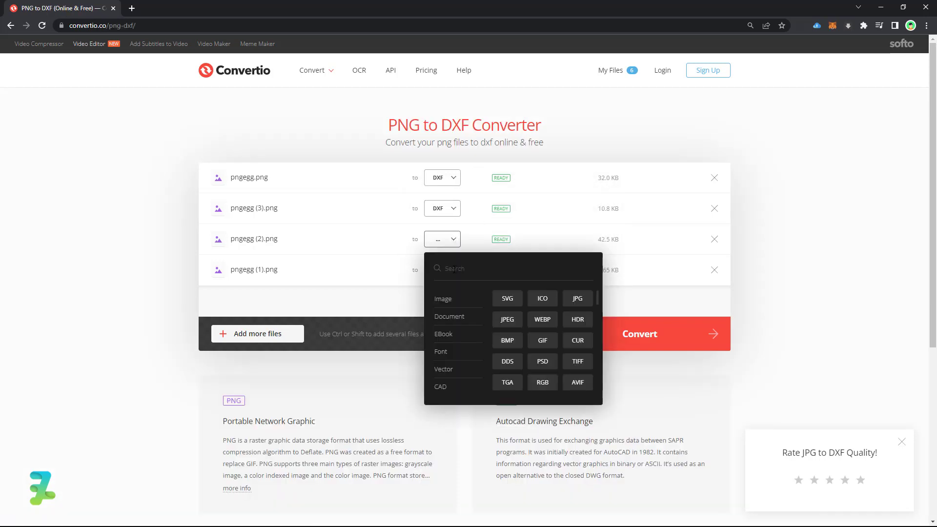
pyautogui.click(507, 299)
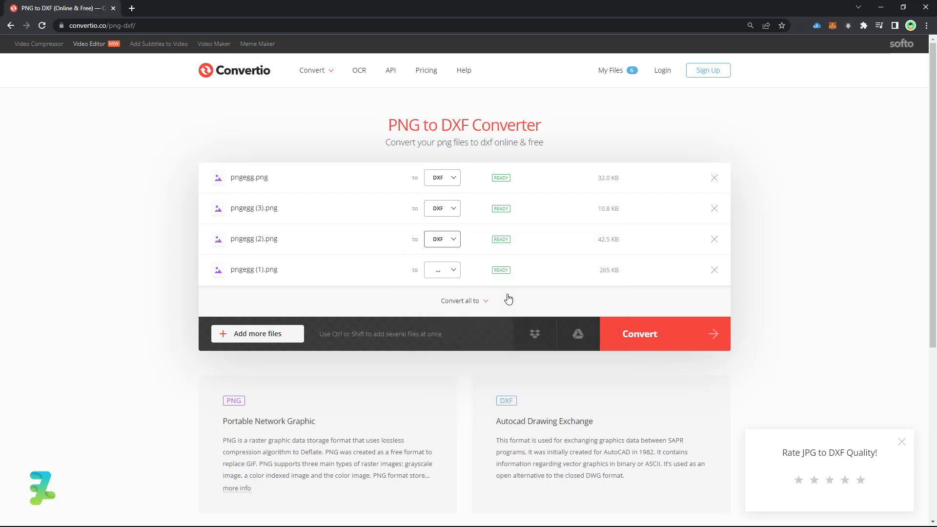
pyautogui.click(452, 275)
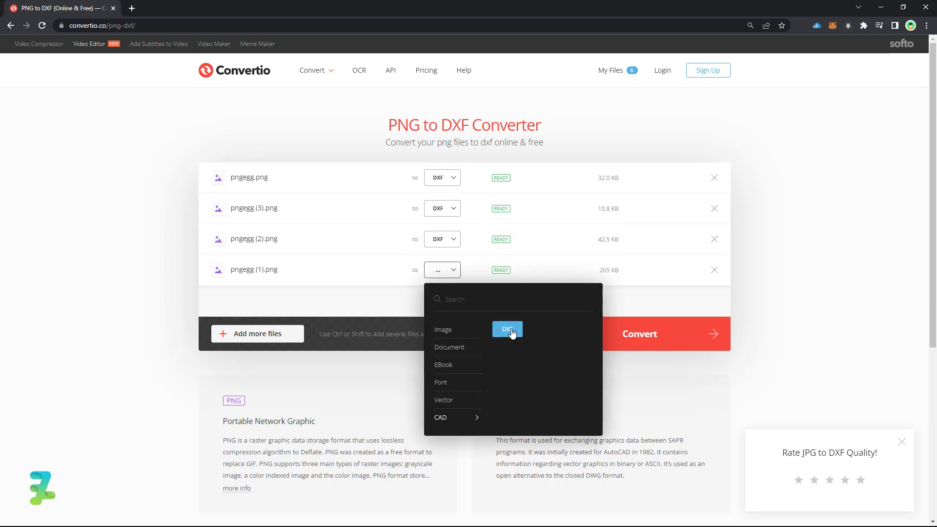
pyautogui.click(507, 330)
# - Run the conversion twice so all four PNGs finish as downloadable DXF files
pyautogui.click(639, 337)
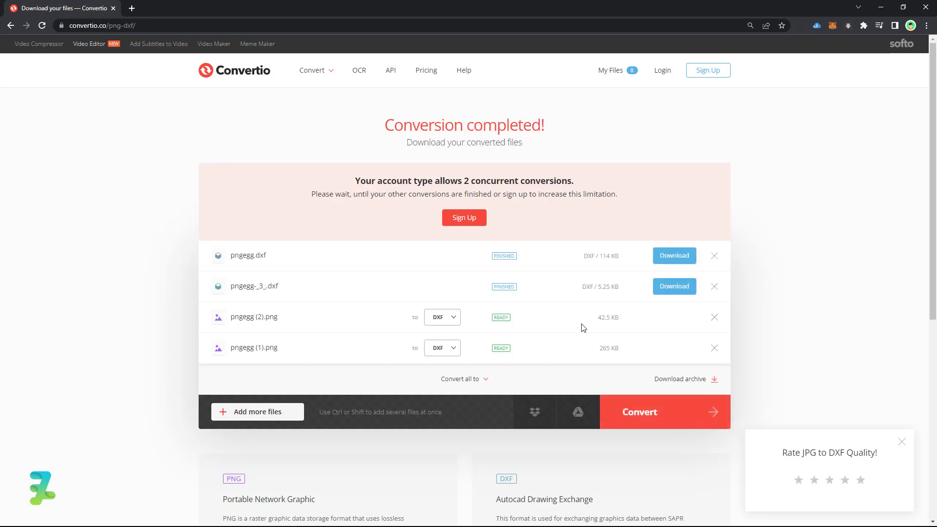
pyautogui.click(645, 414)
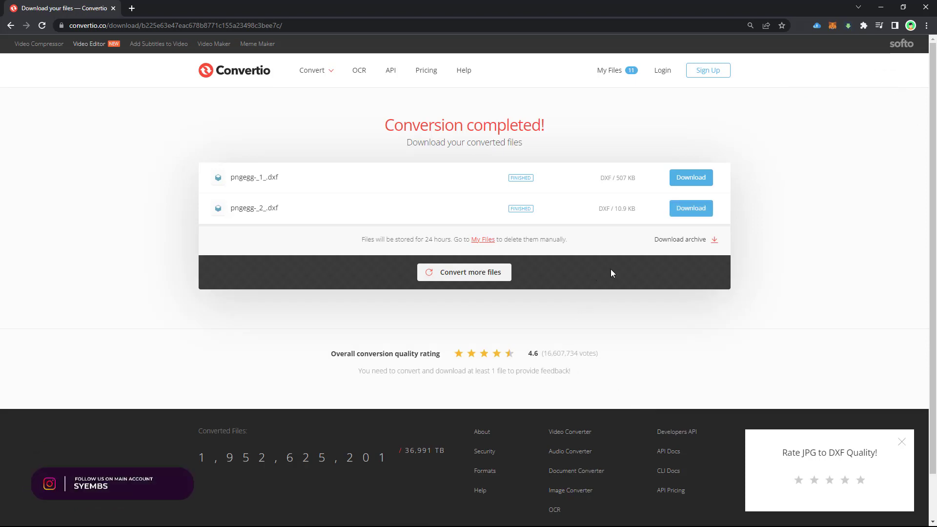
# - Download pngegg-_1_.dxf and pngegg-_2_.dxf from Convertio
pyautogui.click(682, 180)
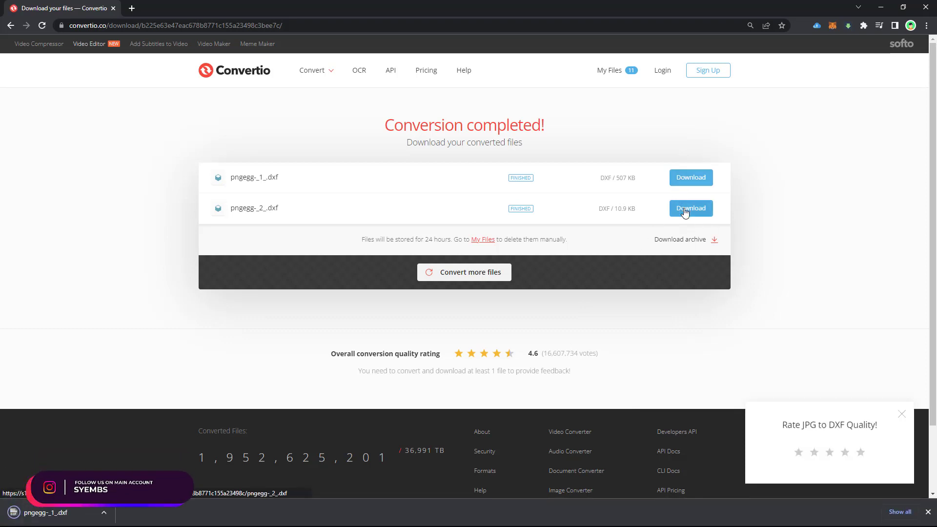
pyautogui.click(685, 211)
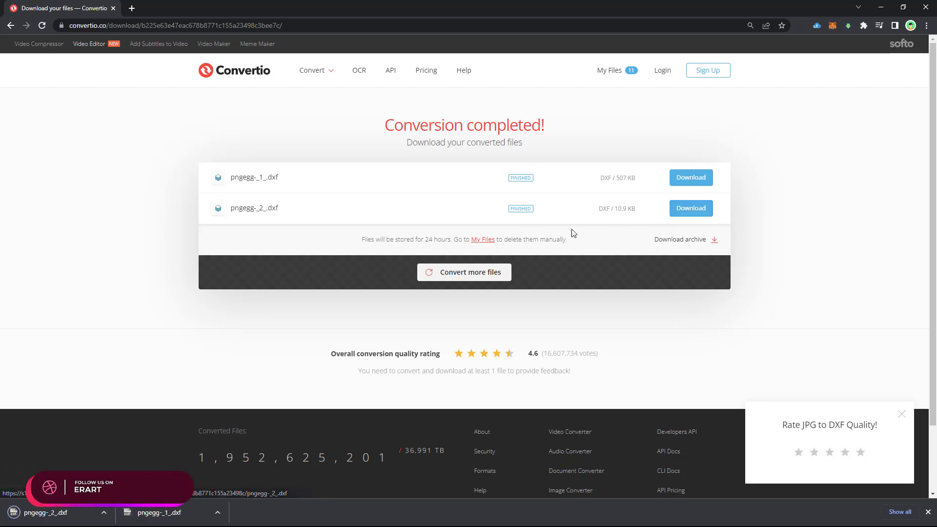
# - Start a new Convertio batch and add pngegg (3).png and pngegg.png
pyautogui.click(438, 274)
pyautogui.click(404, 291)
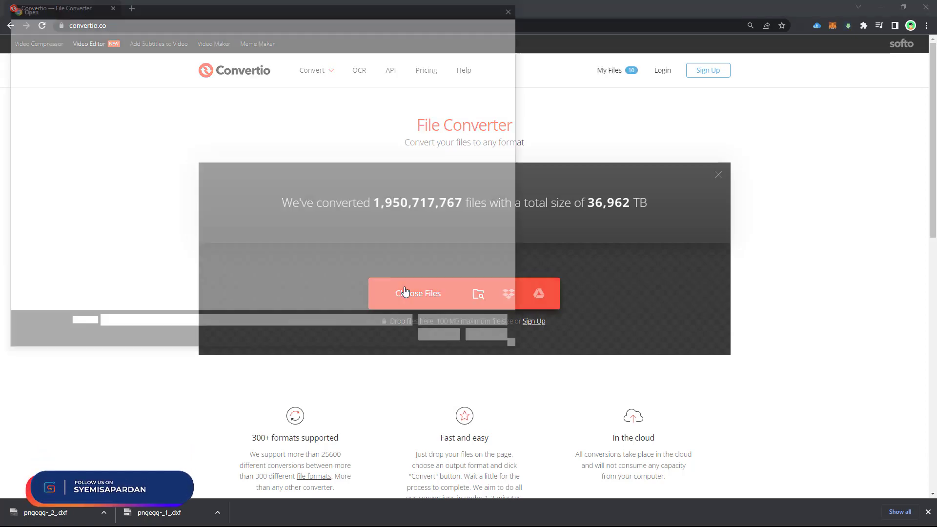
pyautogui.click(235, 83)
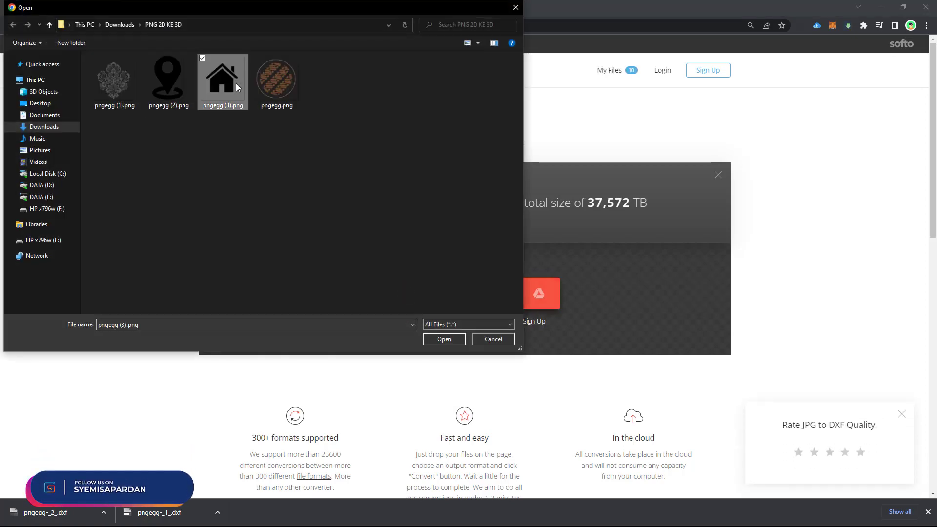
pyautogui.doubleClick(236, 83)
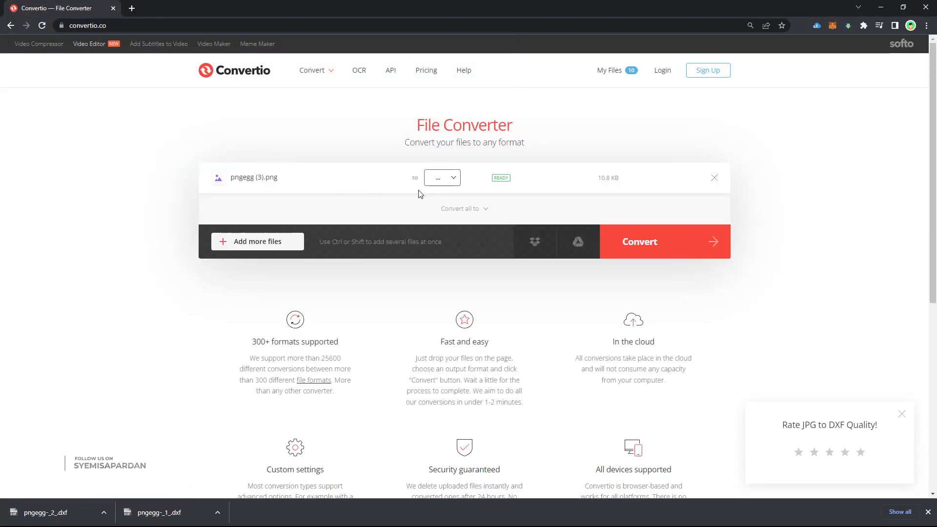
pyautogui.click(280, 239)
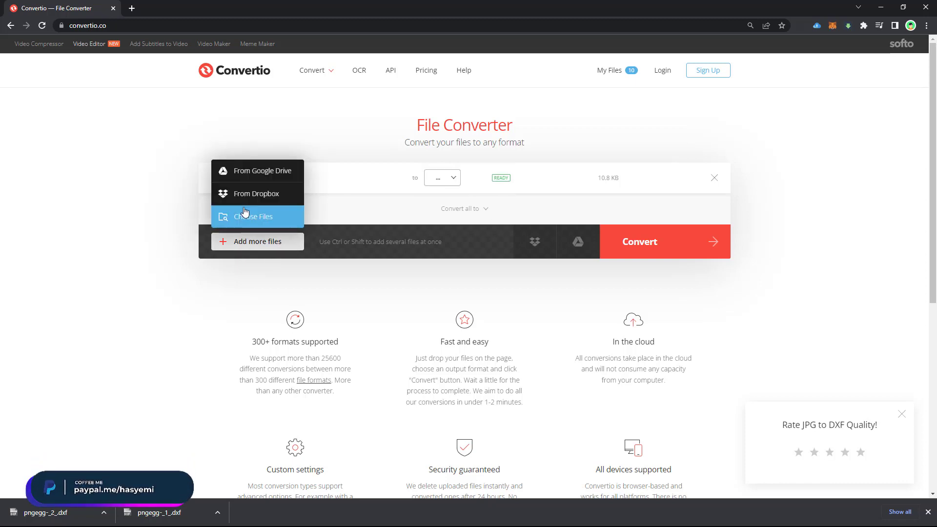
pyautogui.click(245, 212)
pyautogui.click(274, 81)
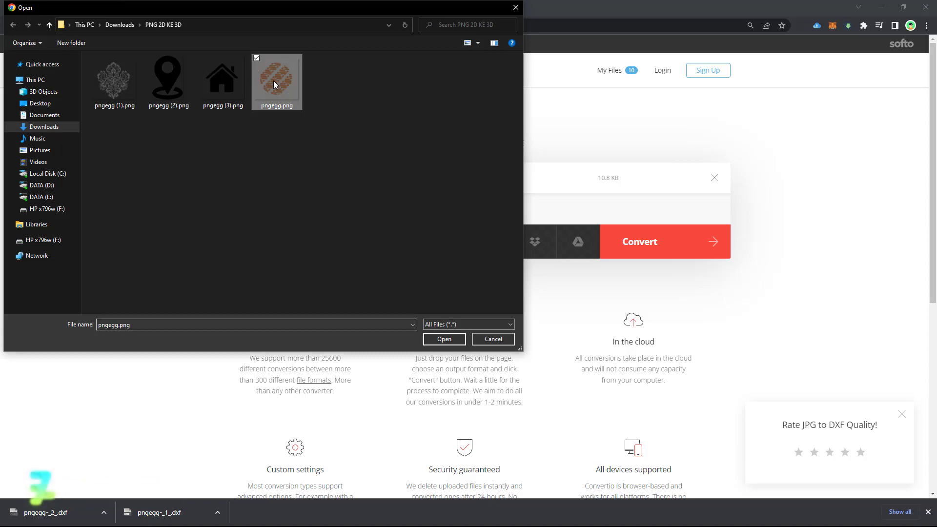
pyautogui.doubleClick(273, 80)
# - Set both pngegg.png and pngegg (3).png to convert to CAD > DXF
pyautogui.click(440, 183)
pyautogui.moveTo(440, 325)
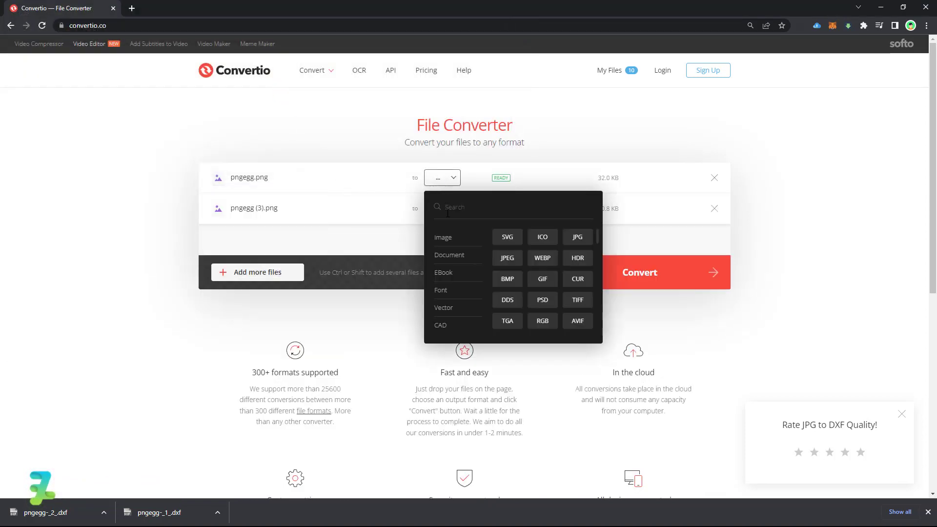
pyautogui.click(515, 248)
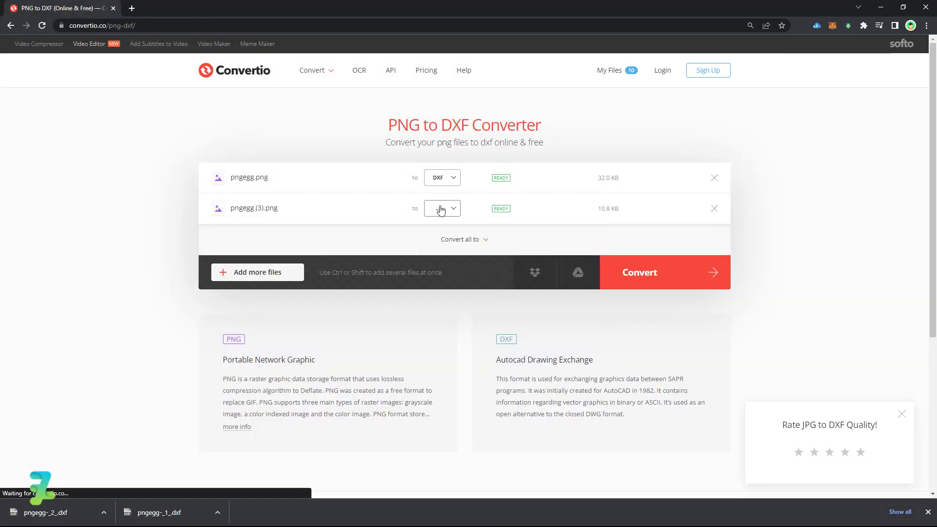
pyautogui.click(442, 209)
pyautogui.click(512, 269)
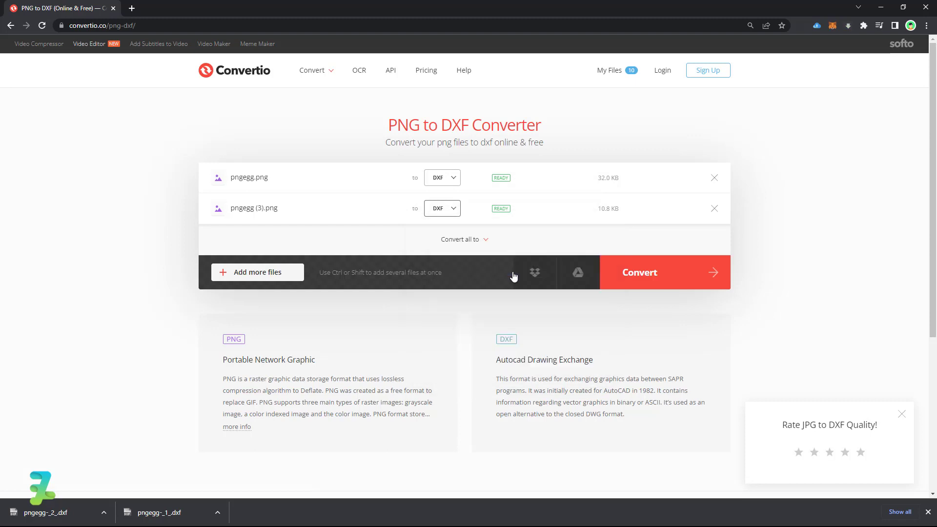
# - Convert the two PNGs and download the resulting pngegg-_3__1.dxf file
pyautogui.click(645, 273)
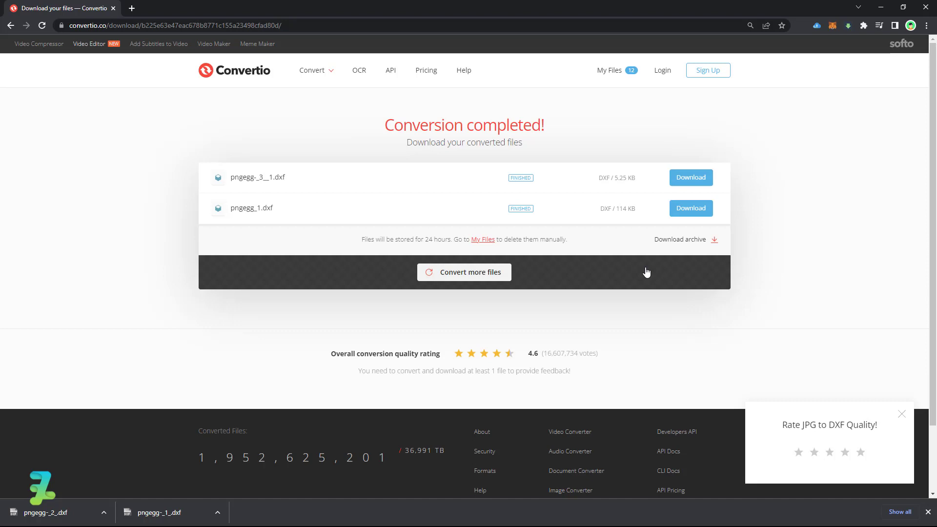
pyautogui.click(675, 182)
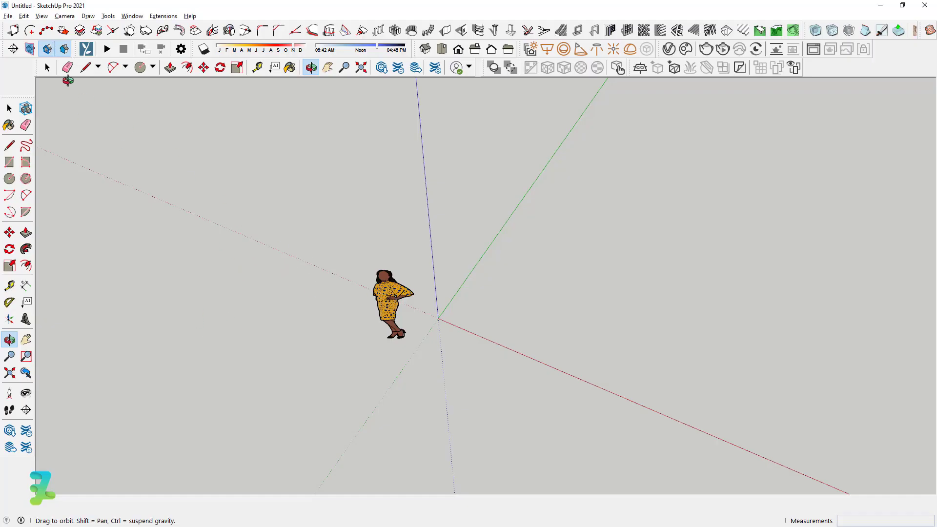
# - Import pngegg_1.dxf into the SketchUp model and close the import summary
pyautogui.click(8, 16)
pyautogui.click(30, 180)
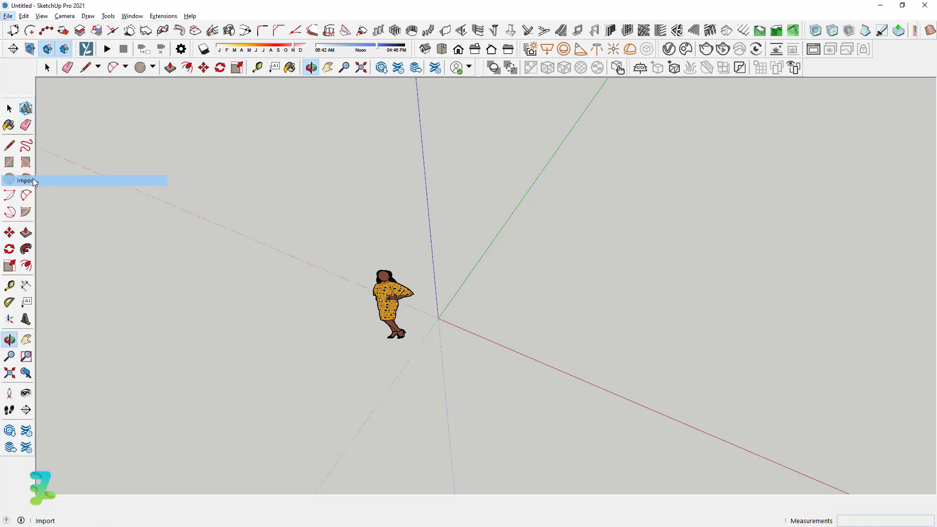
pyautogui.click(321, 101)
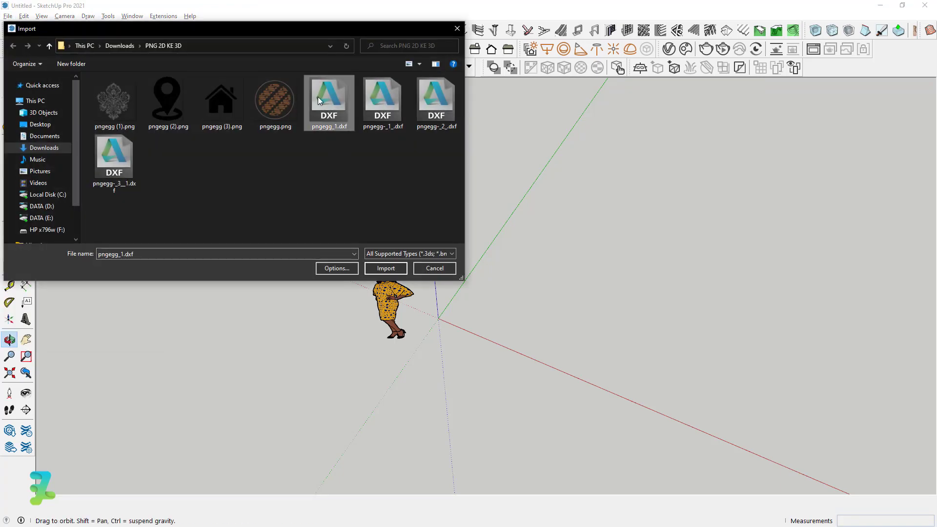
pyautogui.doubleClick(319, 101)
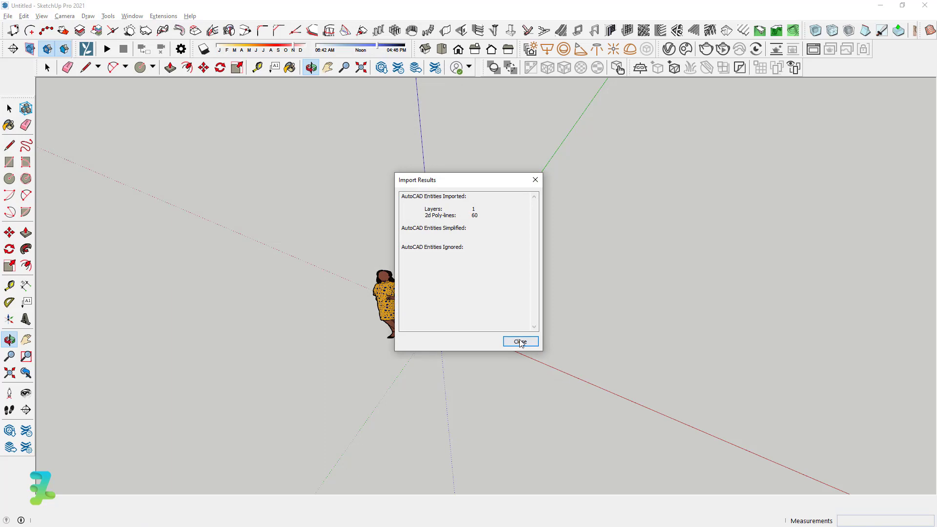
pyautogui.click(520, 342)
# - Delete the default person figure and select the imported circular ornament
pyautogui.click(445, 311)
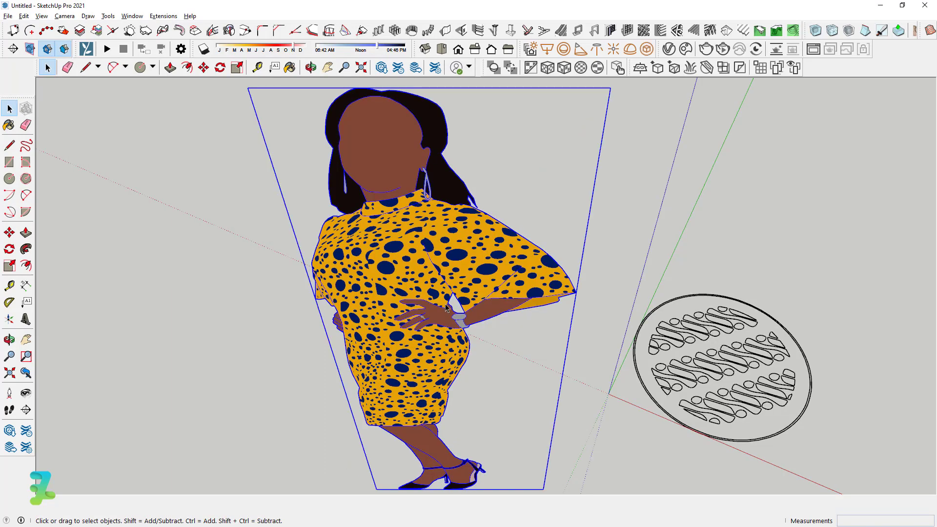
pyautogui.press('Delete')
pyautogui.moveTo(774, 412); pyautogui.dragTo(584, 263)
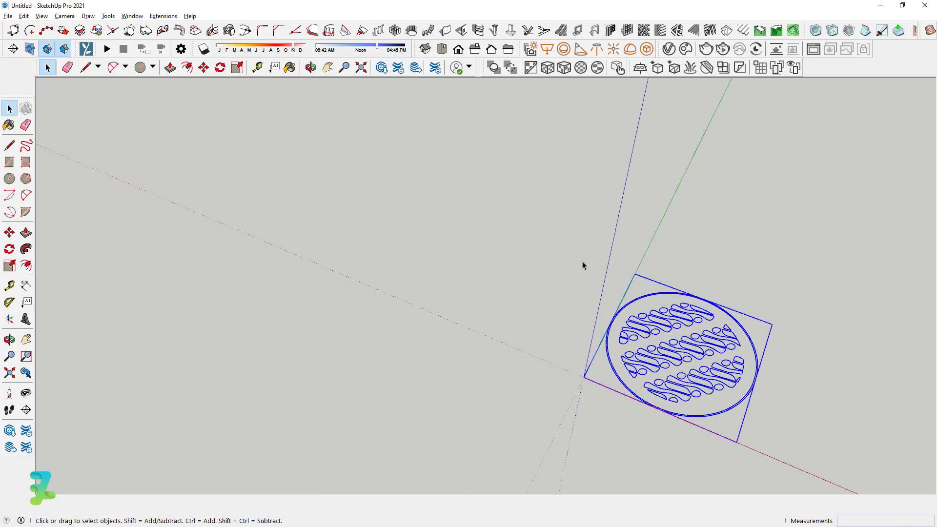
# - Switch to a parallel-projection top view, zoom in, and enter the ornament group for editing
pyautogui.click(65, 16)
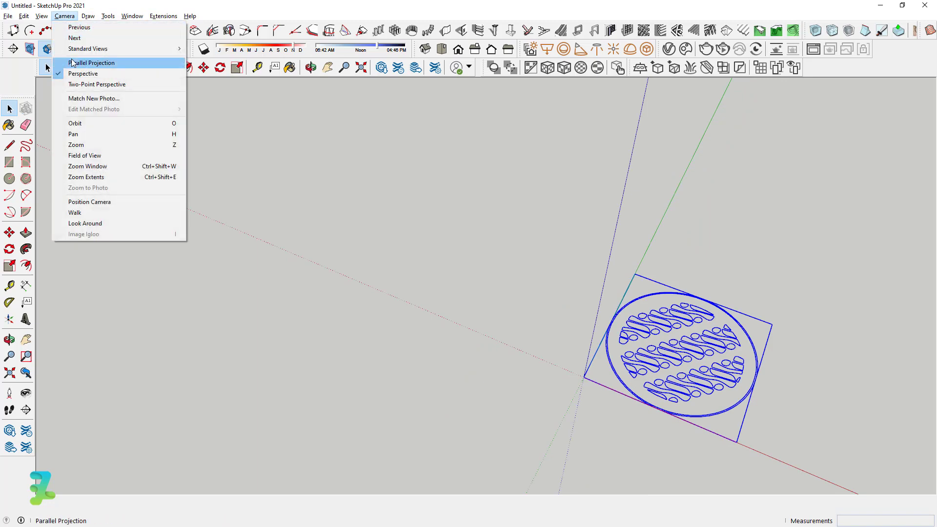
pyautogui.click(72, 61)
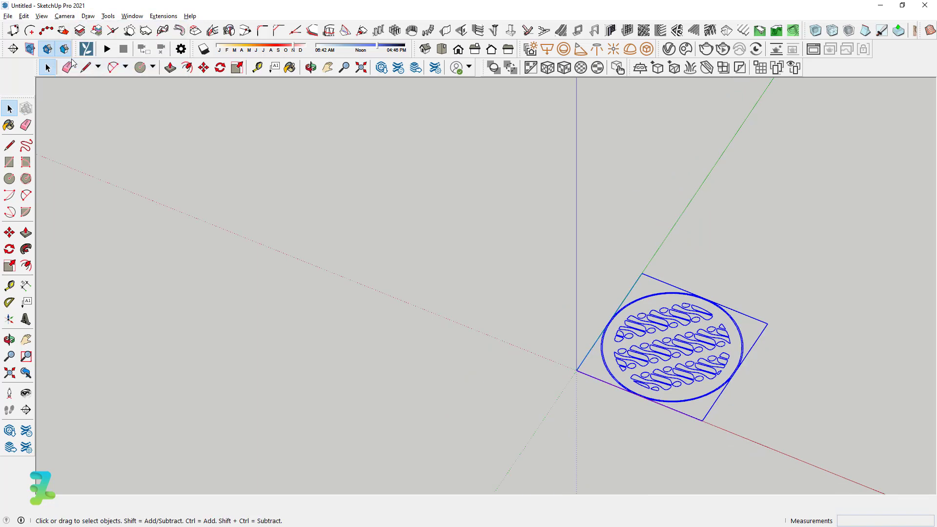
pyautogui.click(443, 54)
pyautogui.scroll(1, 586, 278)
pyautogui.scroll(3, 586, 278)
pyautogui.scroll(-1, 589, 318)
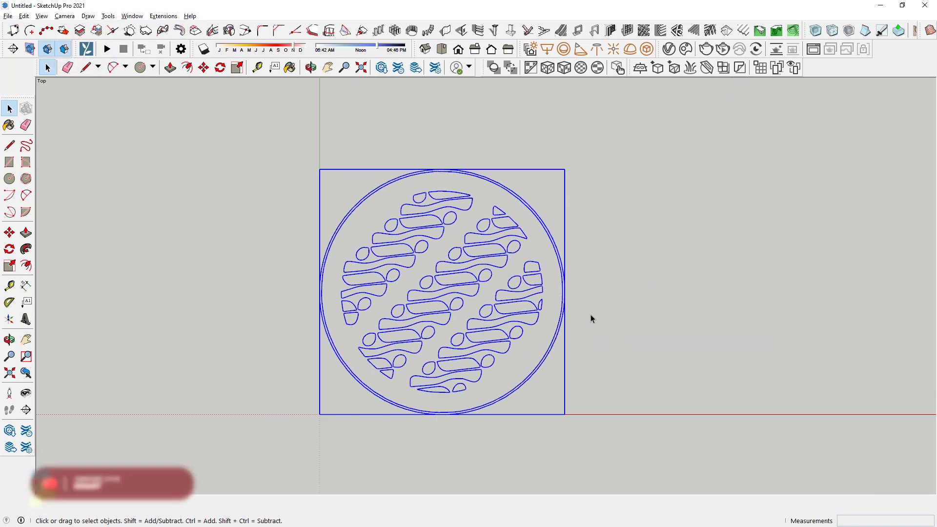
pyautogui.scroll(1, 438, 307)
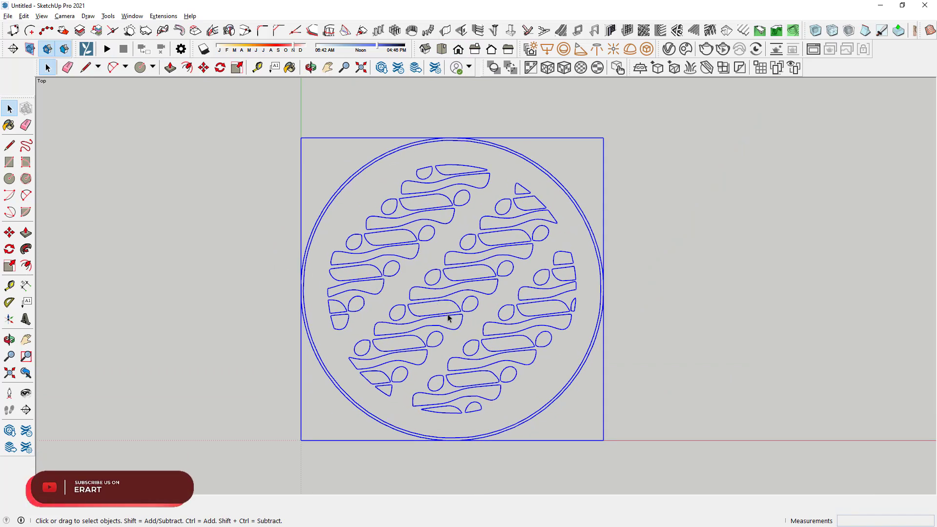
pyautogui.click(451, 317)
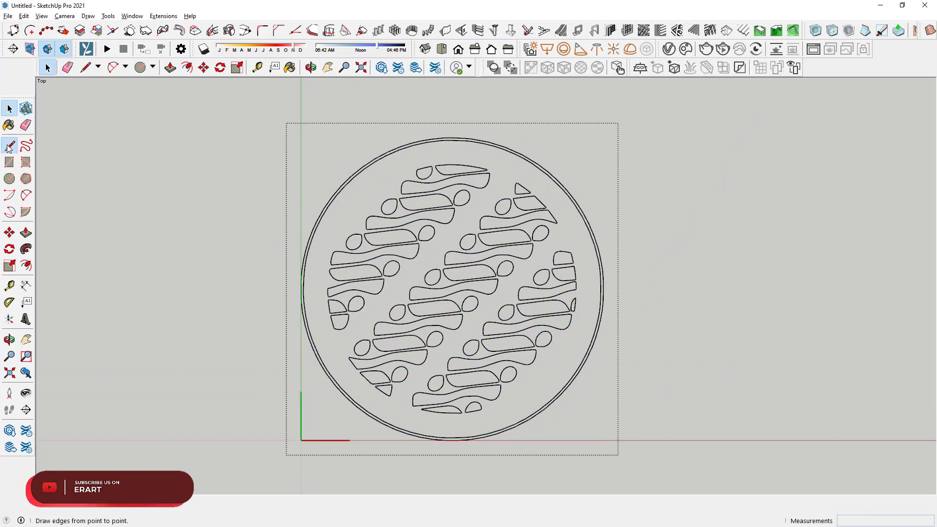
# - Draw a vertical line bottom-to-top and a horizontal line right-to-left across the ornament circle
pyautogui.click(86, 68)
pyautogui.click(452, 439)
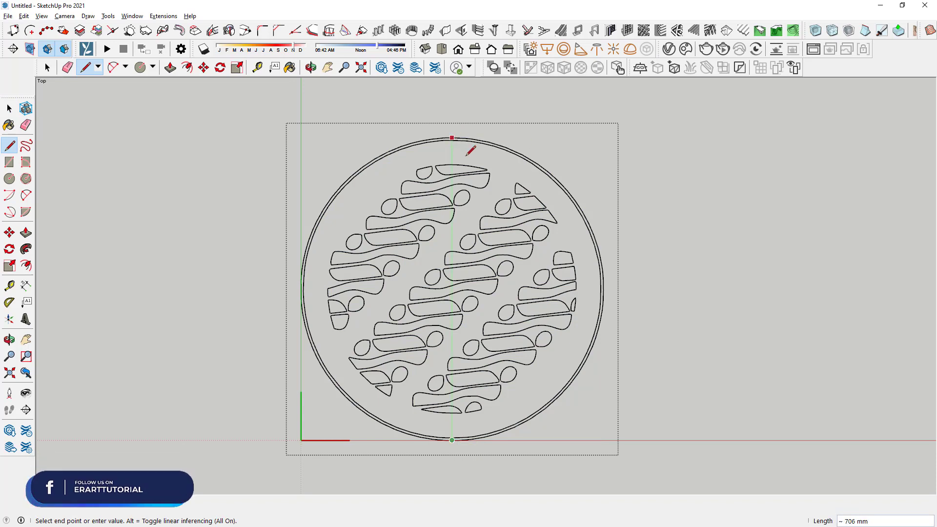
pyautogui.click(467, 155)
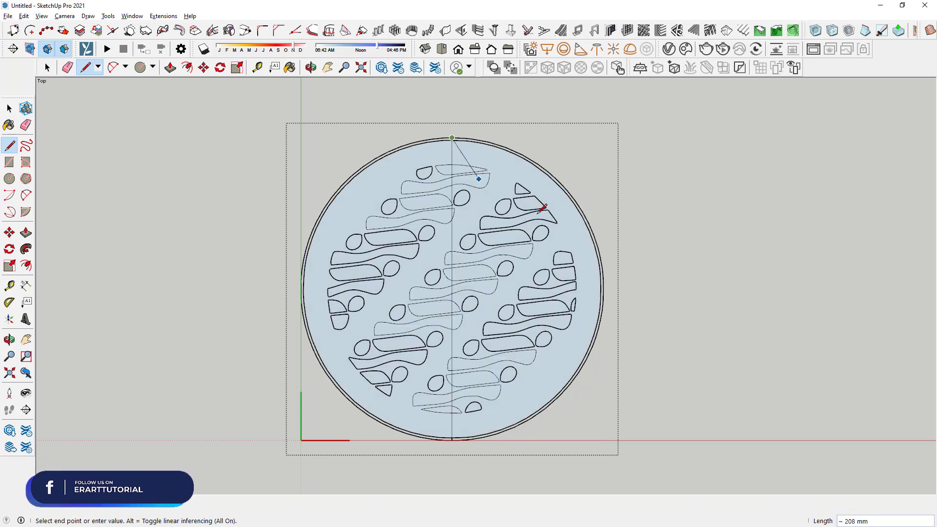
pyautogui.click(88, 72)
pyautogui.click(603, 289)
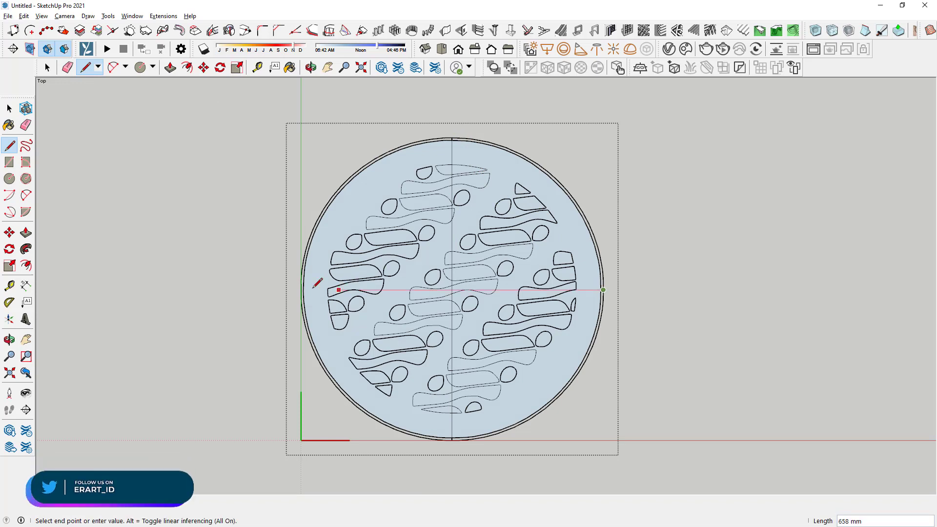
pyautogui.click(273, 290)
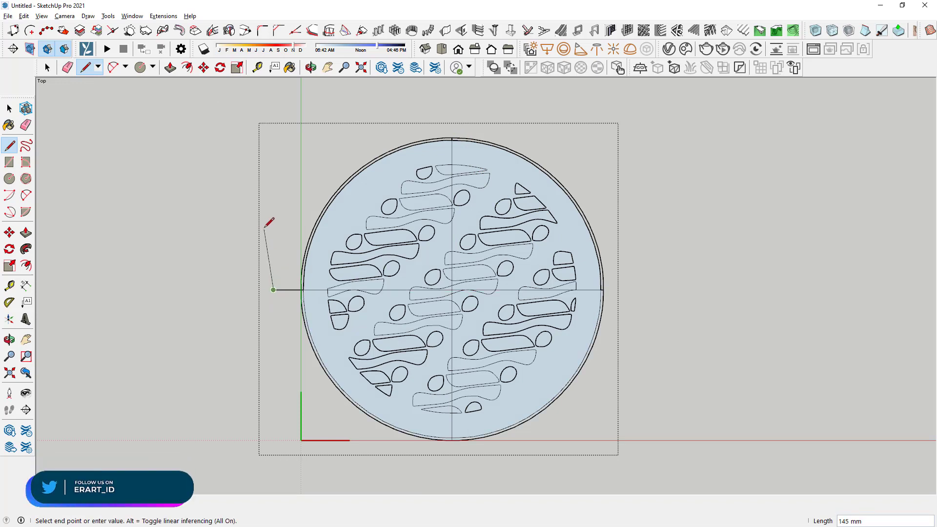
pyautogui.press('Escape')
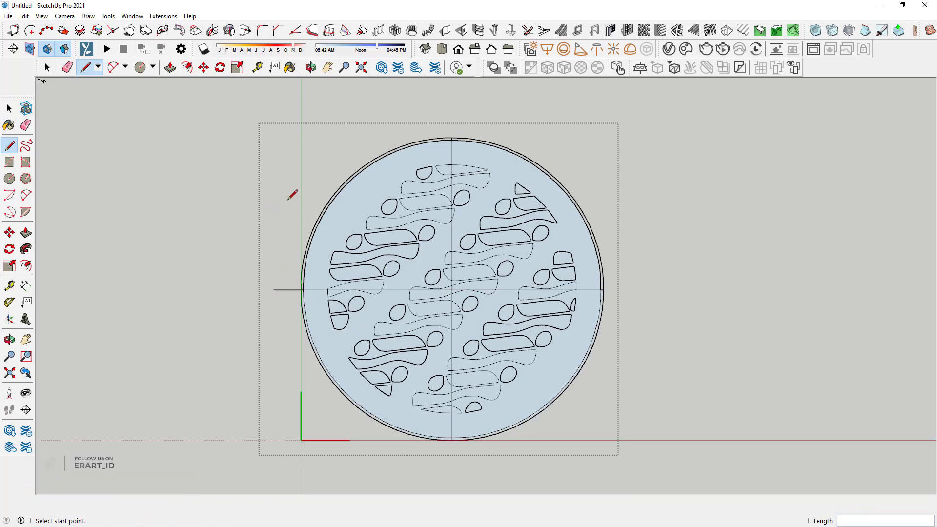
# - Erase the helper line piece inside the lens shape, undoing an accidental edge erase
pyautogui.scroll(1, 370, 210)
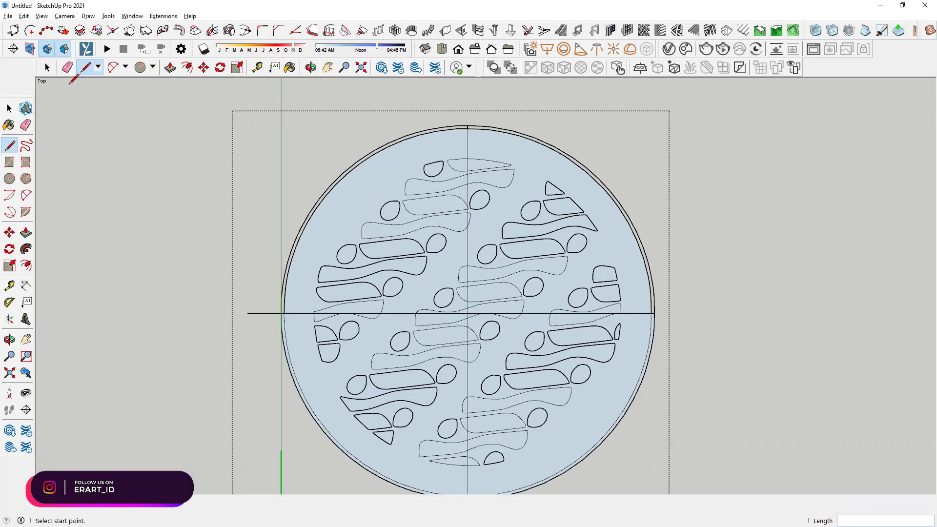
pyautogui.click(69, 68)
pyautogui.scroll(2, 320, 332)
pyautogui.scroll(1, 321, 332)
pyautogui.scroll(1, 289, 303)
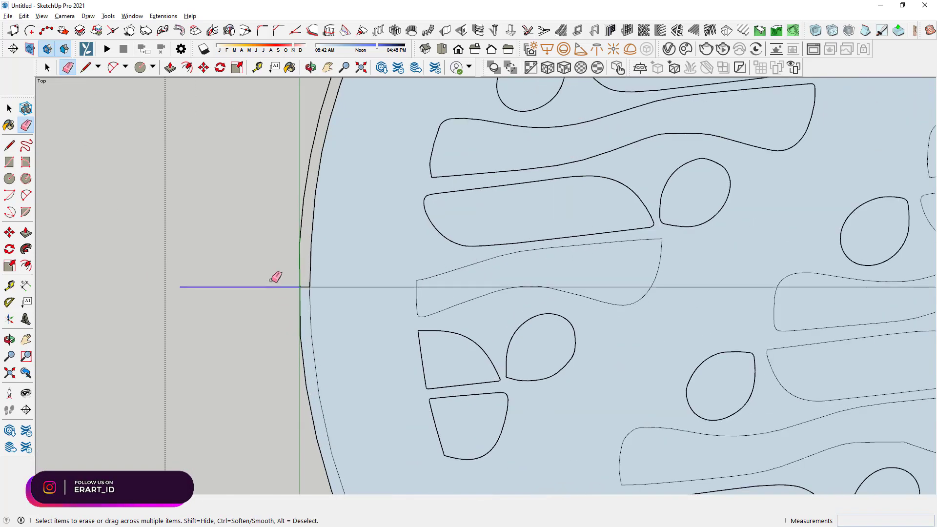
pyautogui.scroll(1, 274, 276)
pyautogui.scroll(-1, 322, 273)
pyautogui.click(419, 270)
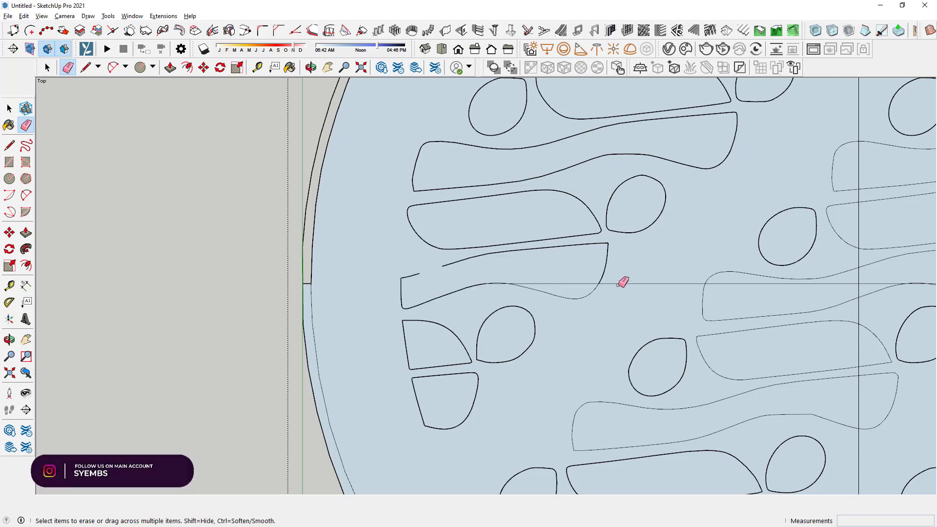
pyautogui.scroll(1, 560, 275)
pyautogui.scroll(1, 559, 275)
pyautogui.hotkey('ctrl', 'z')
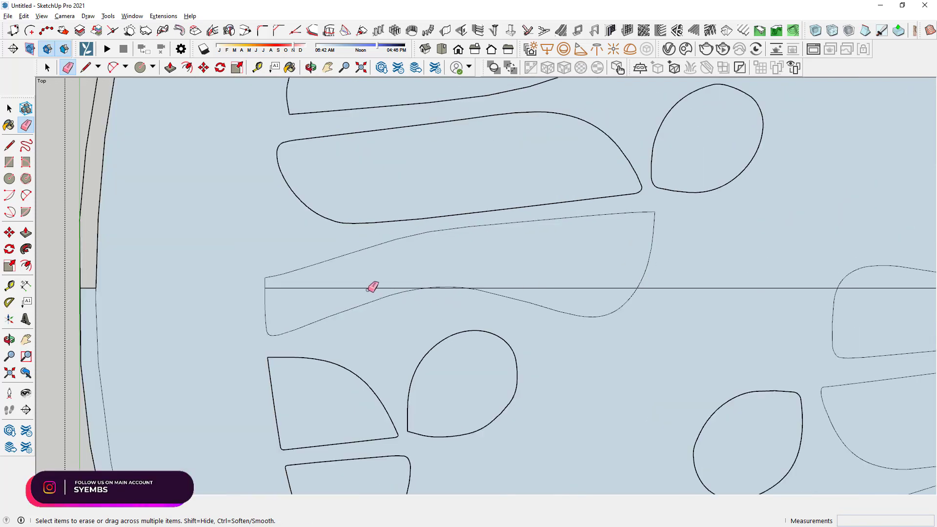
pyautogui.press('Delete')
# - Erase the thin horizontal helper line segment and zoom around to check the shapes
pyautogui.scroll(1, 482, 280)
pyautogui.scroll(1, 459, 285)
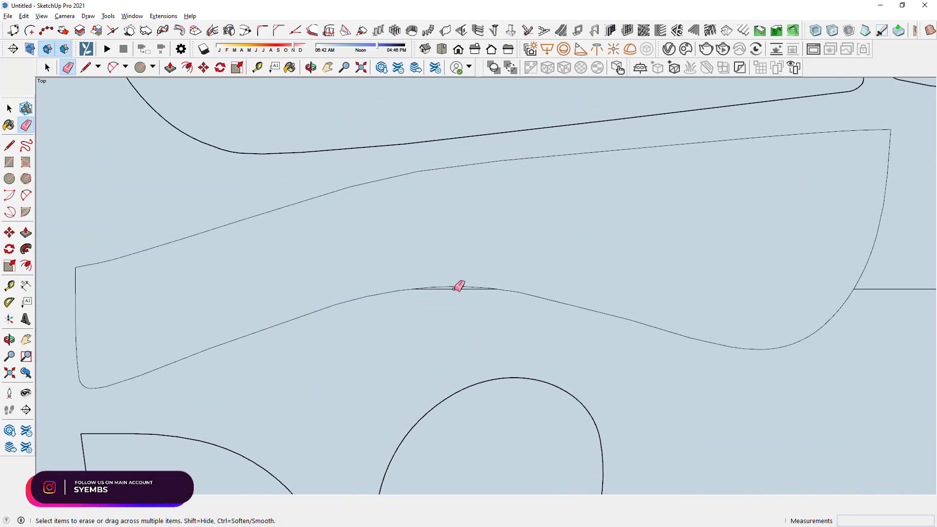
pyautogui.scroll(-2, 389, 281)
pyautogui.click(603, 280)
pyautogui.scroll(-3, 903, 324)
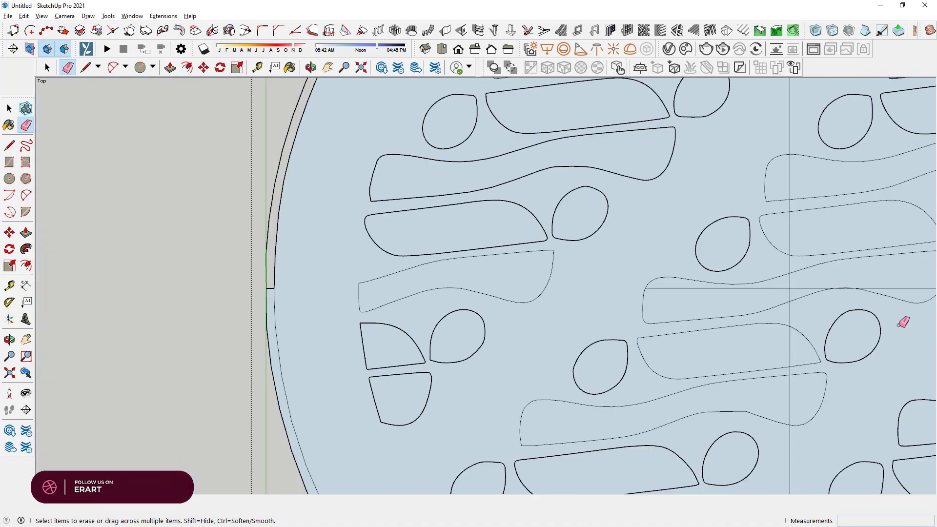
pyautogui.scroll(1, 765, 284)
pyautogui.scroll(2, 788, 277)
pyautogui.scroll(-2, 585, 276)
pyautogui.scroll(1, 682, 266)
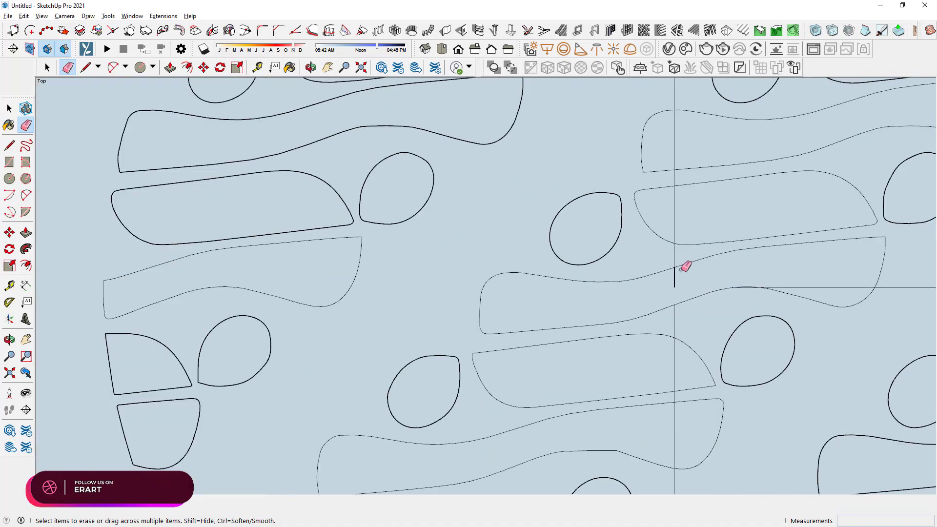
pyautogui.scroll(3, 696, 278)
pyautogui.scroll(-2, 662, 247)
pyautogui.scroll(1, 366, 261)
pyautogui.scroll(-3, 379, 297)
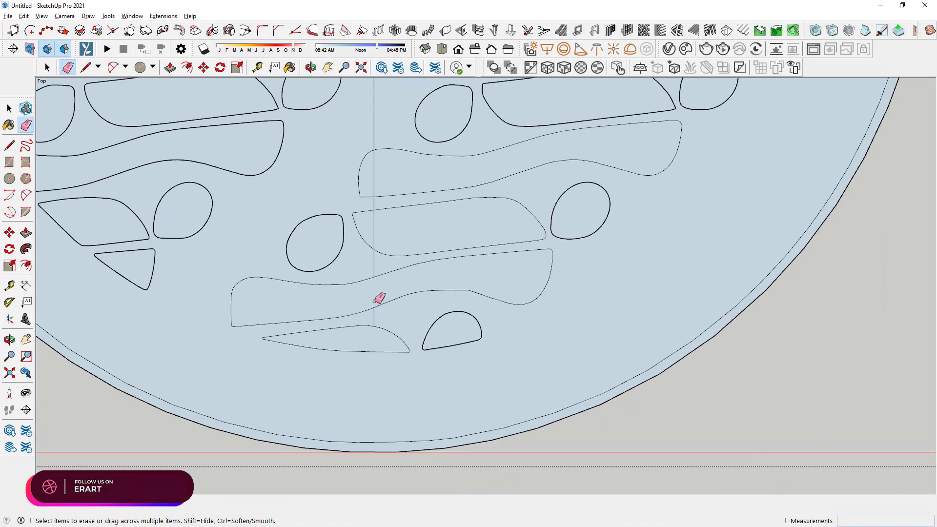
pyautogui.scroll(-2, 401, 187)
pyautogui.scroll(4, 417, 137)
pyautogui.scroll(-3, 418, 134)
# - Try a helper line across the circle from its top edge, then cancel and undo it
pyautogui.press('l')
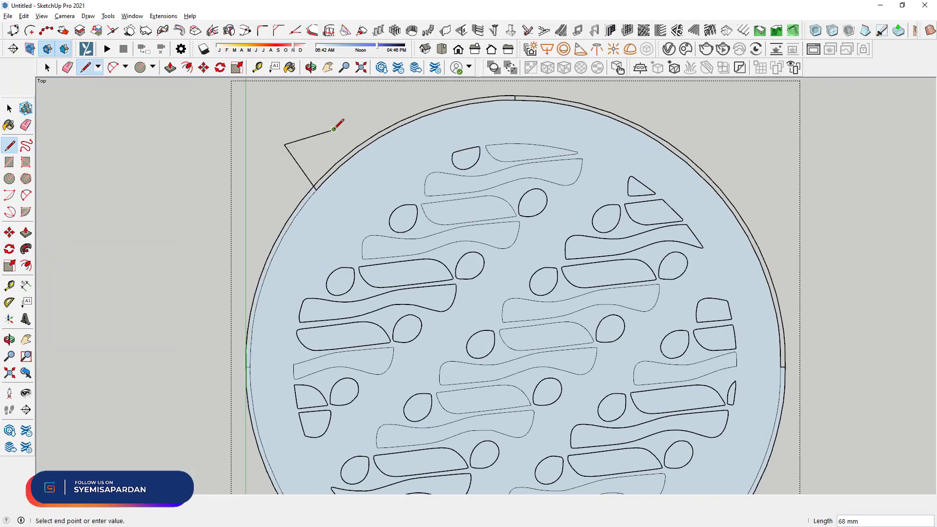
pyautogui.scroll(-1, 317, 122)
pyautogui.scroll(3, 654, 220)
pyautogui.scroll(2, 314, 220)
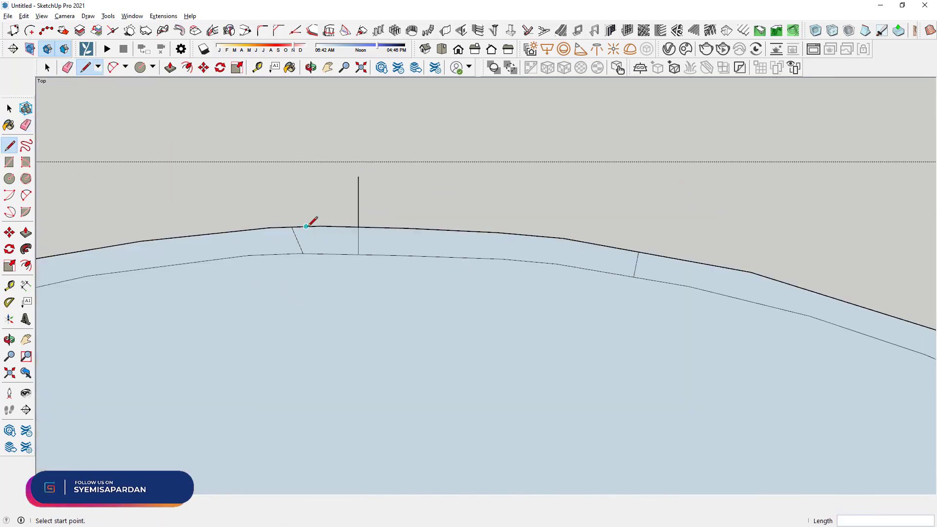
pyautogui.click(314, 222)
pyautogui.scroll(-3, 433, 226)
pyautogui.scroll(3, 341, 149)
pyautogui.scroll(-3, 351, 142)
pyautogui.scroll(3, 239, 98)
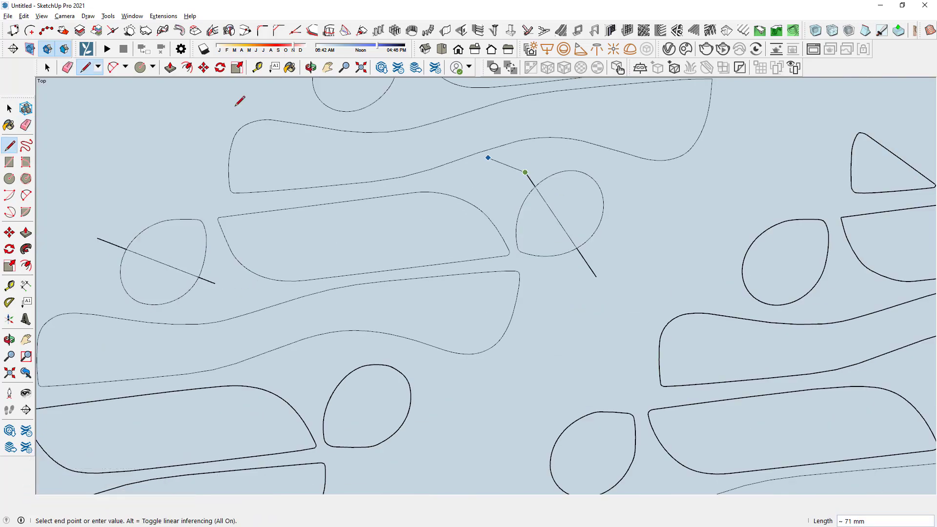
pyautogui.scroll(1, 575, 241)
pyautogui.click(765, 257)
pyautogui.press('Escape')
pyautogui.hotkey('ctrl', 'z')
pyautogui.press('e')
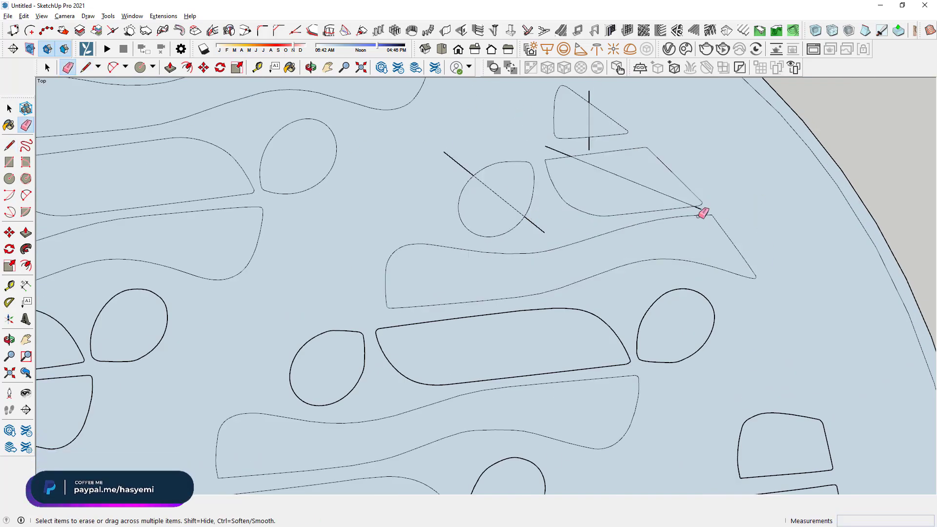
pyautogui.press('l')
pyautogui.scroll(2, 599, 298)
pyautogui.scroll(-3, 600, 295)
pyautogui.scroll(-3, 602, 205)
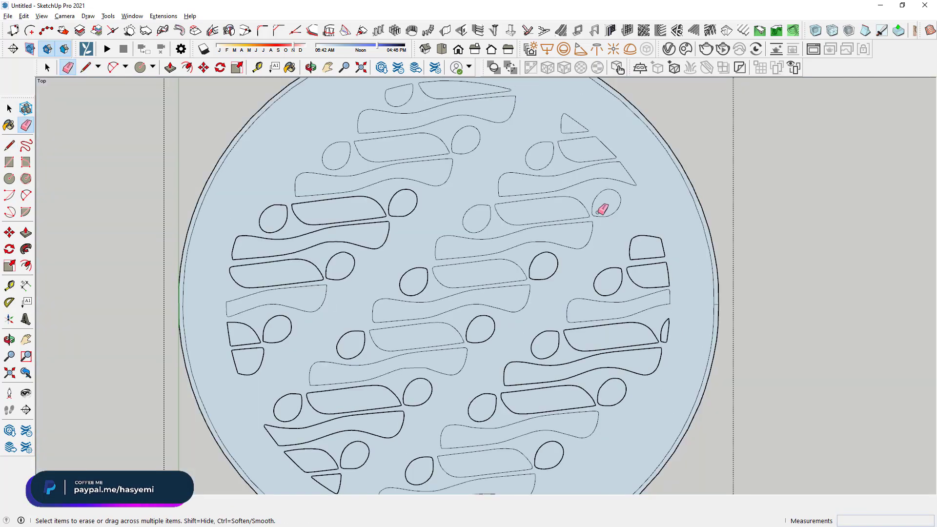
pyautogui.scroll(3, 146, 119)
pyautogui.press('space')
# - Draw helper lines across the left and lower ornament shapes to form faces, erasing the extras
pyautogui.click(803, 185)
pyautogui.press('m')
pyautogui.scroll(3, 786, 208)
pyautogui.press('l')
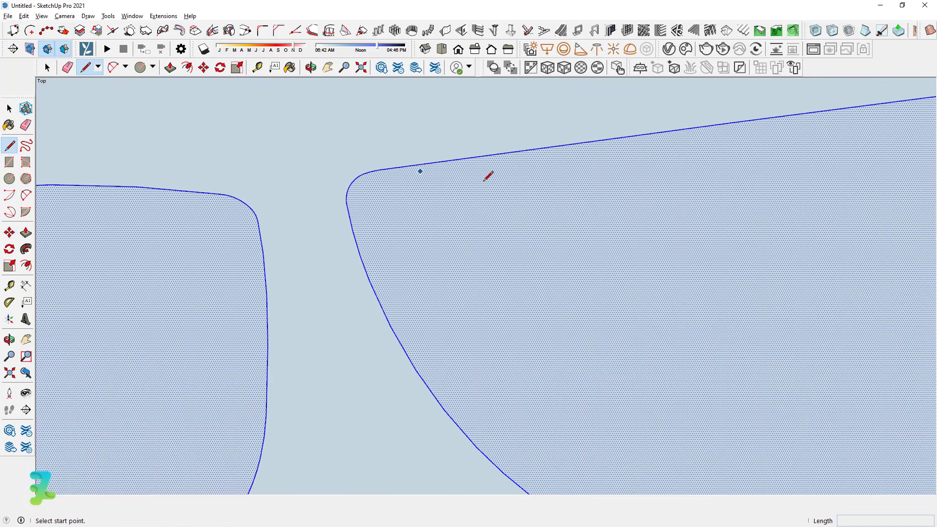
pyautogui.scroll(-3, 533, 232)
pyautogui.press('l')
pyautogui.scroll(3, 106, 223)
pyautogui.click(126, 226)
pyautogui.press('e')
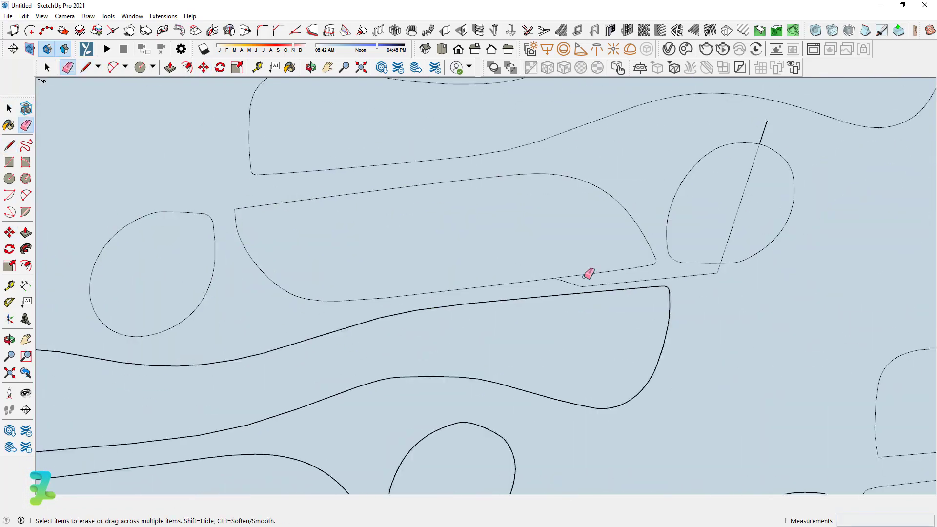
pyautogui.scroll(-3, 495, 189)
pyautogui.press('l')
pyautogui.click(249, 248)
pyautogui.click(301, 309)
pyautogui.scroll(-3, 301, 309)
pyautogui.scroll(3, 473, 313)
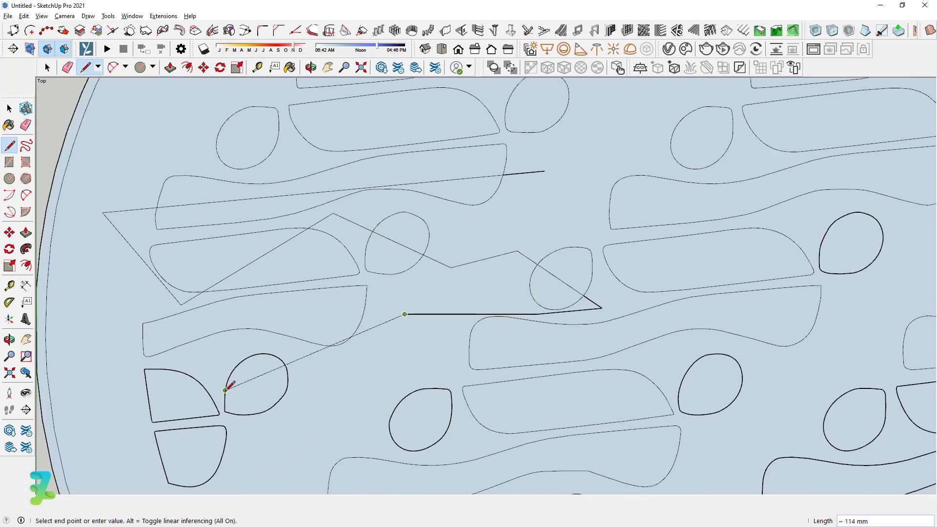
pyautogui.click(124, 424)
pyautogui.click(236, 471)
pyautogui.press('e')
# - Draw a line through a right-side shape and a helper triangle, then erase the triangle
pyautogui.scroll(-3, 521, 252)
pyautogui.press('l')
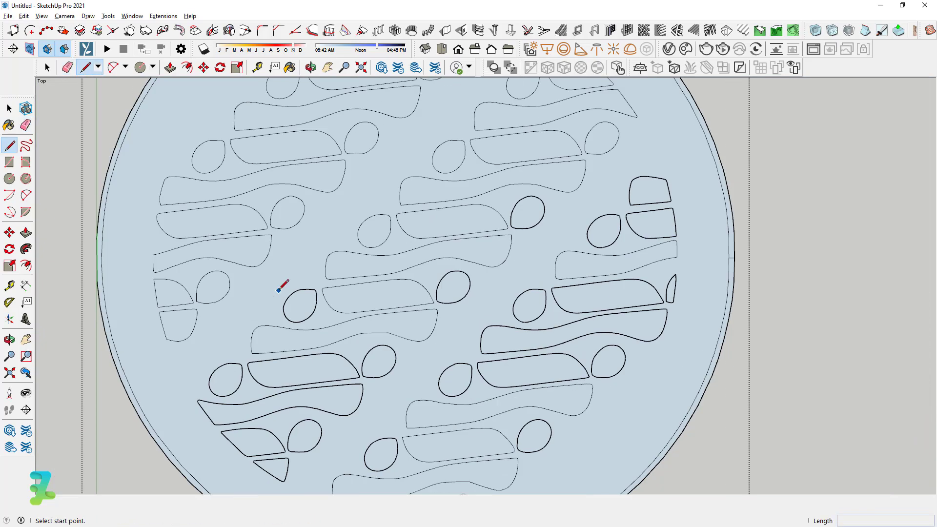
pyautogui.click(627, 230)
pyautogui.scroll(3, 627, 229)
pyautogui.press('e')
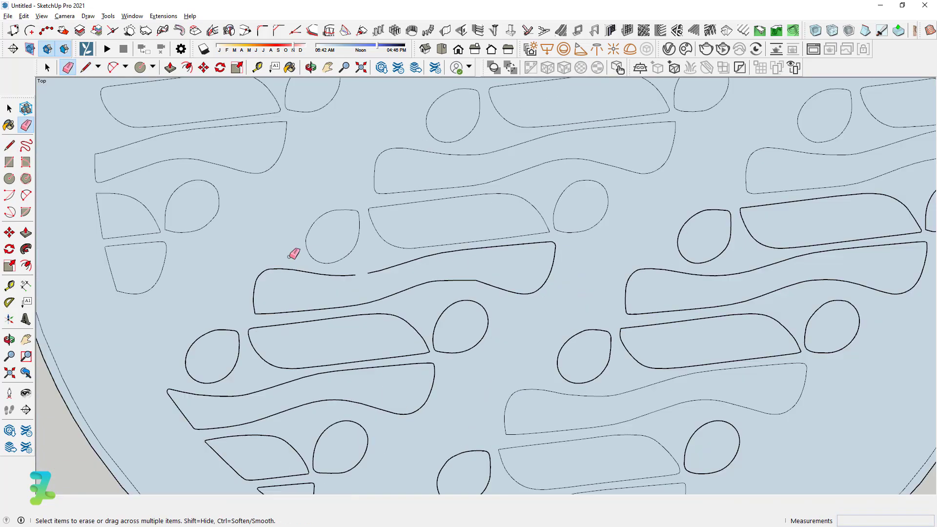
pyautogui.press('l')
pyautogui.scroll(3, 348, 226)
pyautogui.scroll(-2, 347, 226)
pyautogui.click(292, 370)
pyautogui.click(218, 442)
pyautogui.click(465, 255)
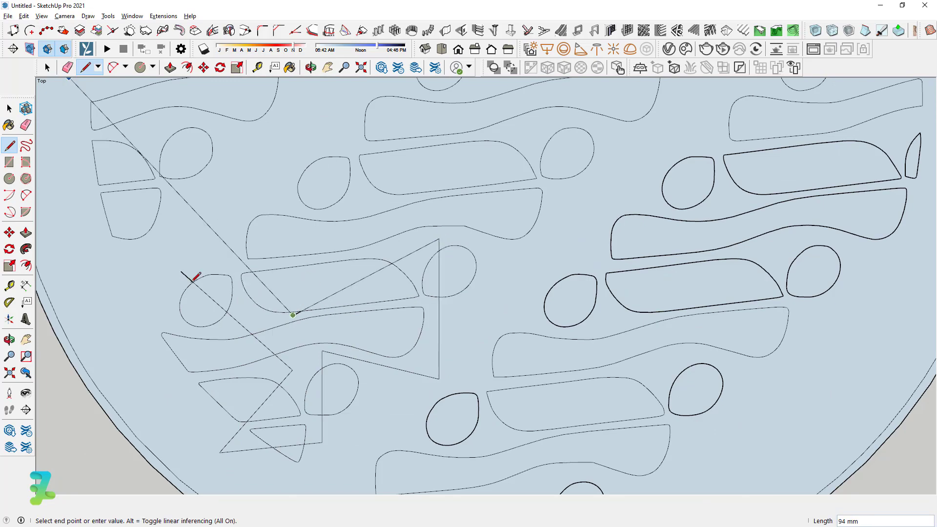
pyautogui.scroll(2, 201, 288)
pyautogui.press('e')
pyautogui.click(390, 293)
pyautogui.scroll(-3, 619, 215)
# - Add one more crossing line to close the remaining shapes, then erase the leftover helper lines
pyautogui.press('l')
pyautogui.scroll(3, 619, 215)
pyautogui.click(313, 337)
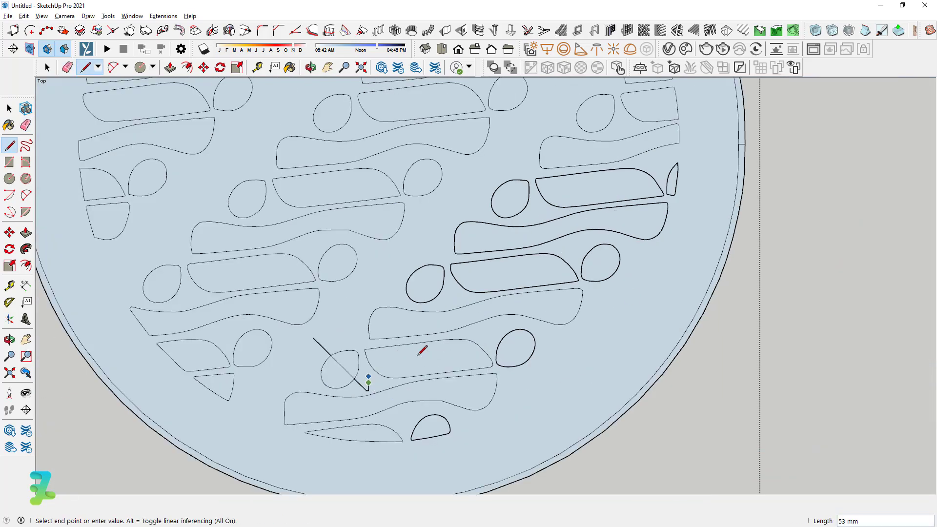
pyautogui.click(445, 295)
pyautogui.scroll(1, 585, 220)
pyautogui.press('e')
pyautogui.scroll(-2, 172, 391)
pyautogui.scroll(2, 441, 194)
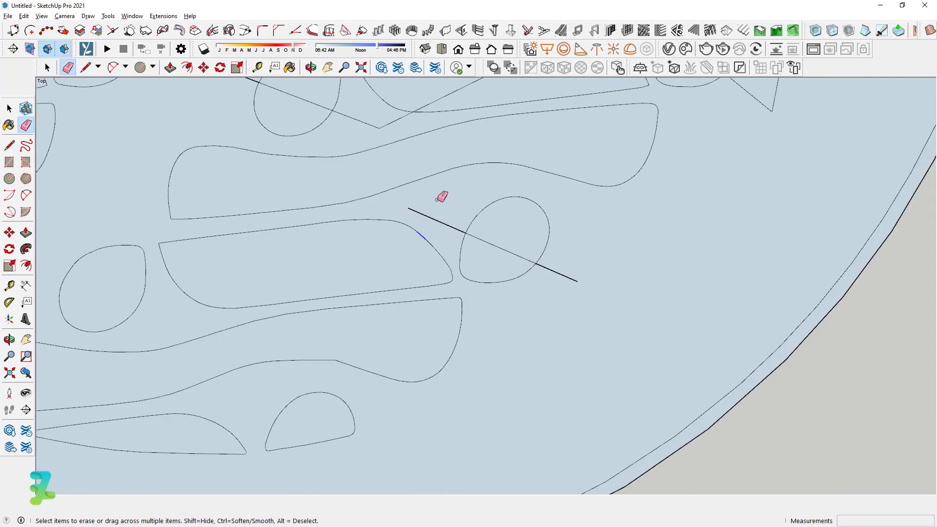
pyautogui.scroll(2, 610, 206)
pyautogui.scroll(-3, 481, 303)
# - Select the whole ornament, tilt the view slightly, and pull the small top shape upward
pyautogui.scroll(-3, 309, 142)
pyautogui.press('space')
pyautogui.hotkey('ctrl', 'a')
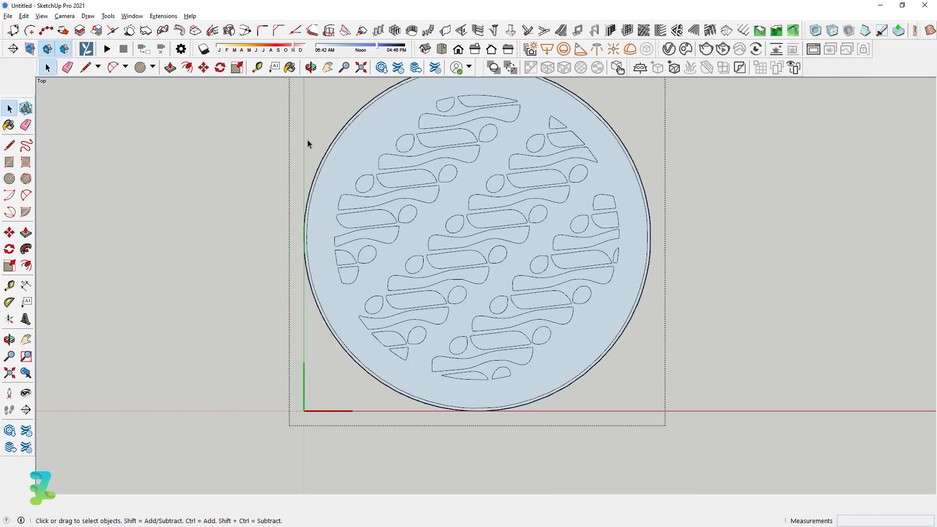
pyautogui.scroll(-3, 558, 126)
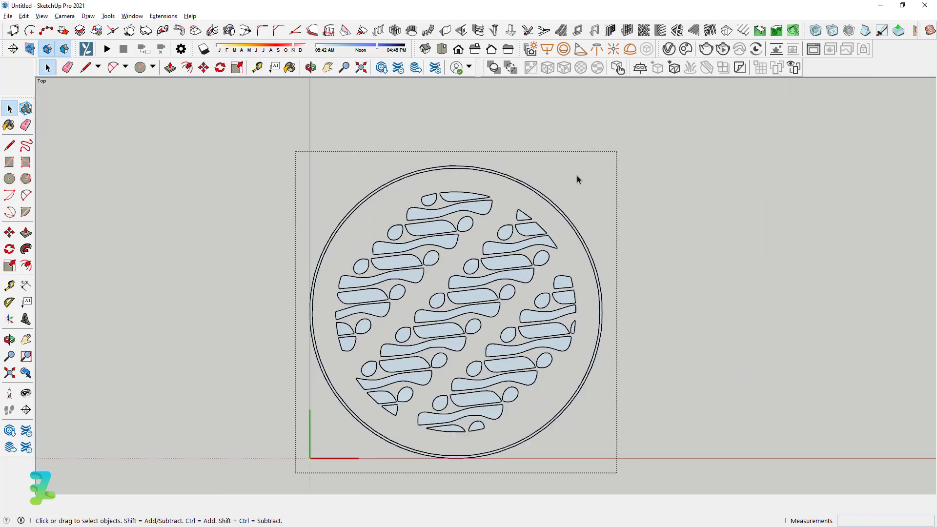
pyautogui.scroll(4, 341, 314)
pyautogui.scroll(2, 339, 302)
pyautogui.click(311, 67)
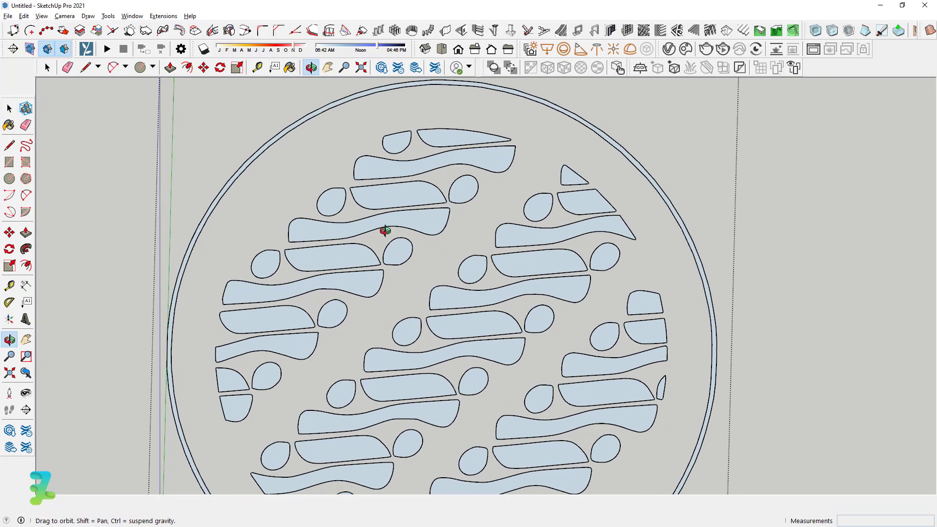
pyautogui.moveTo(384, 230); pyautogui.dragTo(363, 210)
pyautogui.moveTo(418, 148); pyautogui.dragTo(405, 137)
pyautogui.write('50')
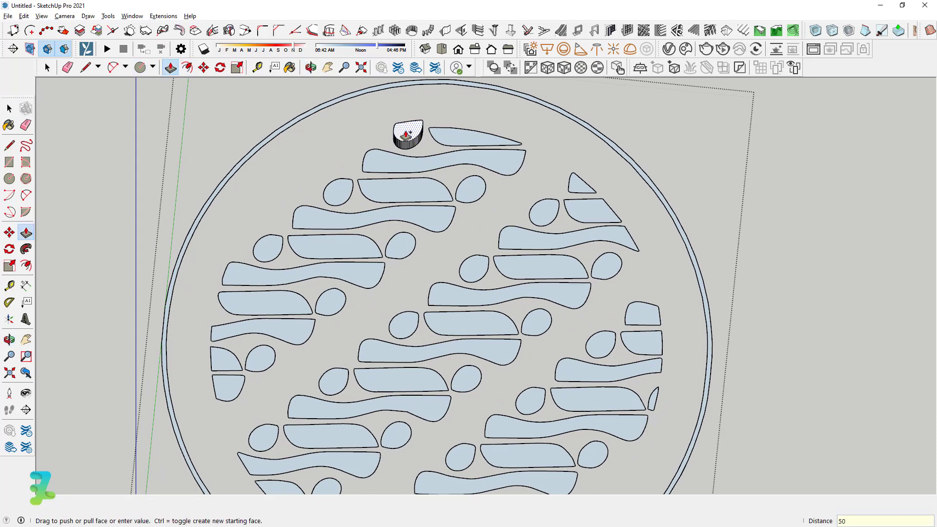
# - Commit the top shape at 50 mm and raise the top shapes, three ovals and outer ring
pyautogui.press('Return')
pyautogui.click(445, 138)
pyautogui.click(408, 146)
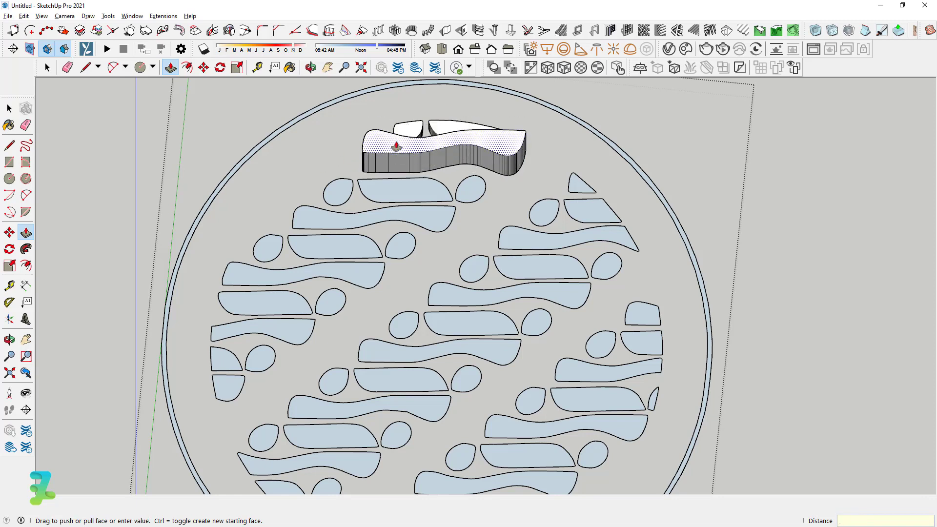
pyautogui.press('Return')
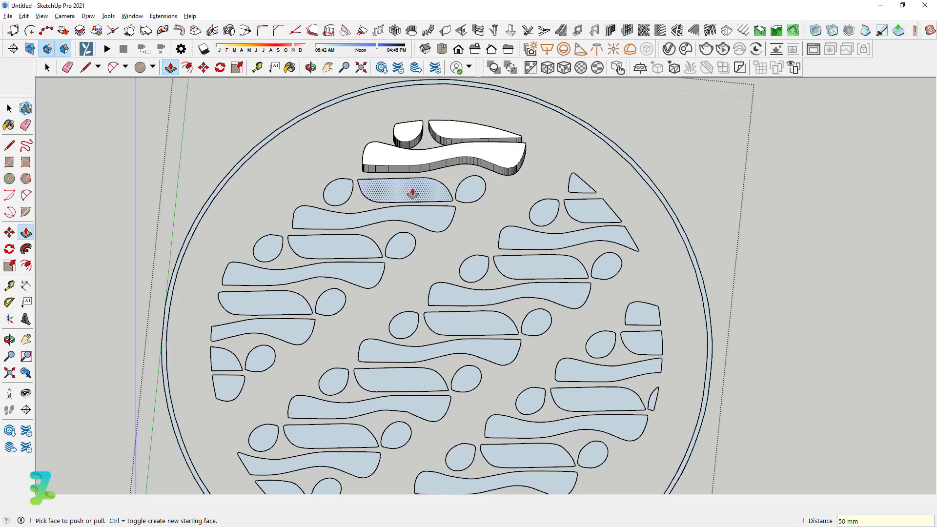
pyautogui.doubleClick(429, 184)
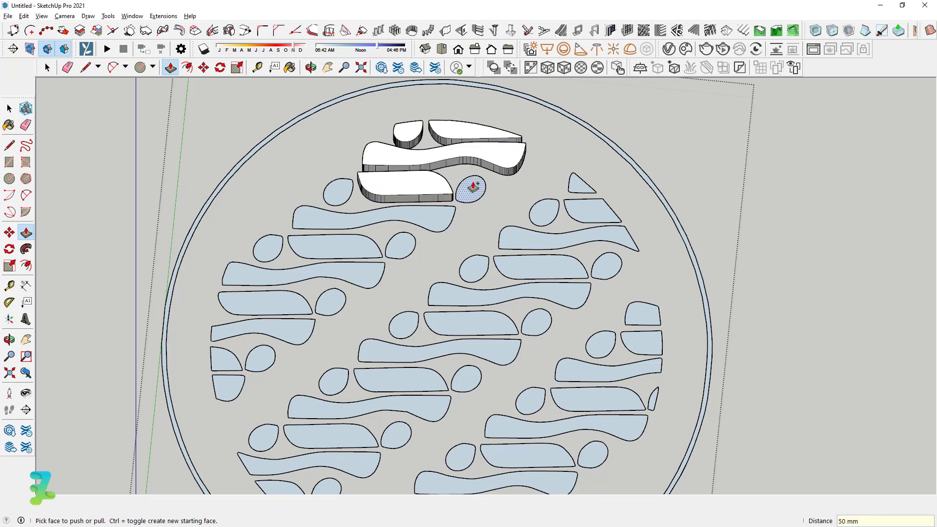
pyautogui.click(340, 217)
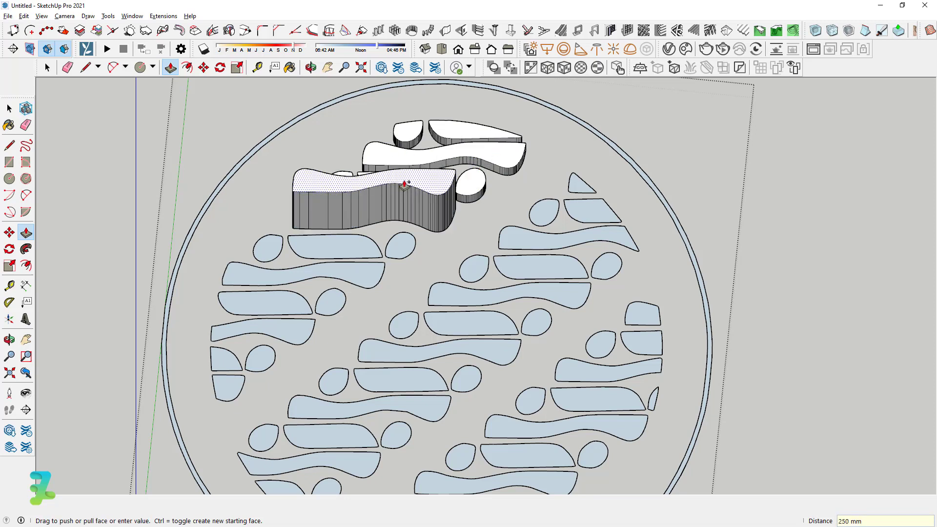
pyautogui.click(453, 167)
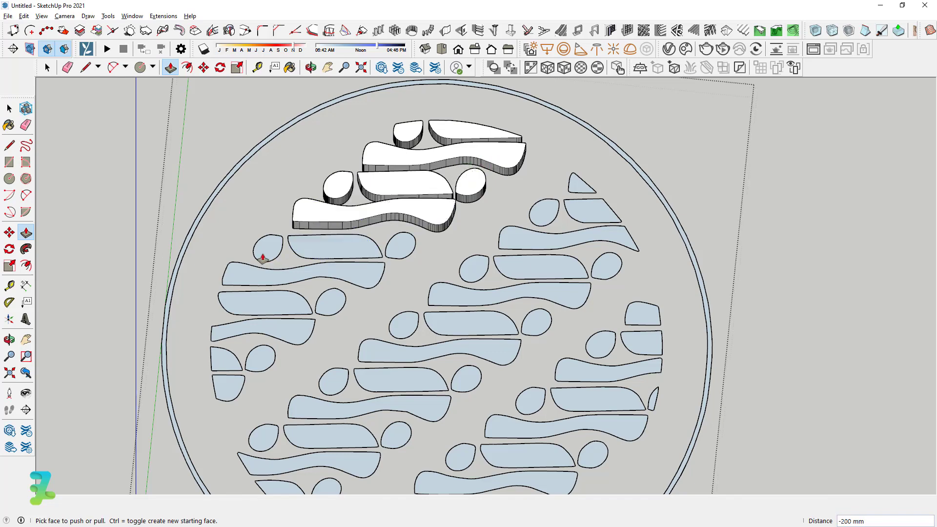
pyautogui.doubleClick(267, 244)
pyautogui.doubleClick(342, 244)
pyautogui.doubleClick(400, 244)
pyautogui.doubleClick(333, 276)
# - Raise the left-side shapes, oval, bottom wavy shape and small triangle by 50 mm
pyautogui.doubleClick(203, 216)
pyautogui.click(285, 290)
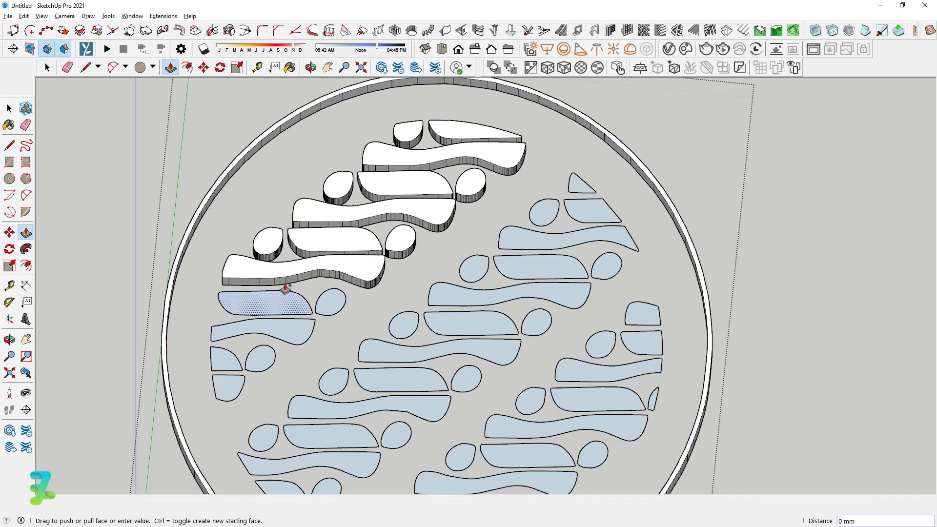
pyautogui.doubleClick(330, 299)
pyautogui.click(273, 329)
pyautogui.doubleClick(260, 358)
pyautogui.doubleClick(225, 360)
pyautogui.doubleClick(228, 388)
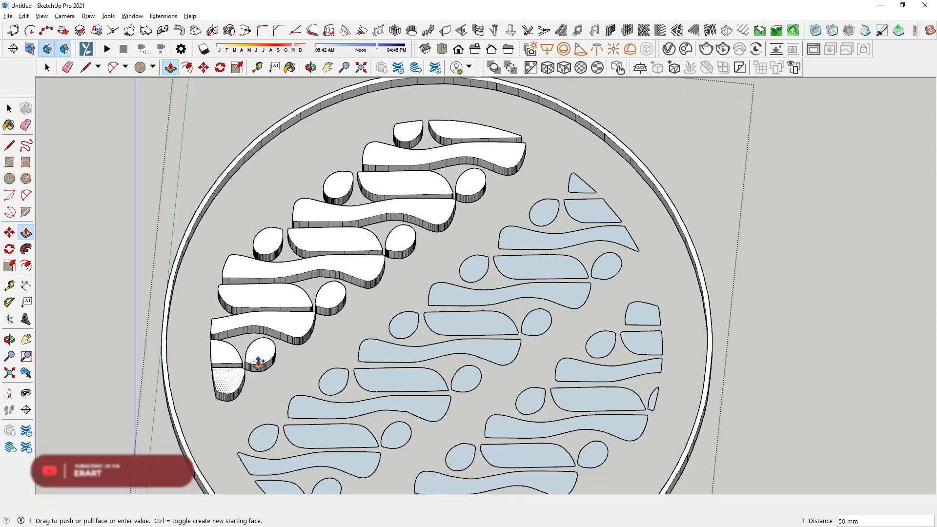
# - Raise the upper-right oval, trapezoid, wavy shapes and central ovals by 50 mm
pyautogui.moveTo(293, 317); pyautogui.dragTo(313, 303, button='middle')
pyautogui.doubleClick(581, 183)
pyautogui.click(542, 195)
pyautogui.click(476, 177)
pyautogui.doubleClick(590, 197)
pyautogui.doubleClick(561, 227)
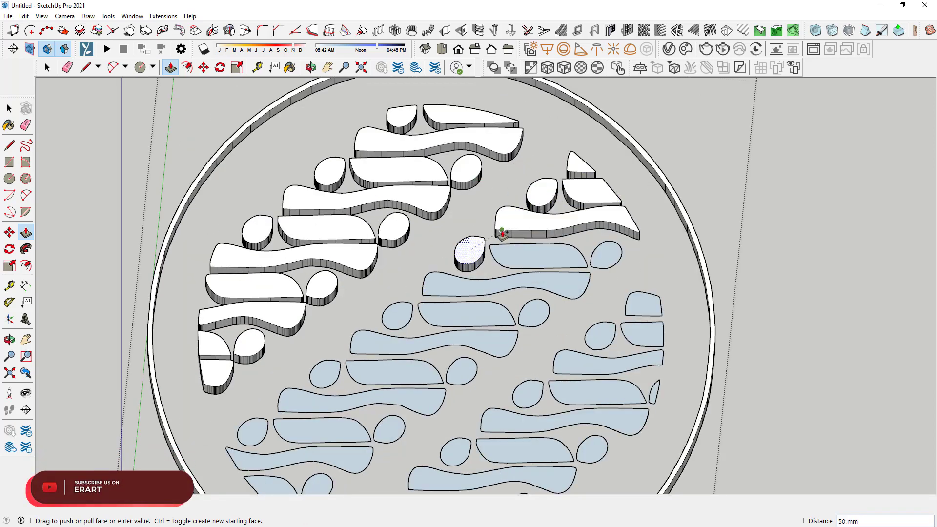
pyautogui.doubleClick(469, 251)
pyautogui.doubleClick(537, 252)
pyautogui.click(550, 287)
pyautogui.click(536, 253)
pyautogui.doubleClick(466, 312)
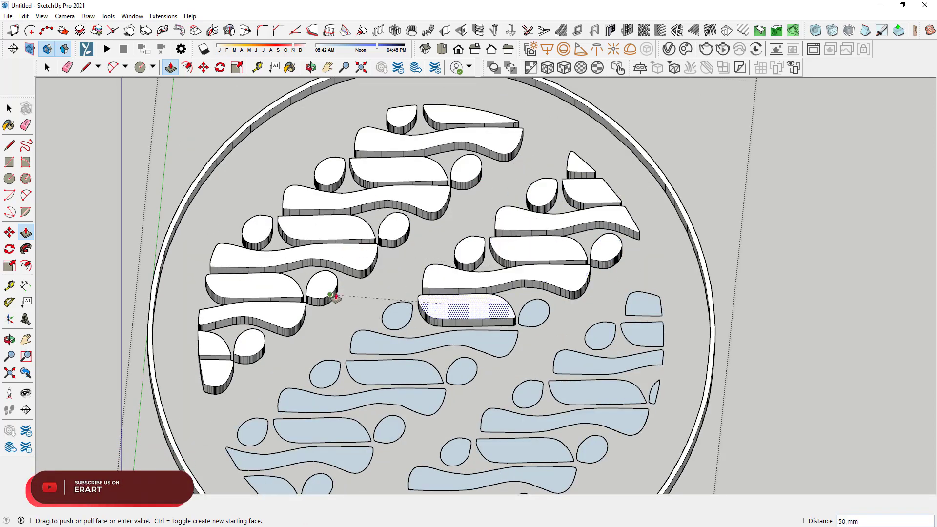
pyautogui.doubleClick(397, 315)
pyautogui.doubleClick(534, 312)
# - Raise the lower-left wavy shape, nearby small shapes and the lower-left triangle by 50 mm
pyautogui.click(492, 336)
pyautogui.scroll(-5, 456, 325)
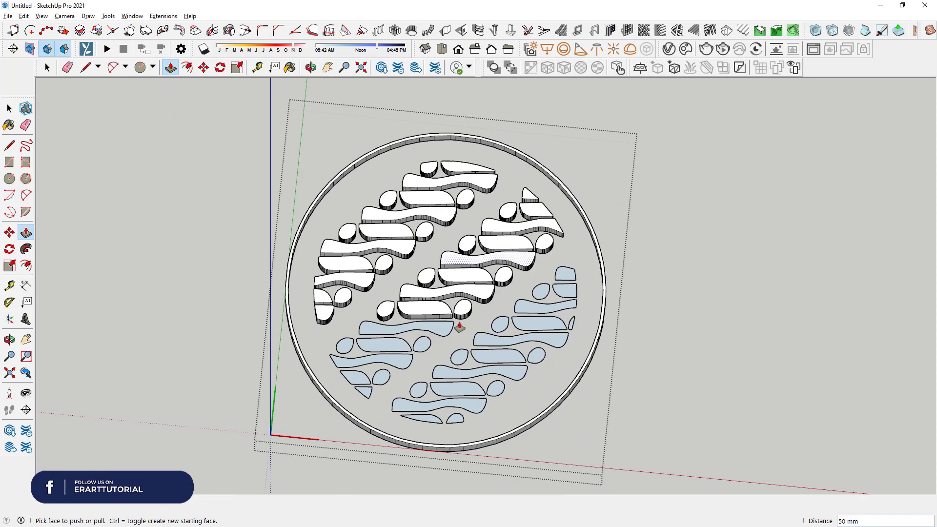
pyautogui.scroll(6, 459, 317)
pyautogui.scroll(-1, 461, 310)
pyautogui.click(459, 315)
pyautogui.doubleClick(312, 366)
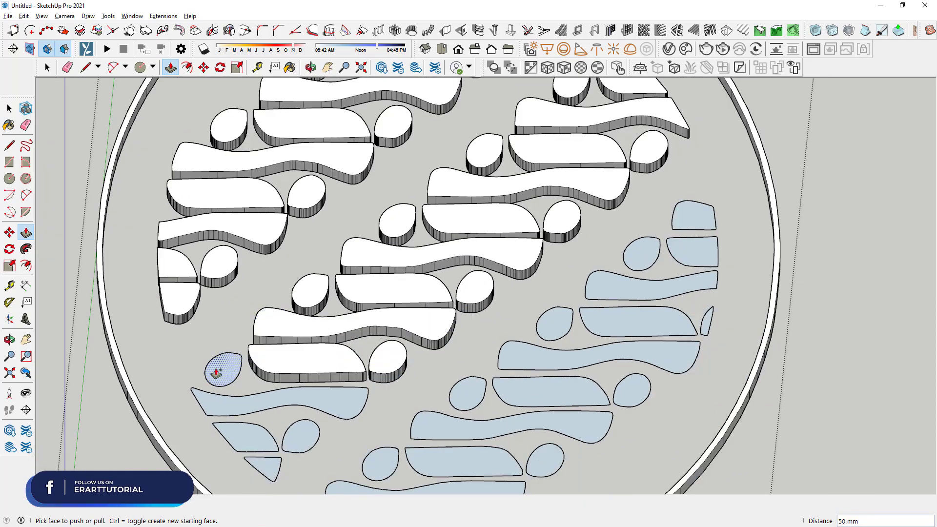
pyautogui.doubleClick(222, 368)
pyautogui.doubleClick(278, 400)
pyautogui.doubleClick(300, 430)
pyautogui.click(247, 429)
pyautogui.click(286, 399)
# - Raise the right-side shapes, right wavy shape and lower-right shapes by 50 mm
pyautogui.doubleClick(261, 468)
pyautogui.doubleClick(687, 215)
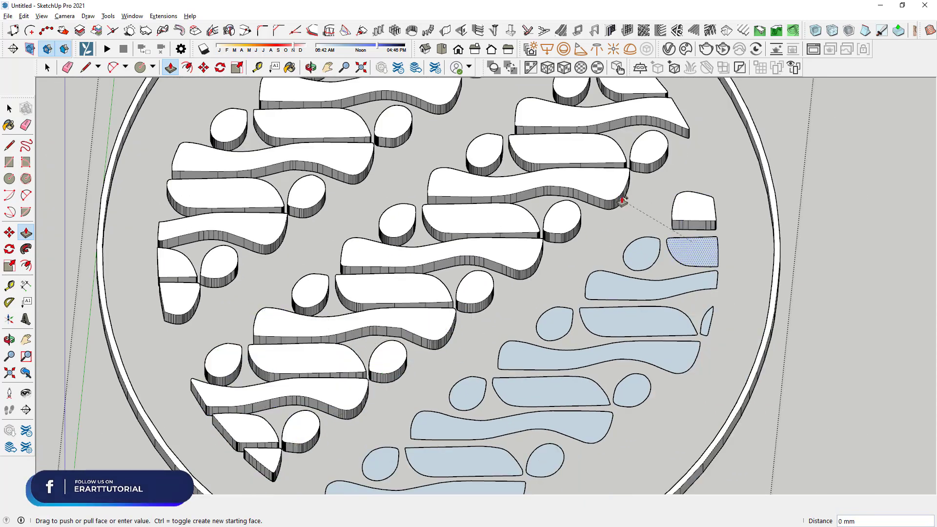
pyautogui.doubleClick(642, 251)
pyautogui.doubleClick(692, 251)
pyautogui.click(649, 282)
pyautogui.click(521, 273)
pyautogui.doubleClick(635, 322)
pyautogui.doubleClick(554, 324)
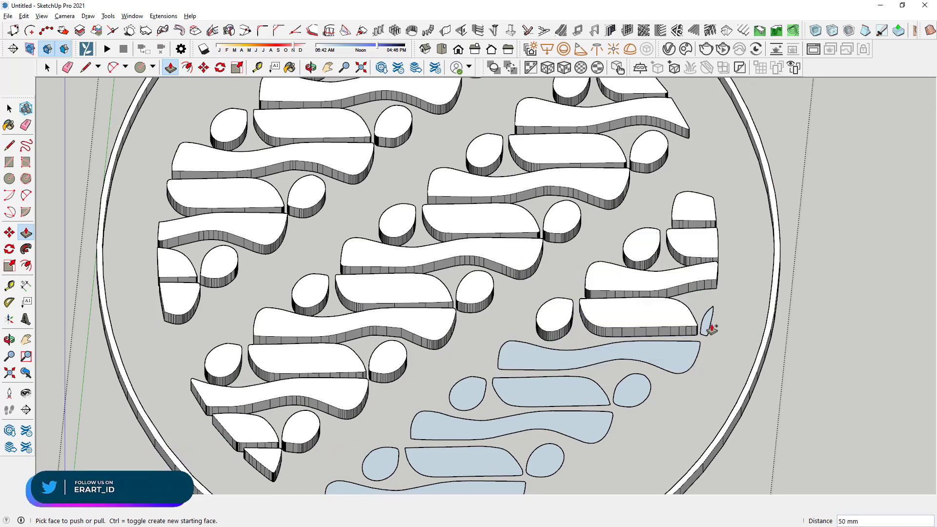
pyautogui.doubleClick(708, 317)
pyautogui.doubleClick(507, 348)
# - Raise the remaining bottom shapes and ovals by 50 mm, then zoom out
pyautogui.click(497, 386)
pyautogui.doubleClick(468, 393)
pyautogui.doubleClick(632, 390)
pyautogui.doubleClick(512, 425)
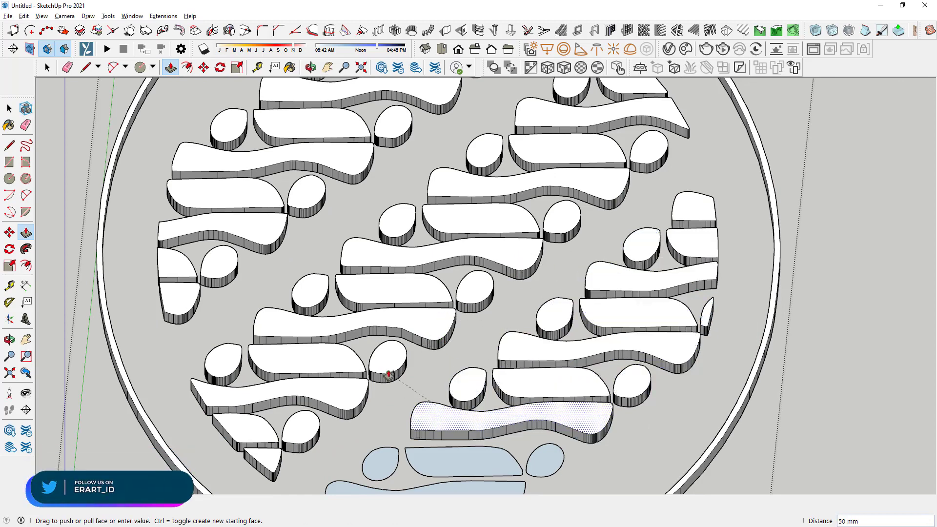
pyautogui.doubleClick(380, 461)
pyautogui.doubleClick(463, 461)
pyautogui.doubleClick(545, 461)
pyautogui.scroll(-2, 517, 266)
pyautogui.doubleClick(415, 453)
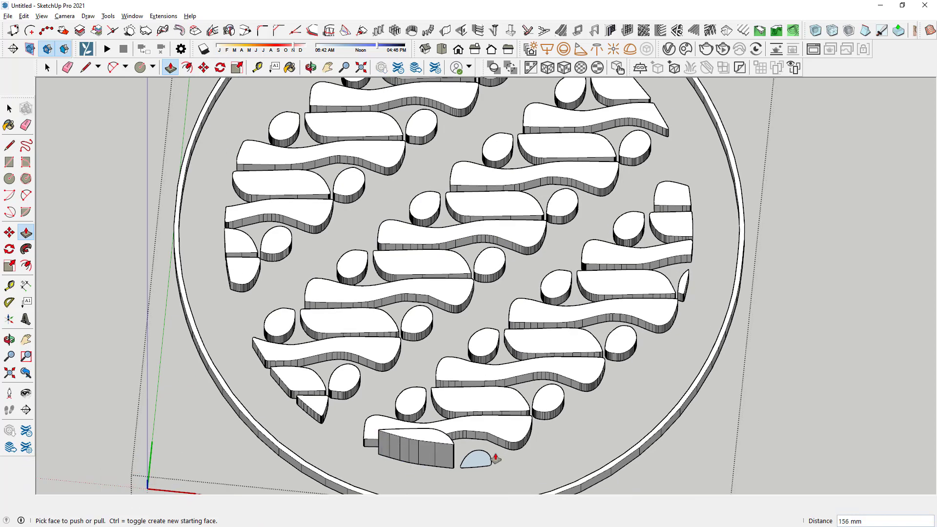
pyautogui.doubleClick(476, 451)
pyautogui.scroll(-2, 576, 351)
pyautogui.scroll(-2, 576, 351)
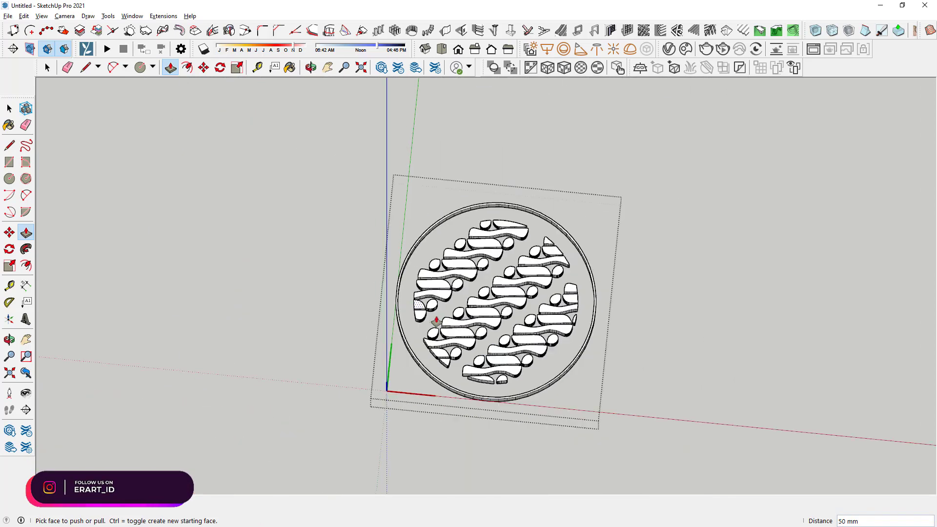
pyautogui.scroll(-1, 576, 351)
# - Select the whole carved ornament plate and switch the camera to perspective
pyautogui.click(238, 167)
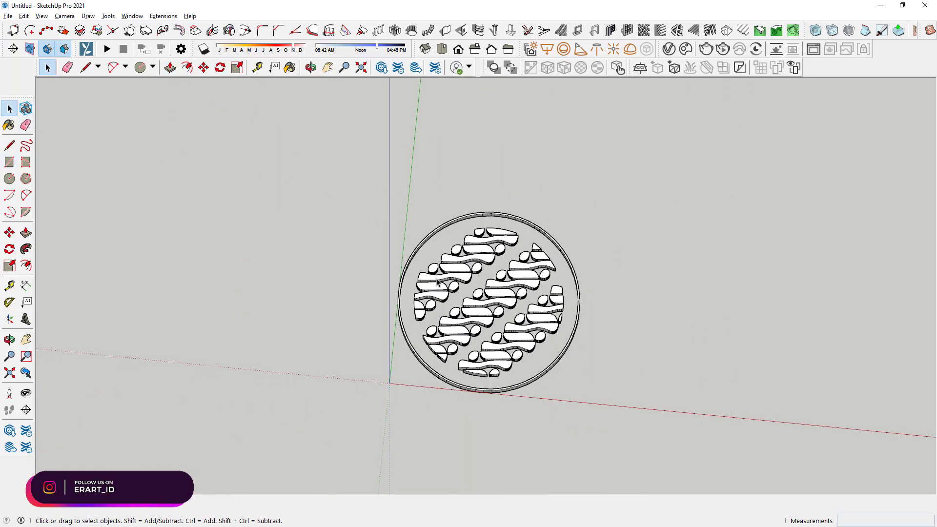
pyautogui.tripleClick(476, 233)
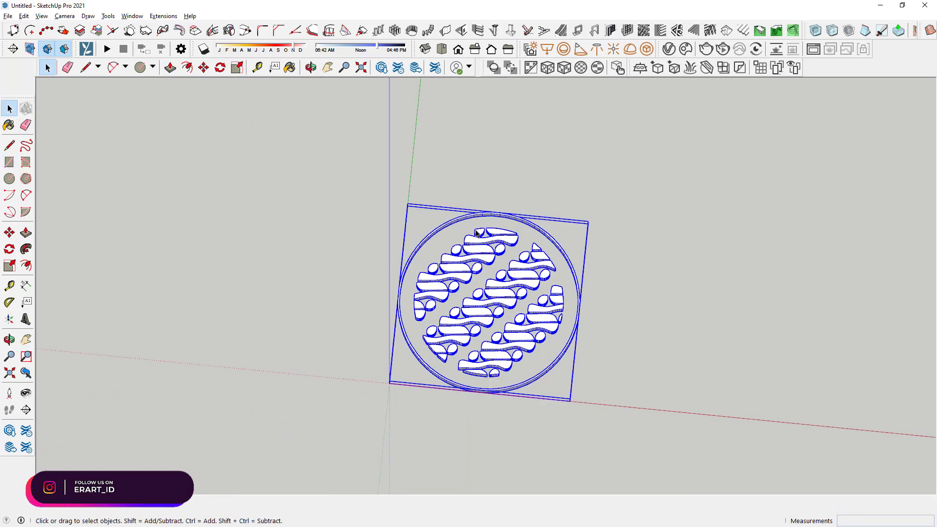
pyautogui.click(65, 16)
pyautogui.click(81, 73)
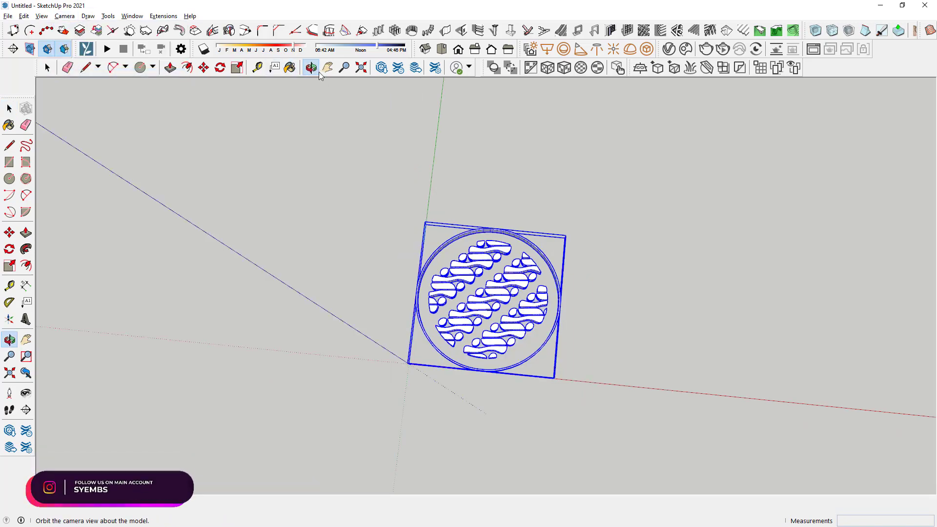
pyautogui.moveTo(312, 93)
pyautogui.mouseDown()
pyautogui.moveTo(684, 433)
pyautogui.moveTo(790, 297)
pyautogui.moveTo(610, 79)
pyautogui.moveTo(476, 347)
pyautogui.moveTo(500, 259)
pyautogui.moveTo(382, 136)
pyautogui.moveTo(418, 206)
pyautogui.mouseUp()
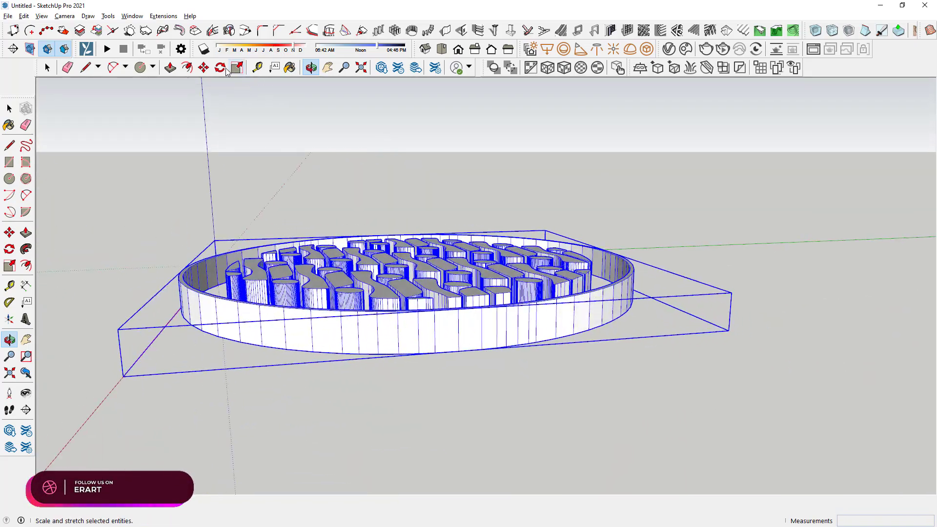
# - Rotate the plate 90° to stand upright and orbit to face its front
pyautogui.click(220, 69)
pyautogui.click(385, 167)
pyautogui.click(387, 150)
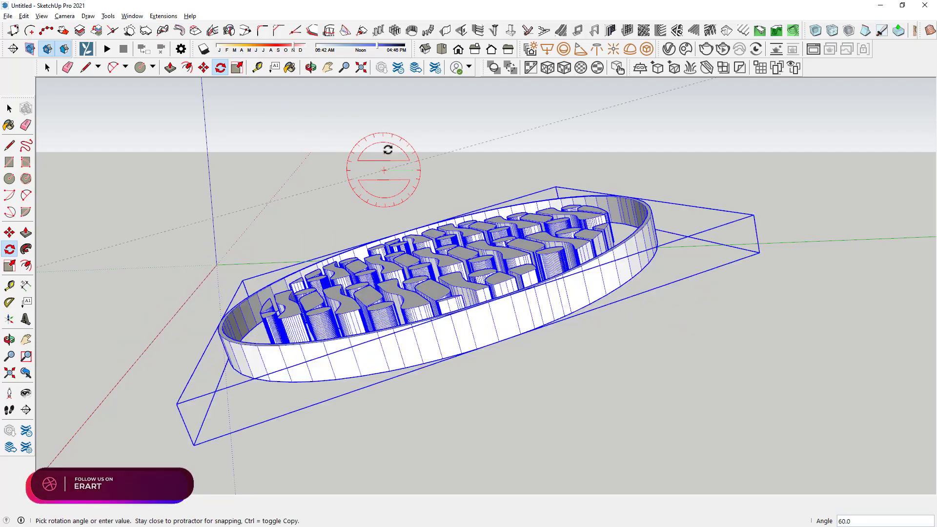
pyautogui.click(310, 96)
pyautogui.click(316, 68)
pyautogui.moveTo(423, 195)
pyautogui.mouseDown()
pyautogui.moveTo(682, 255)
pyautogui.moveTo(604, 298)
pyautogui.moveTo(621, 215)
pyautogui.moveTo(673, 224)
pyautogui.moveTo(656, 265)
pyautogui.moveTo(619, 274)
pyautogui.moveTo(646, 246)
pyautogui.moveTo(343, 226)
pyautogui.moveTo(169, 228)
pyautogui.moveTo(469, 196)
pyautogui.moveTo(794, 324)
pyautogui.moveTo(513, 358)
pyautogui.moveTo(646, 329)
pyautogui.moveTo(472, 320)
pyautogui.moveTo(4, 97)
pyautogui.mouseUp()
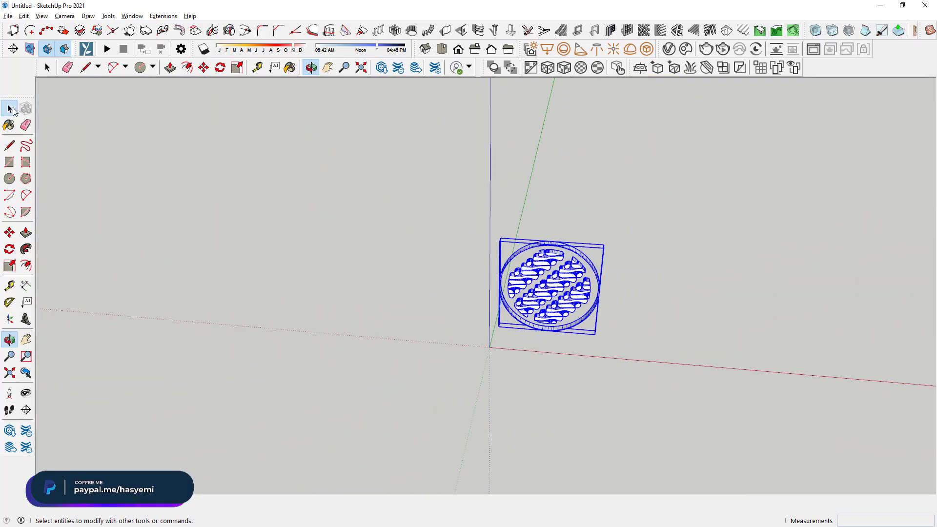
# - Reselect the carved plate and move it aside to the right
pyautogui.click(10, 108)
pyautogui.click(433, 226)
pyautogui.click(513, 251)
pyautogui.click(204, 68)
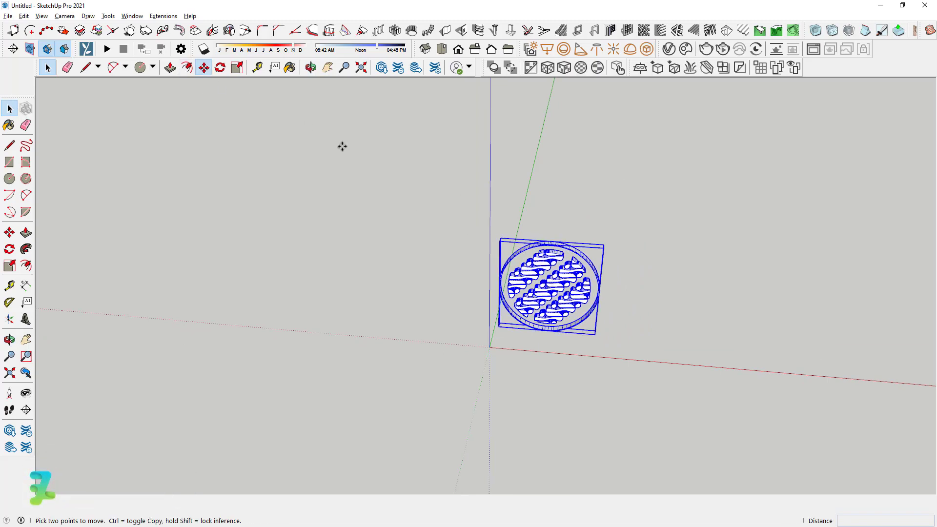
pyautogui.click(530, 267)
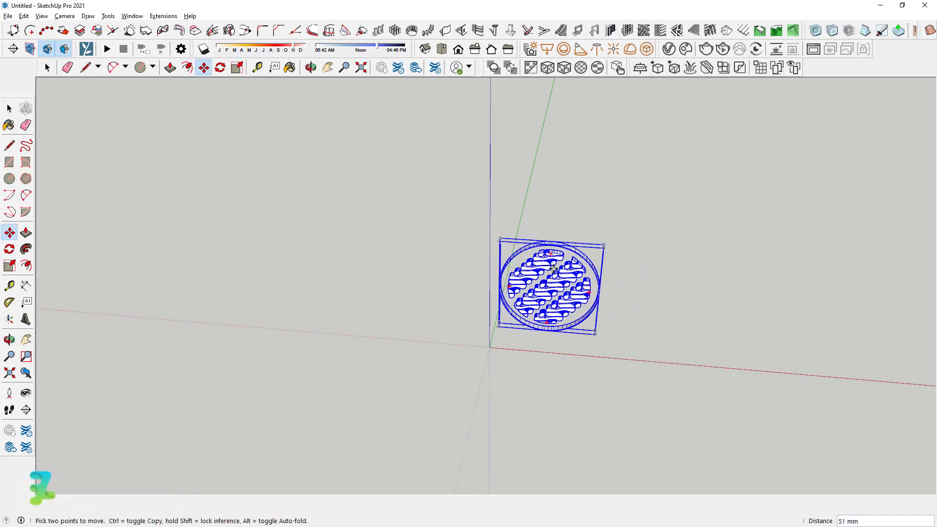
# - Import the ornament reference image and lay it flat on the ground
pyautogui.click(8, 16)
pyautogui.click(39, 181)
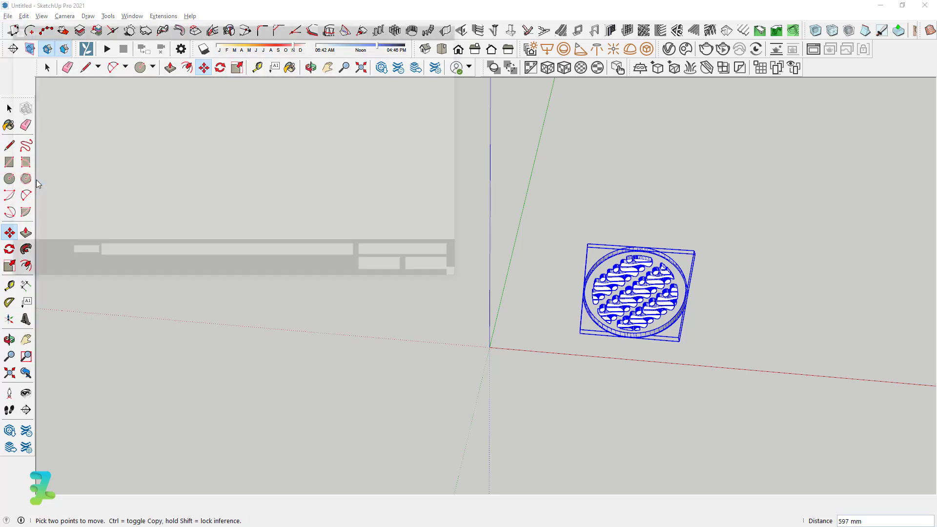
pyautogui.doubleClick(278, 89)
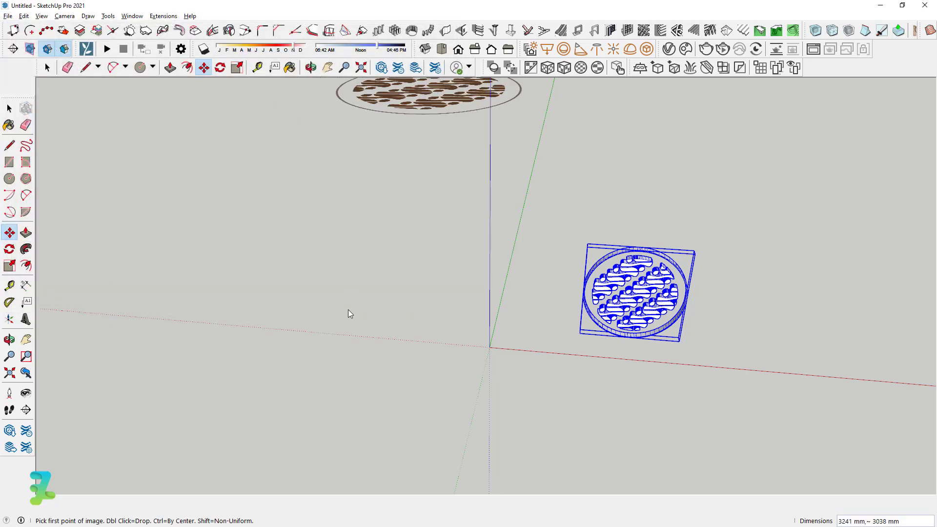
pyautogui.click(258, 318)
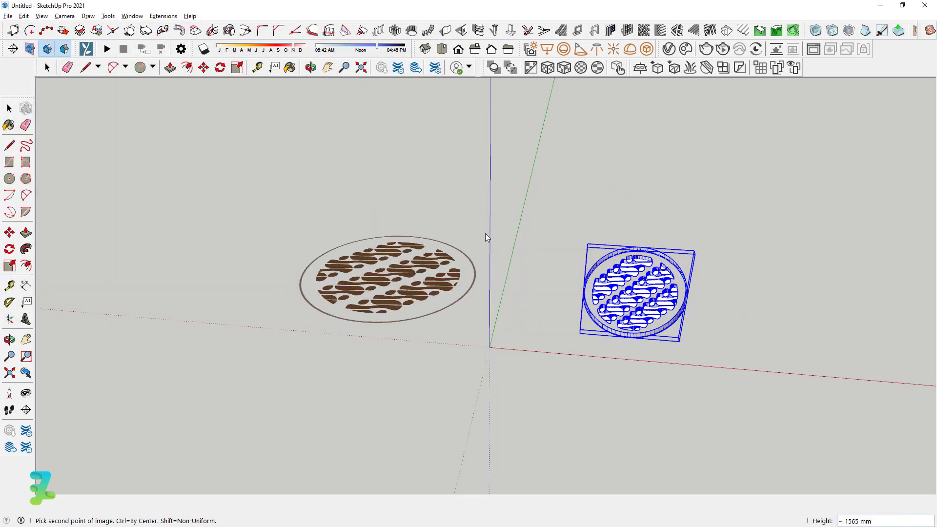
pyautogui.click(502, 239)
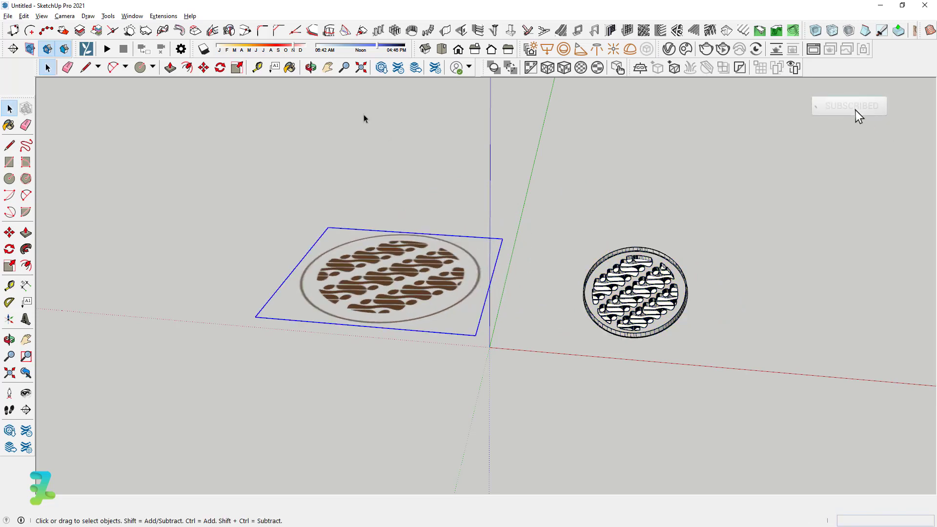
# - From a low side view, rotate the reference image 90° to stand upright
pyautogui.click(311, 67)
pyautogui.moveTo(508, 230); pyautogui.dragTo(173, 96)
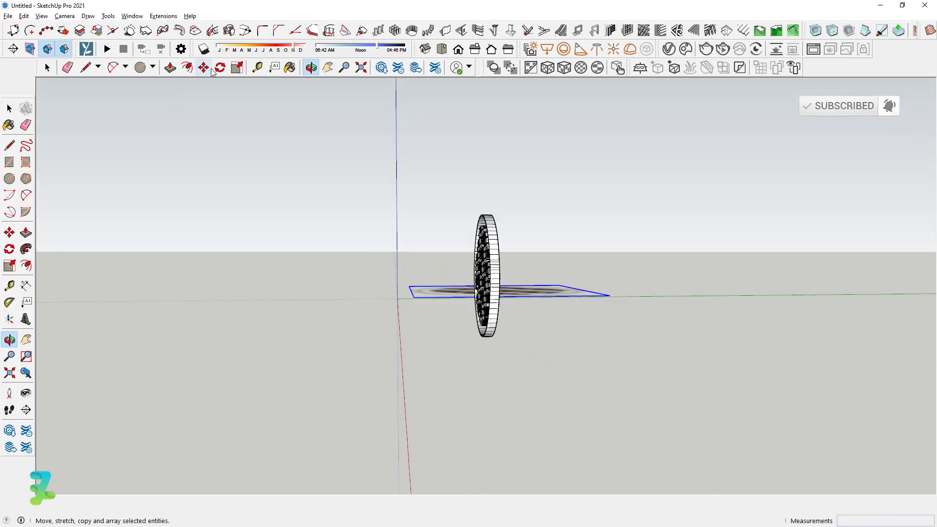
pyautogui.click(220, 68)
pyautogui.click(416, 213)
pyautogui.click(415, 201)
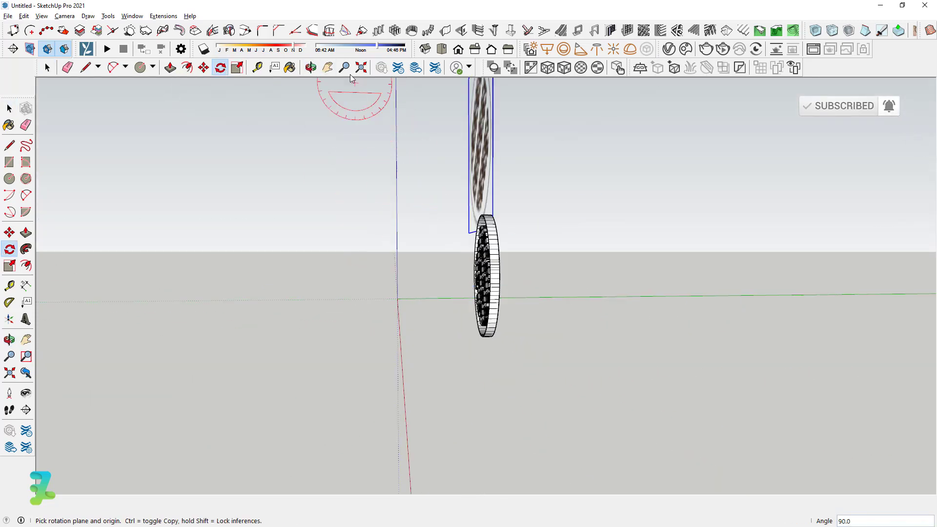
# - From a high view, pick up the upright image to reposition it beside the disc
pyautogui.click(311, 67)
pyautogui.moveTo(292, 220); pyautogui.dragTo(189, 87)
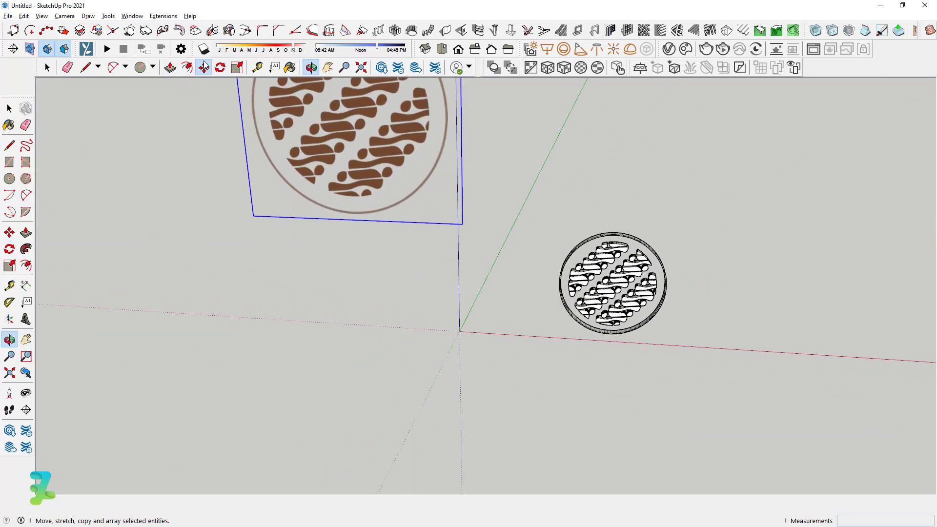
pyautogui.click(388, 118)
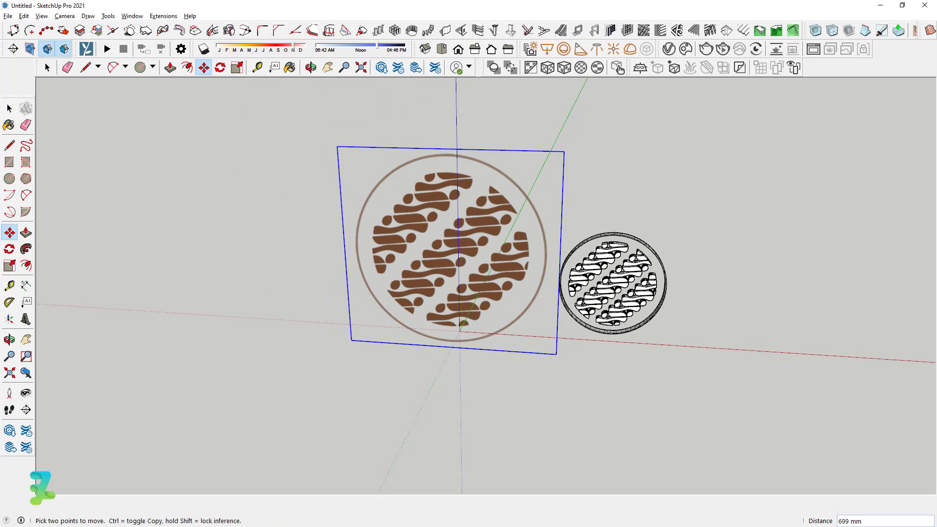
# - Paint the disc with the wood material and recolour it light brown to match the image
pyautogui.press('b')
pyautogui.click(621, 243)
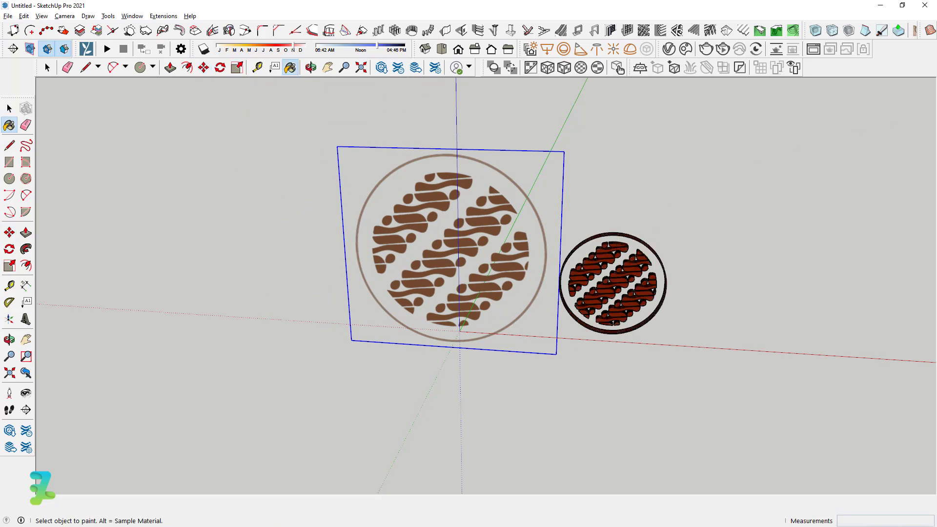
pyautogui.click(830, 49)
pyautogui.moveTo(663, 94); pyautogui.dragTo(180, 59)
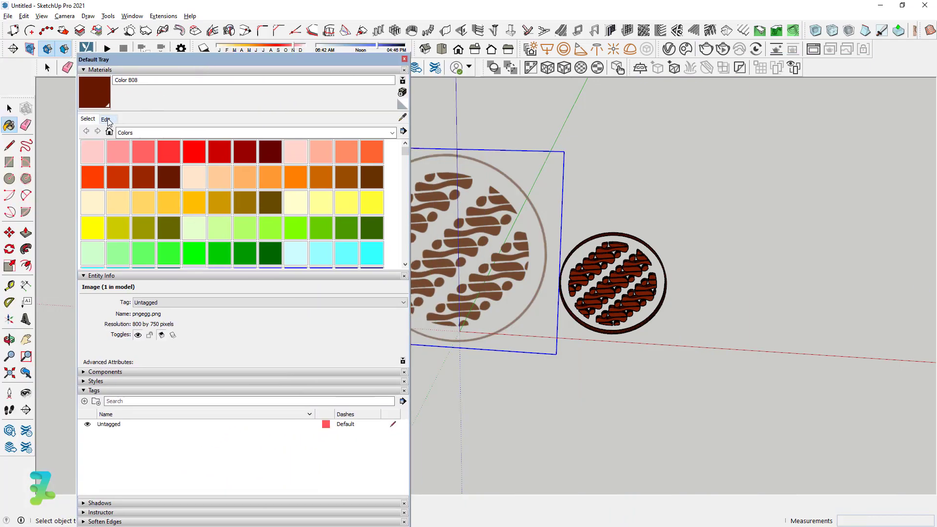
pyautogui.click(106, 120)
pyautogui.click(481, 218)
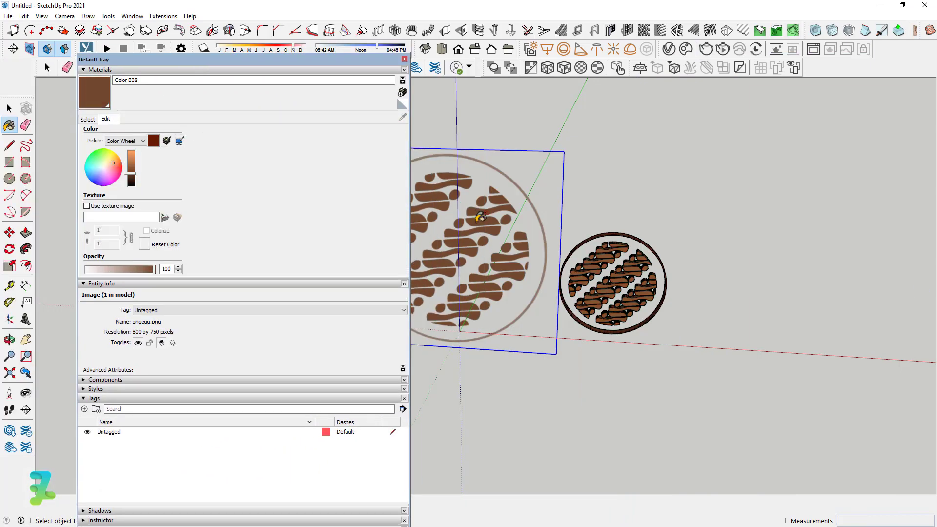
pyautogui.click(403, 59)
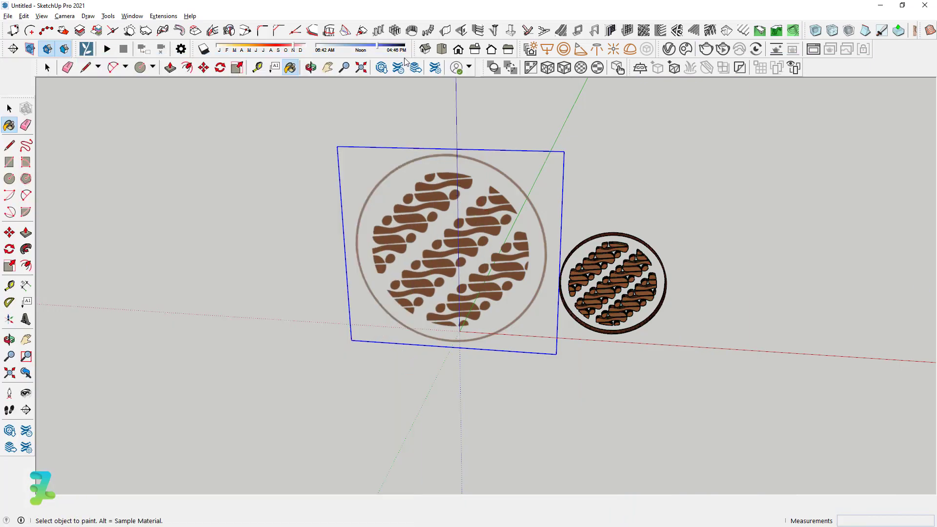
pyautogui.click(308, 71)
pyautogui.moveTo(587, 211); pyautogui.dragTo(561, 198)
# - Scale the reference image to 0.55 and move it beside the brown disc
pyautogui.press('s')
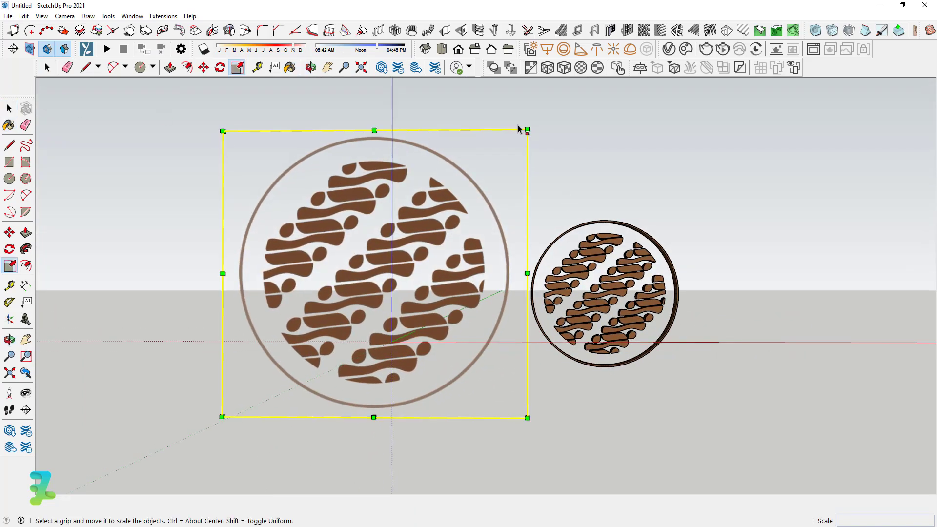
pyautogui.moveTo(515, 135); pyautogui.dragTo(364, 253)
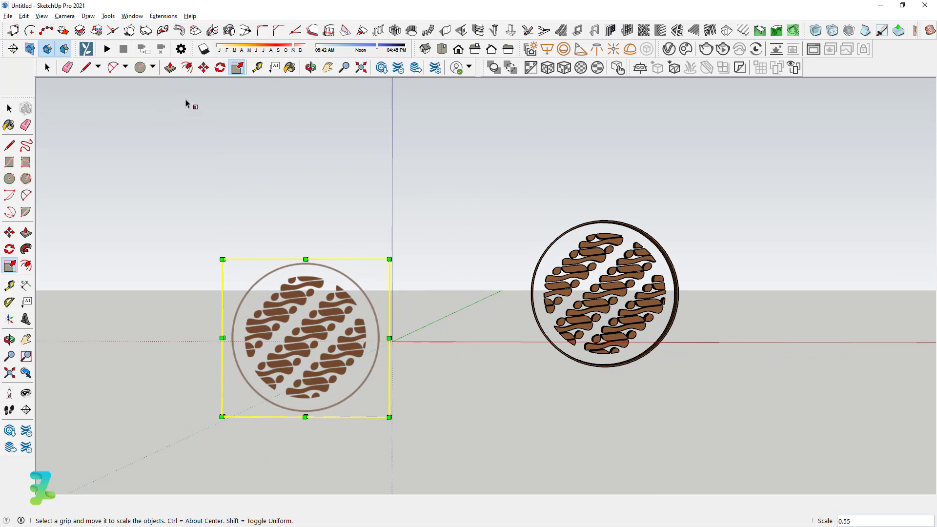
pyautogui.click(204, 68)
pyautogui.click(273, 284)
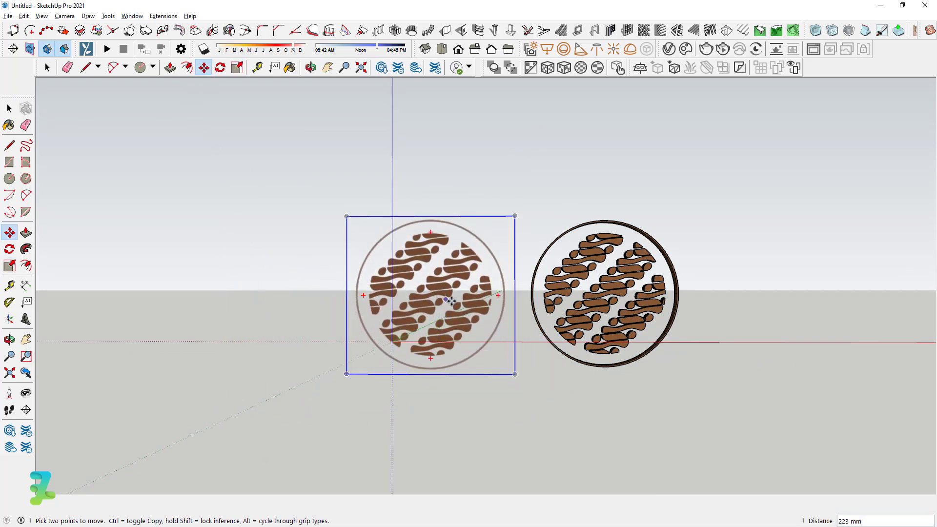
pyautogui.click(441, 300)
# - Deselect everything and orbit to inspect both discs from the front
pyautogui.click(9, 109)
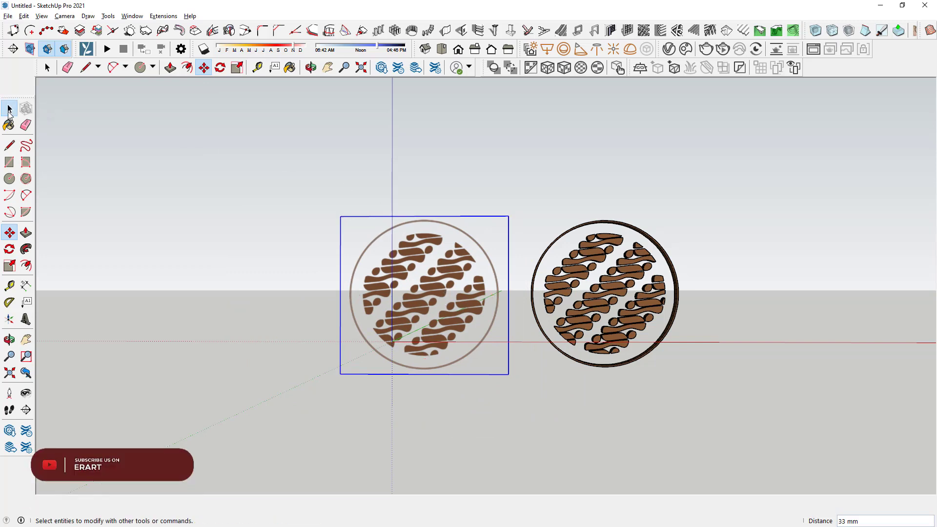
pyautogui.click(593, 215)
pyautogui.scroll(2, 609, 217)
pyautogui.press('o')
pyautogui.moveTo(400, 126)
pyautogui.mouseDown()
pyautogui.moveTo(374, 161)
pyautogui.moveTo(354, 158)
pyautogui.moveTo(376, 184)
pyautogui.moveTo(649, 293)
pyautogui.moveTo(624, 299)
pyautogui.mouseUp()
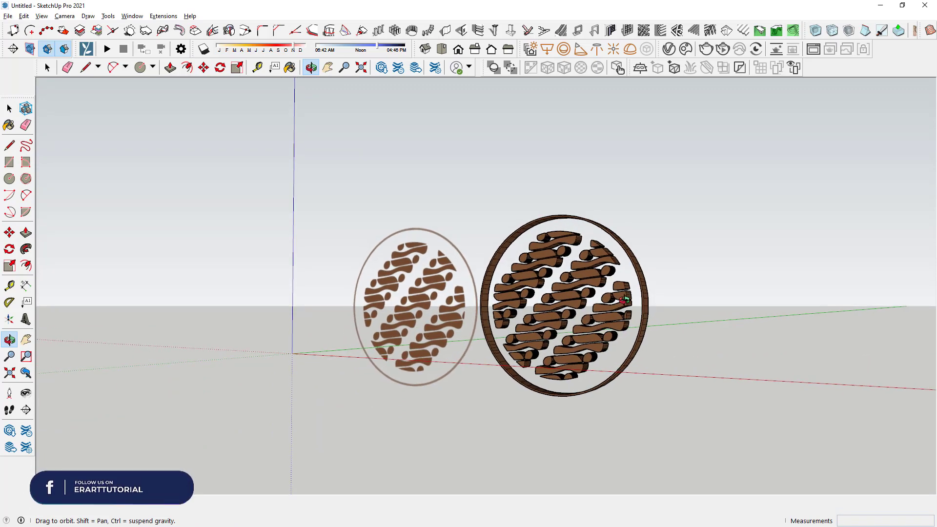
pyautogui.moveTo(713, 226); pyautogui.dragTo(552, 326)
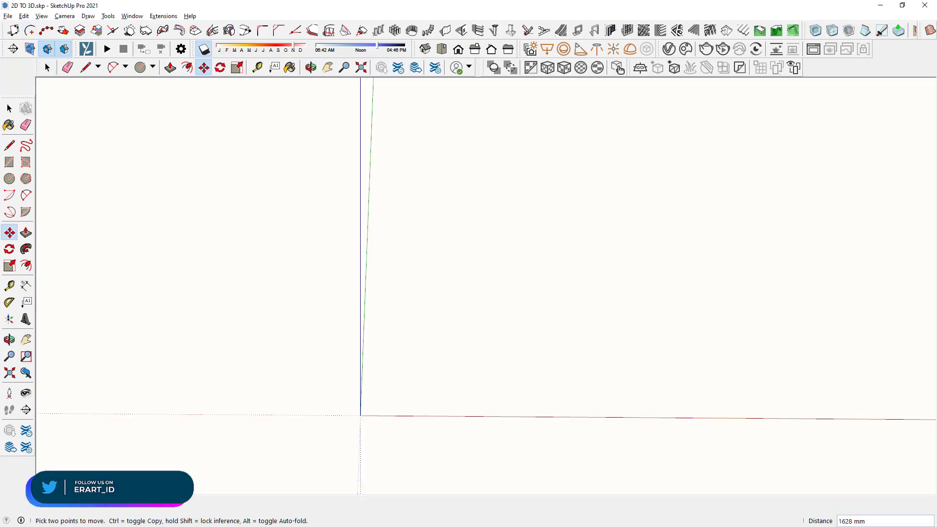
# - Import the floral ornament DXF file and dismiss the import results report
pyautogui.click(8, 17)
pyautogui.click(45, 178)
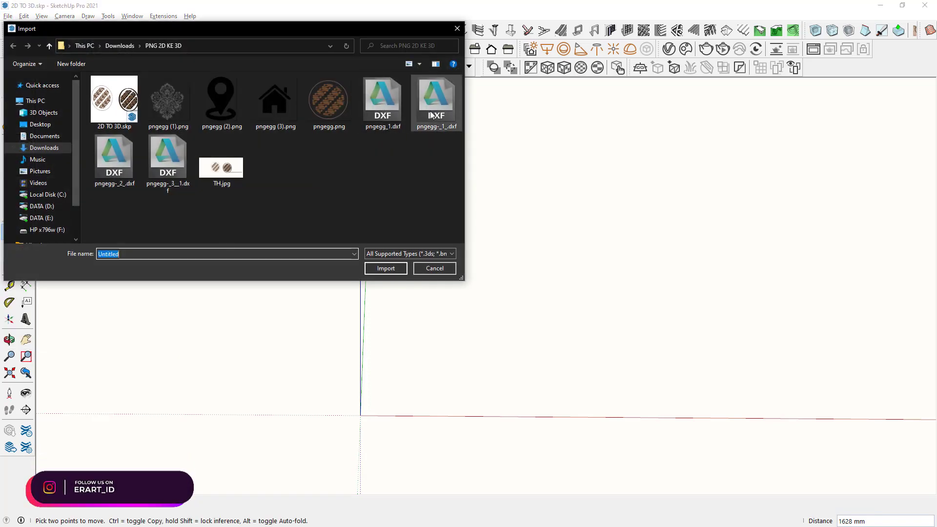
pyautogui.doubleClick(431, 115)
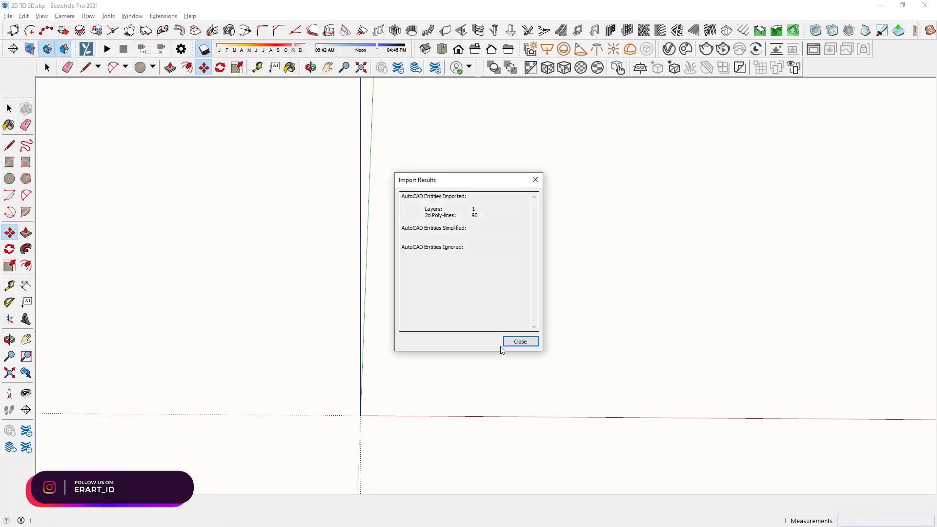
pyautogui.click(519, 342)
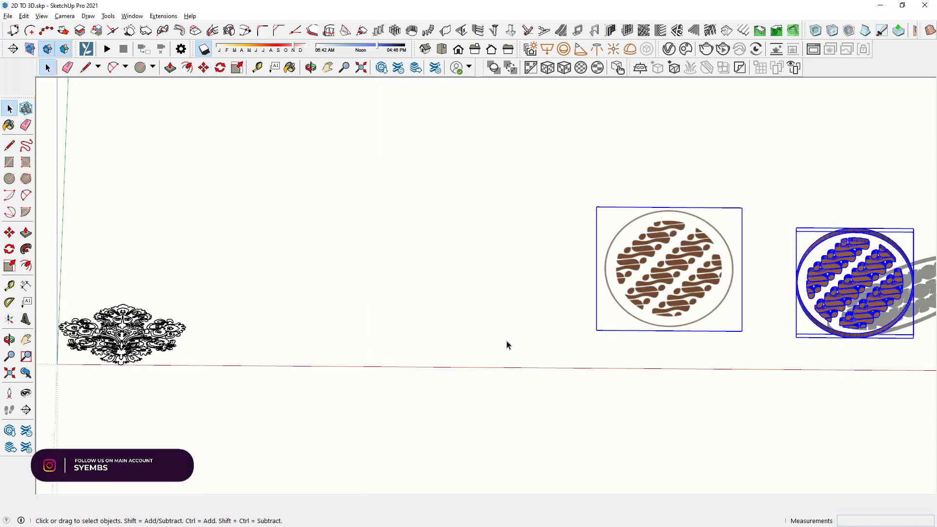
# - Select the imported floral drawing and view it from Top
pyautogui.scroll(-1, 683, 327)
pyautogui.scroll(-1, 635, 317)
pyautogui.scroll(2, 439, 336)
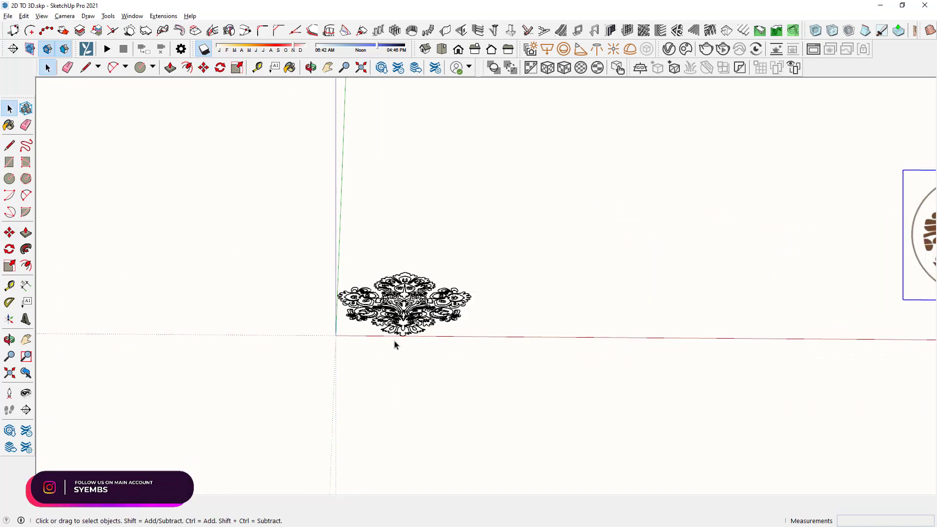
pyautogui.scroll(3, 393, 343)
pyautogui.scroll(1, 397, 303)
pyautogui.click(396, 297)
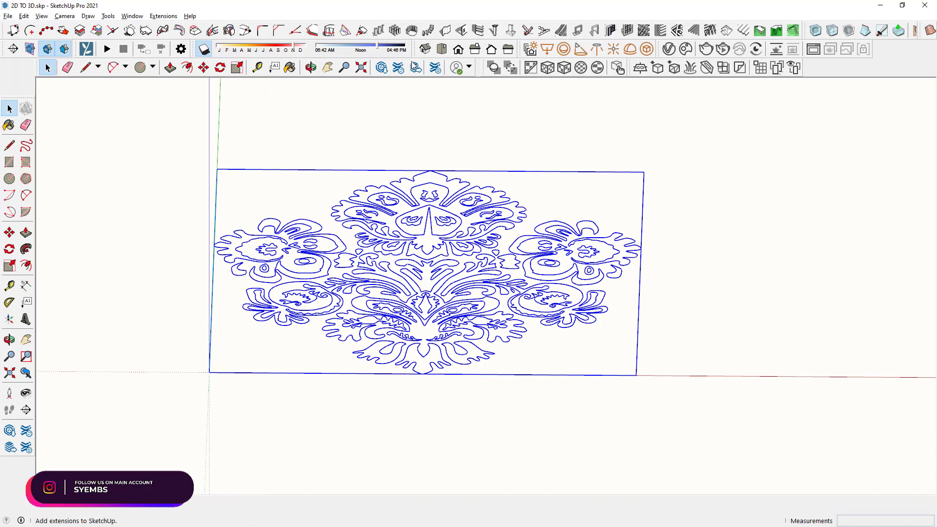
pyautogui.click(441, 48)
# - Inside the ornament group, draw a vertical splitting line and erase the stray line above it
pyautogui.scroll(-2, 364, 307)
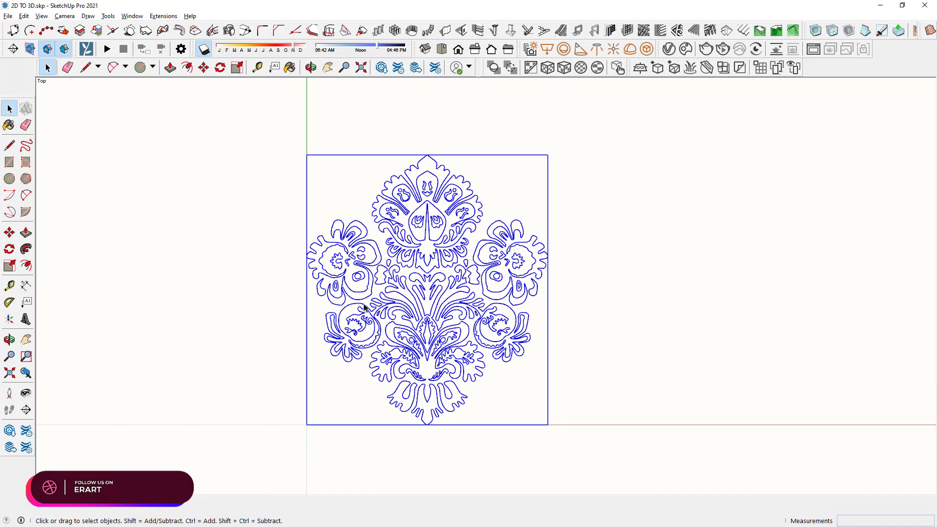
pyautogui.doubleClick(367, 315)
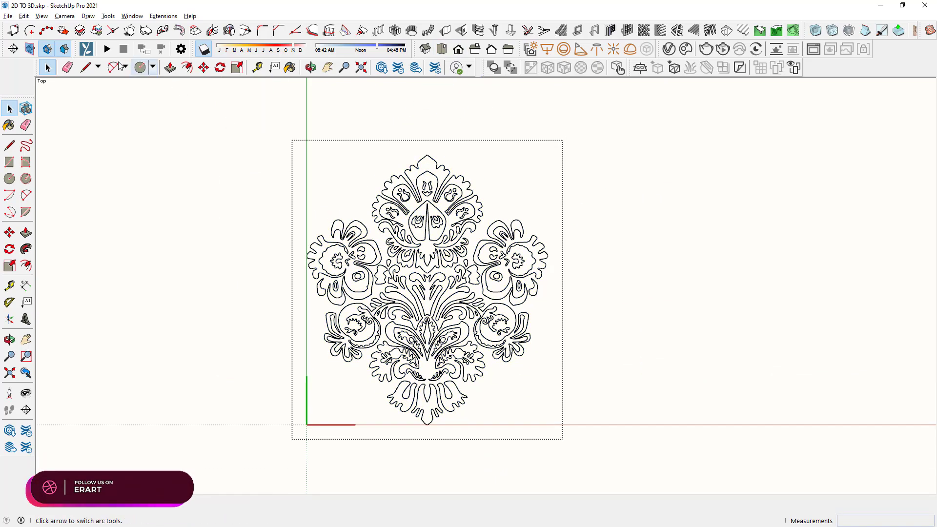
pyautogui.click(428, 130)
pyautogui.scroll(1, 425, 163)
pyautogui.scroll(1, 413, 153)
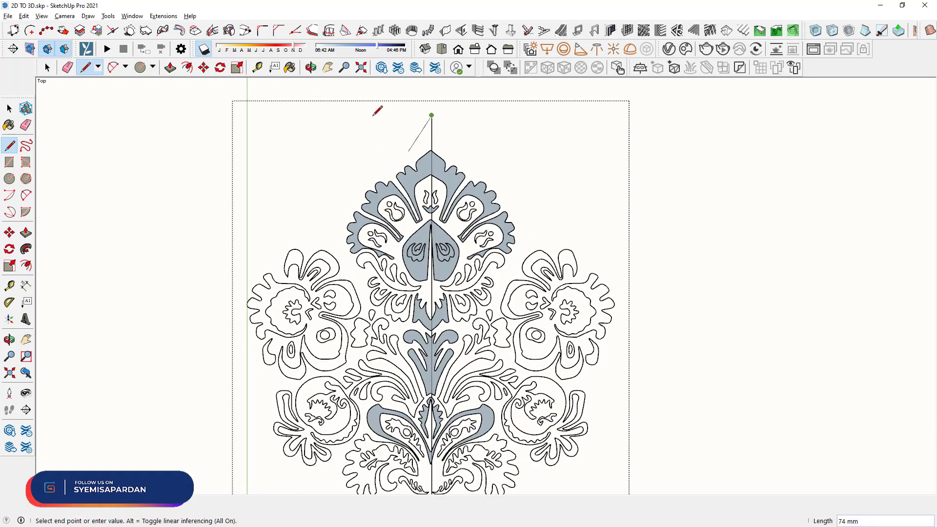
pyautogui.click(68, 68)
pyautogui.click(432, 131)
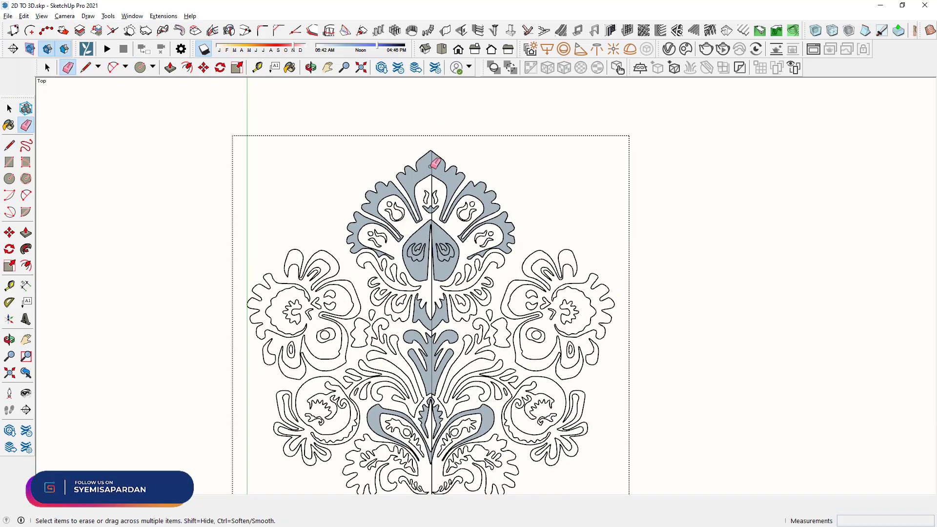
# - Draw vertical cutting lines through the right and left flower motifs to fill them as faces
pyautogui.scroll(2, 438, 178)
pyautogui.scroll(2, 443, 197)
pyautogui.scroll(1, 440, 168)
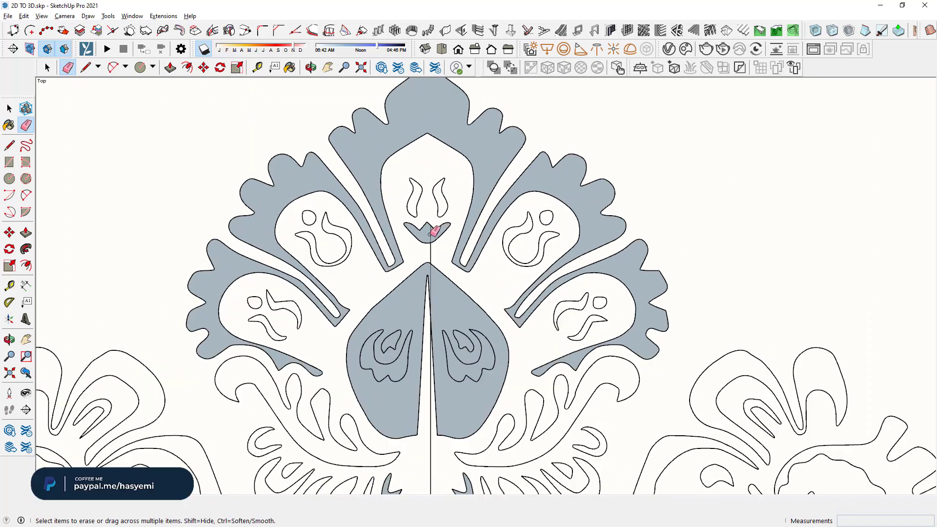
pyautogui.scroll(2, 429, 224)
pyautogui.scroll(-1, 429, 230)
pyautogui.scroll(-1, 428, 231)
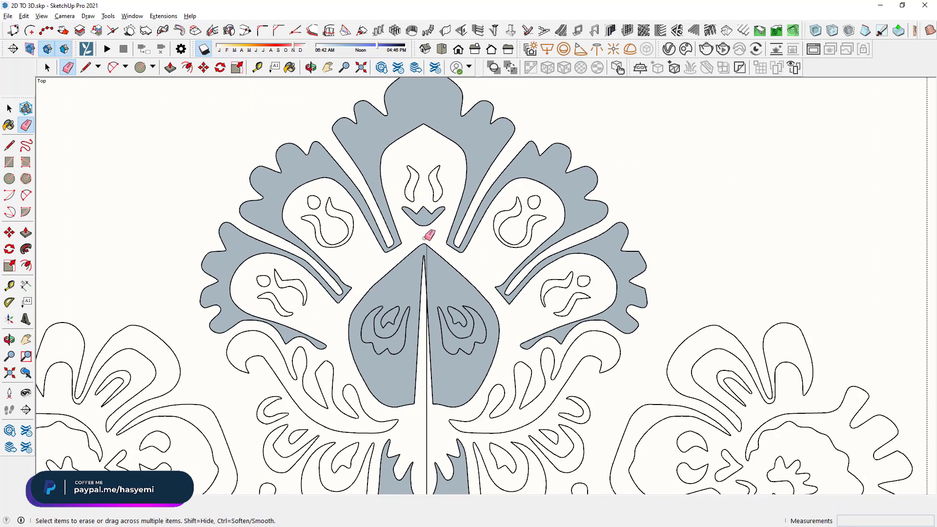
pyautogui.scroll(2, 425, 239)
pyautogui.scroll(-2, 428, 272)
pyautogui.scroll(1, 421, 349)
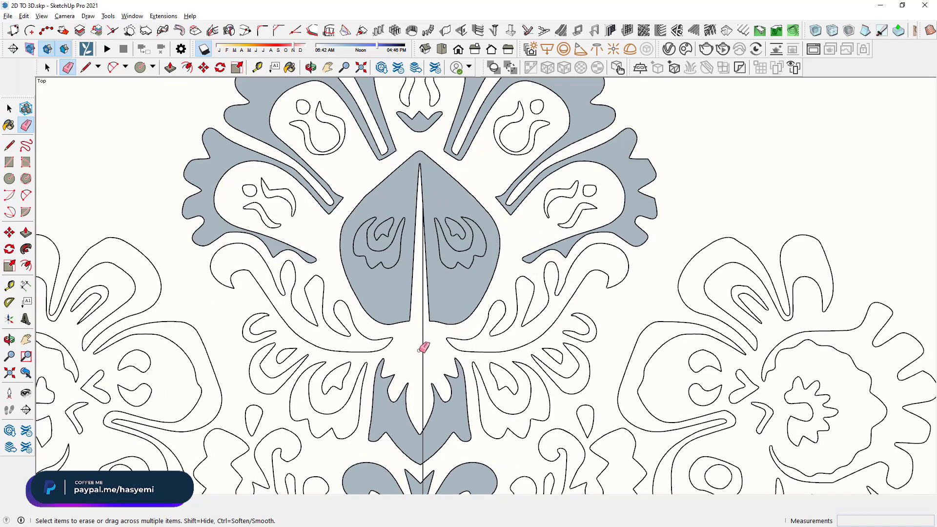
pyautogui.scroll(-2, 414, 251)
pyautogui.scroll(2, 415, 302)
pyautogui.scroll(1, 409, 273)
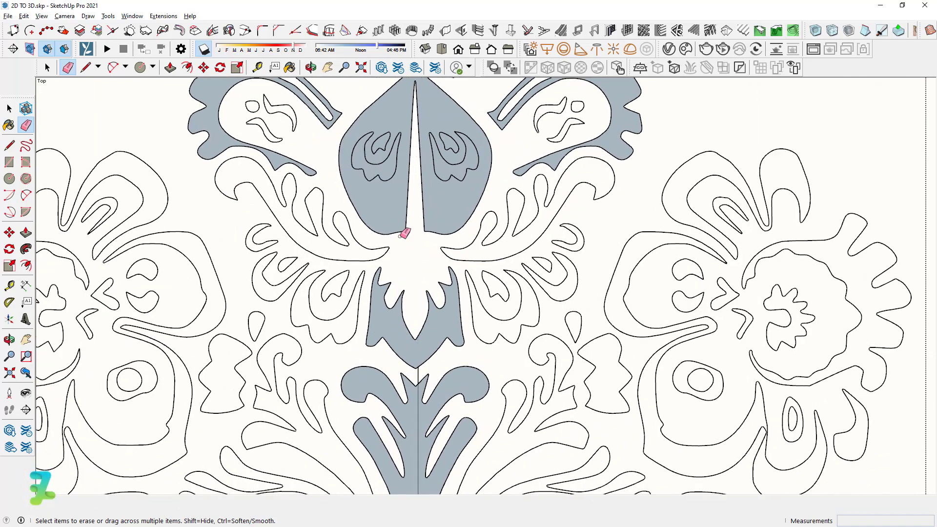
pyautogui.scroll(1, 417, 341)
pyautogui.scroll(-2, 422, 276)
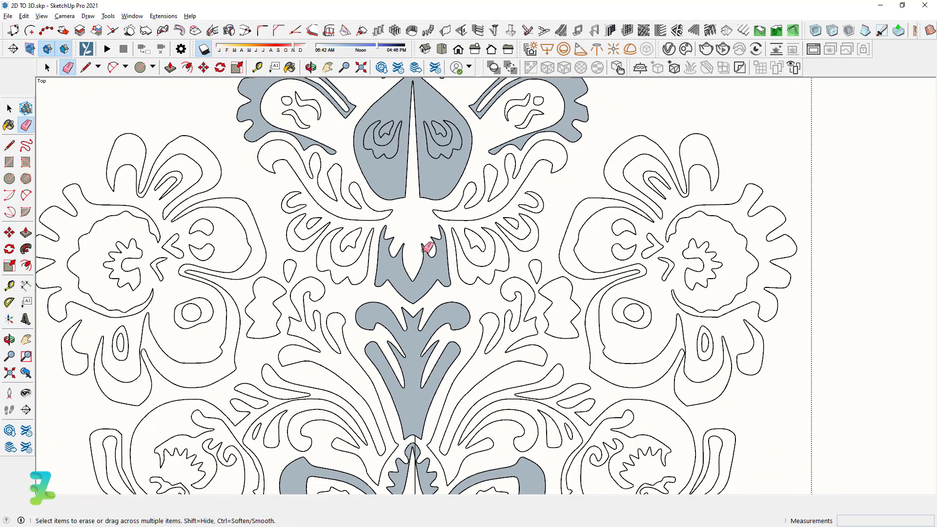
pyautogui.scroll(1, 430, 248)
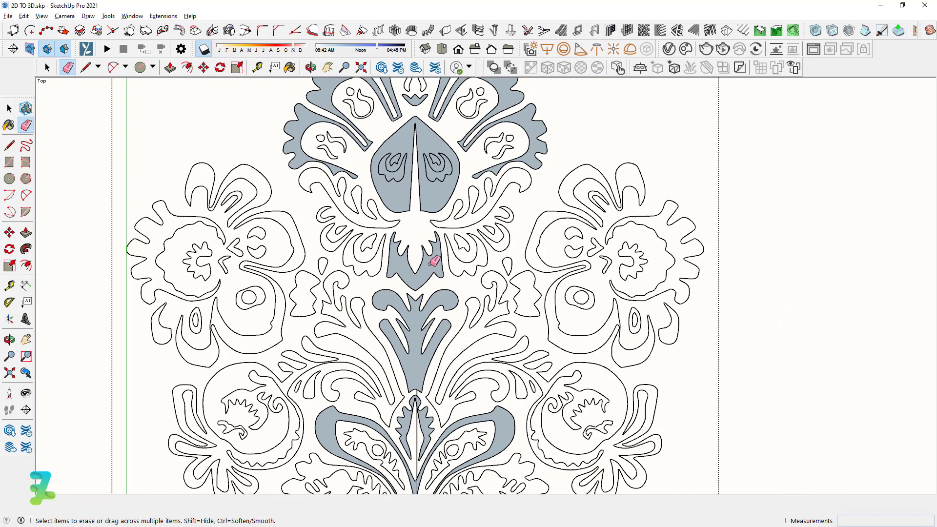
pyautogui.scroll(2, 423, 345)
pyautogui.scroll(2, 419, 371)
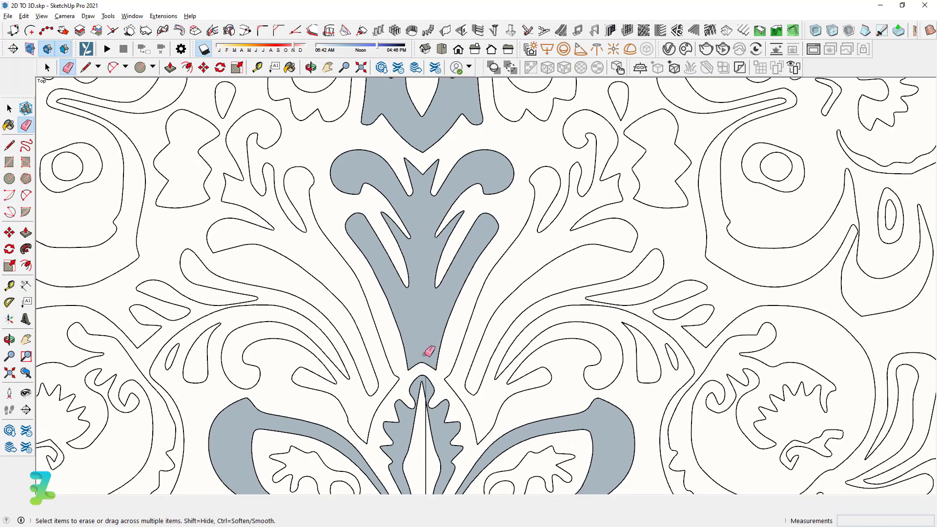
pyautogui.scroll(2, 410, 395)
pyautogui.scroll(-2, 441, 375)
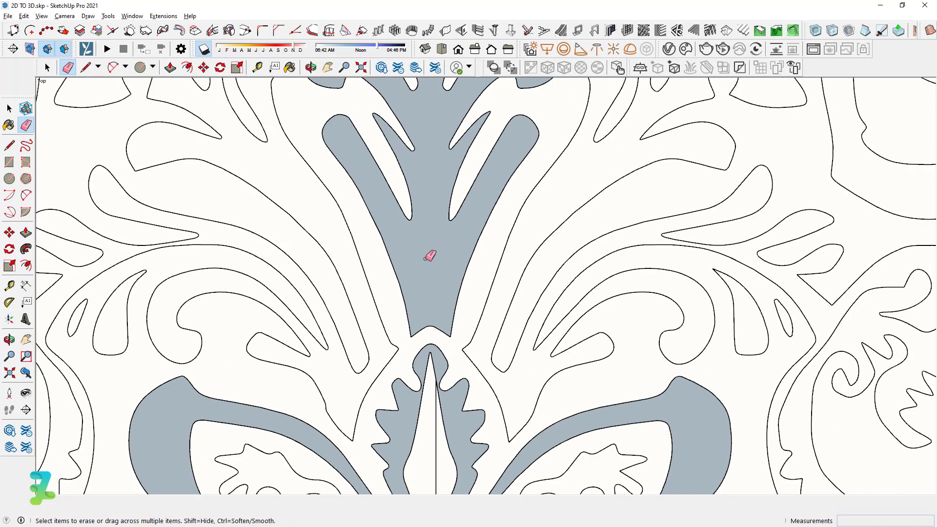
pyautogui.scroll(-1, 430, 395)
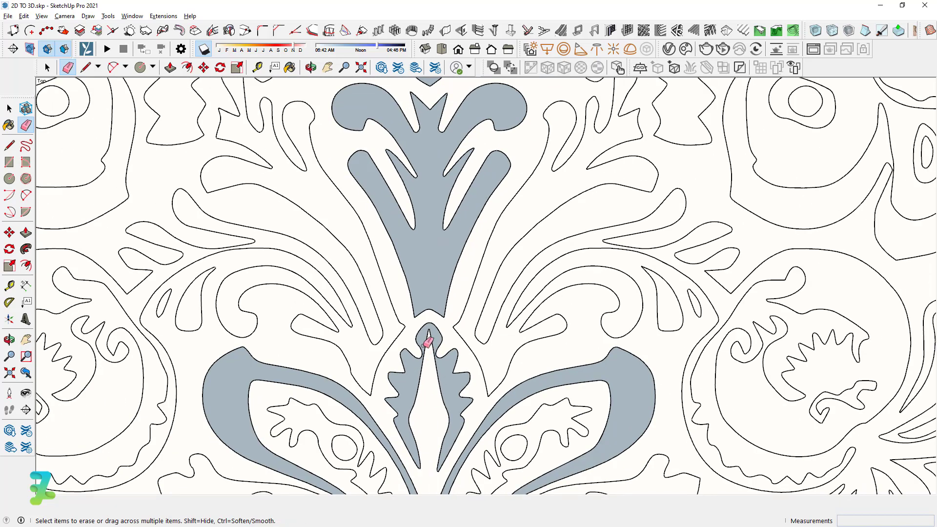
pyautogui.scroll(-1, 466, 302)
pyautogui.scroll(-2, 476, 306)
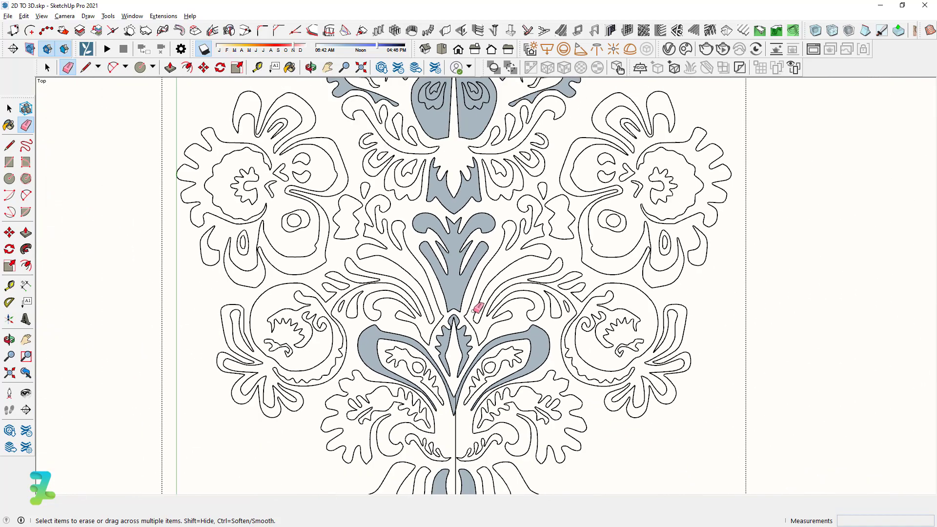
pyautogui.scroll(-1, 479, 309)
pyautogui.scroll(-1, 487, 307)
pyautogui.scroll(2, 541, 229)
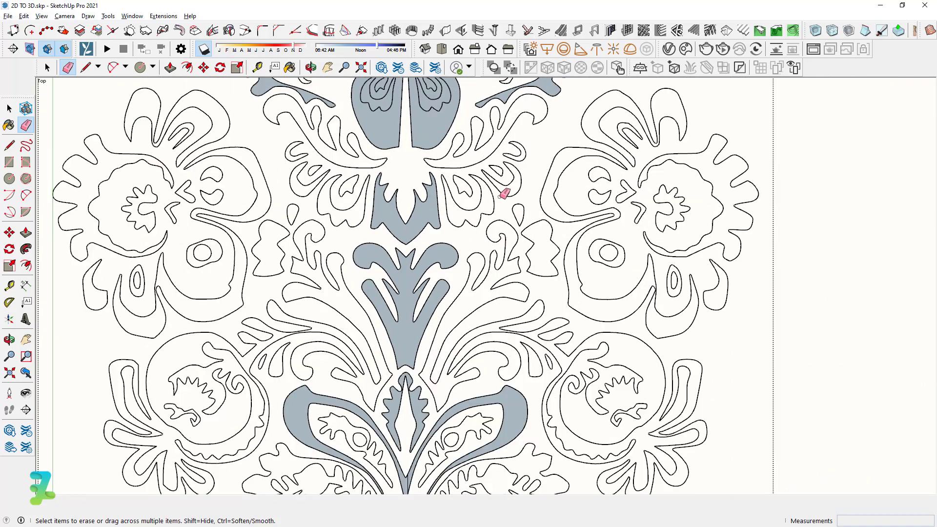
pyautogui.scroll(1, 439, 141)
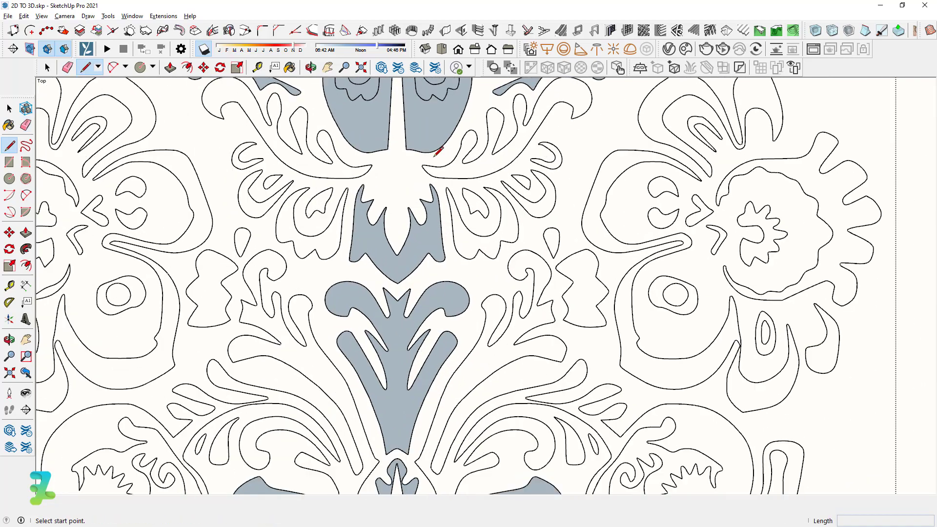
pyautogui.scroll(1, 449, 152)
pyautogui.scroll(-1, 463, 166)
pyautogui.scroll(-2, 479, 184)
pyautogui.scroll(-1, 478, 188)
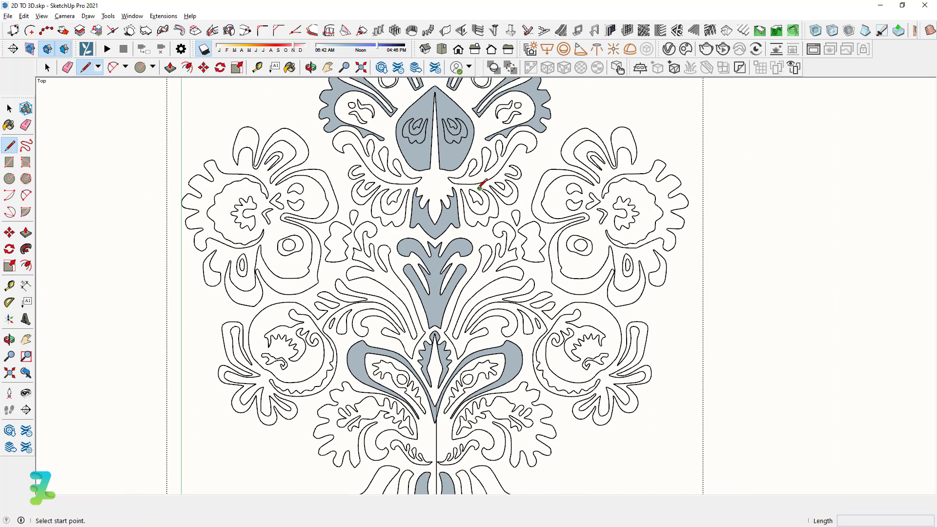
pyautogui.scroll(-1, 479, 186)
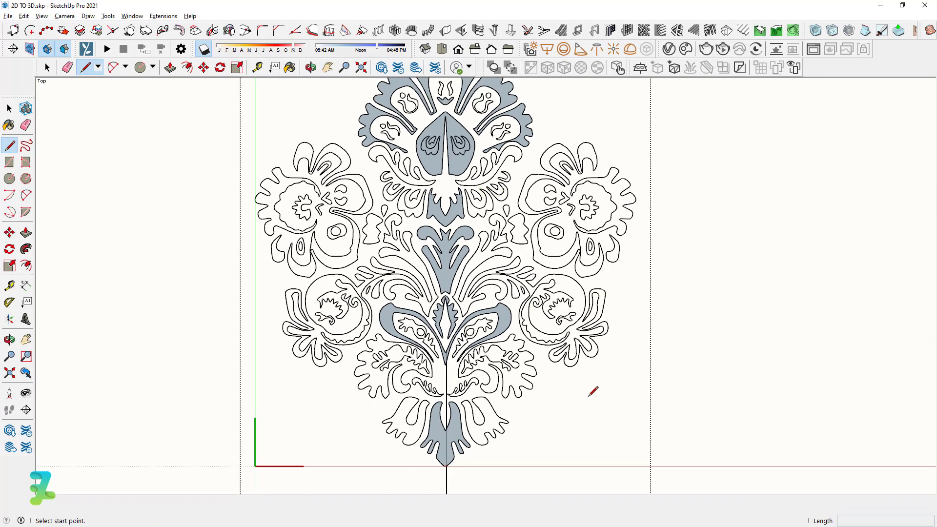
pyautogui.click(571, 117)
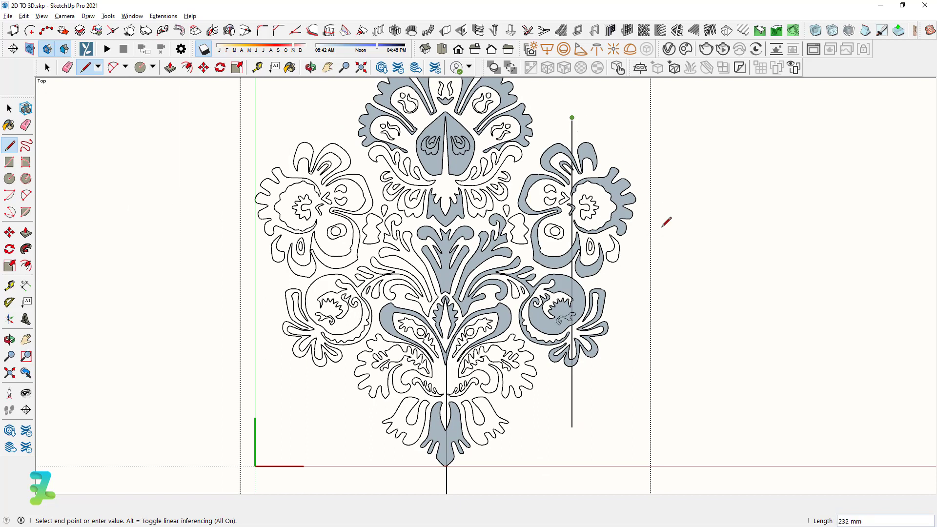
pyautogui.press('Escape')
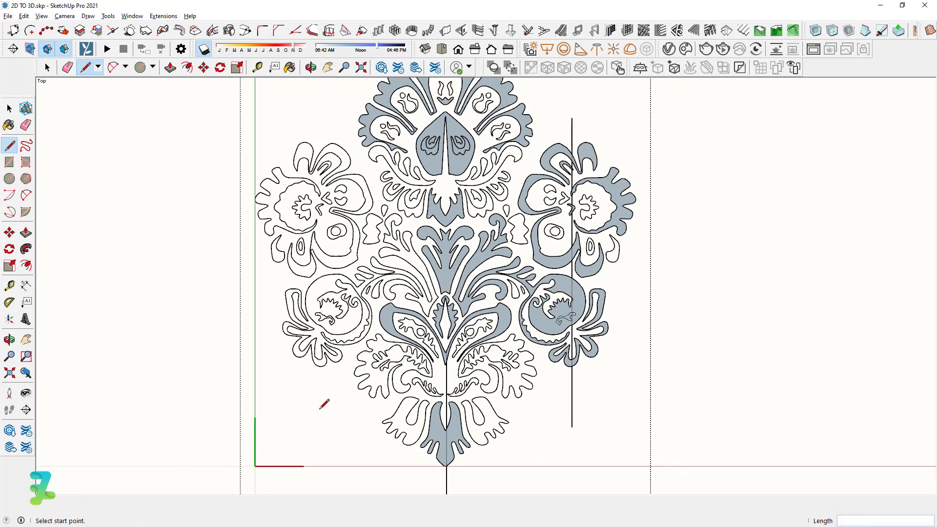
pyautogui.click(322, 107)
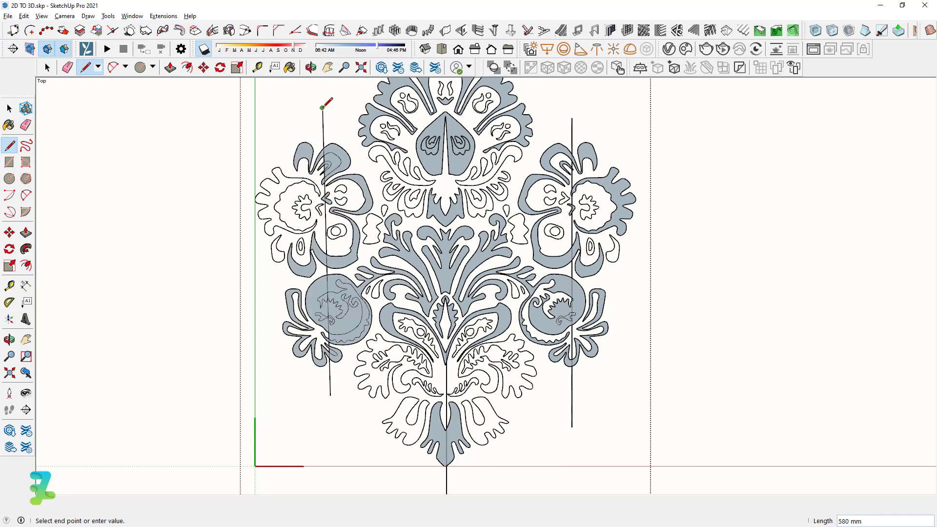
pyautogui.hotkey('ctrl', 'z')
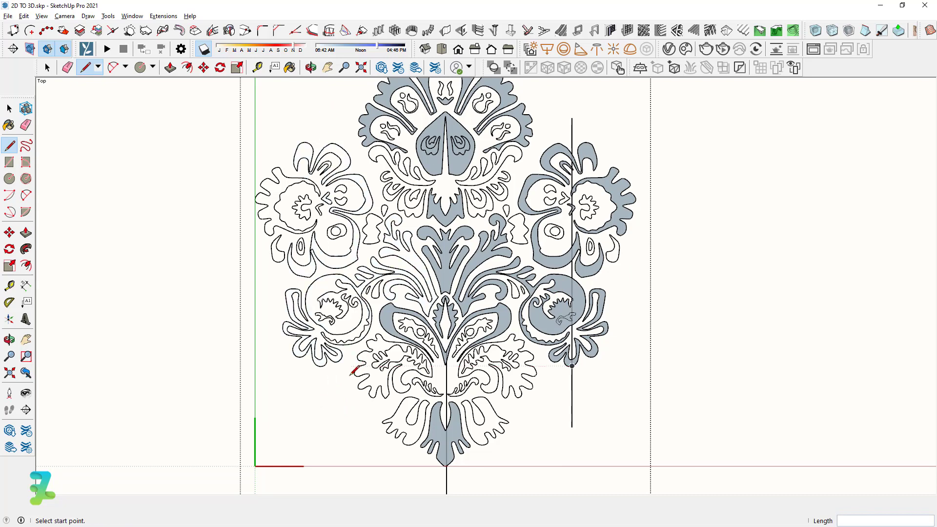
pyautogui.click(314, 115)
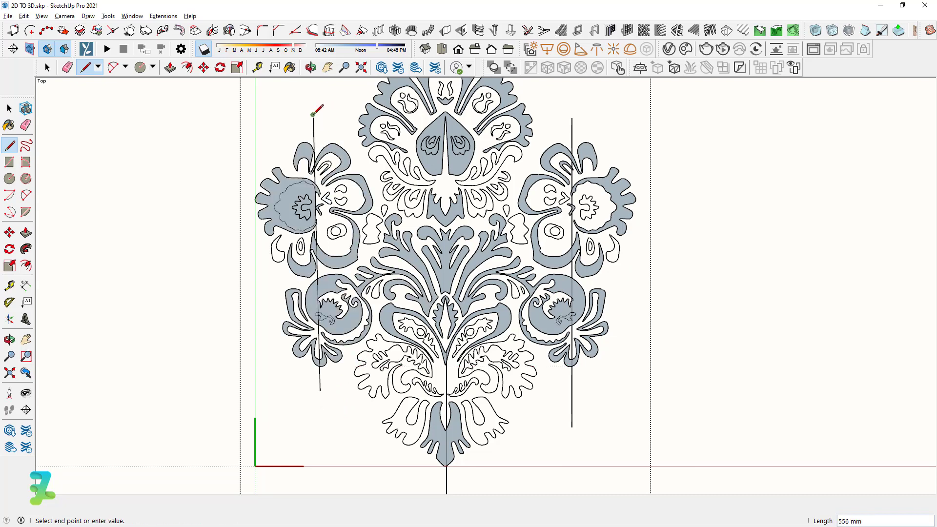
# - Erase the stray edge inside the left flower
pyautogui.press('e')
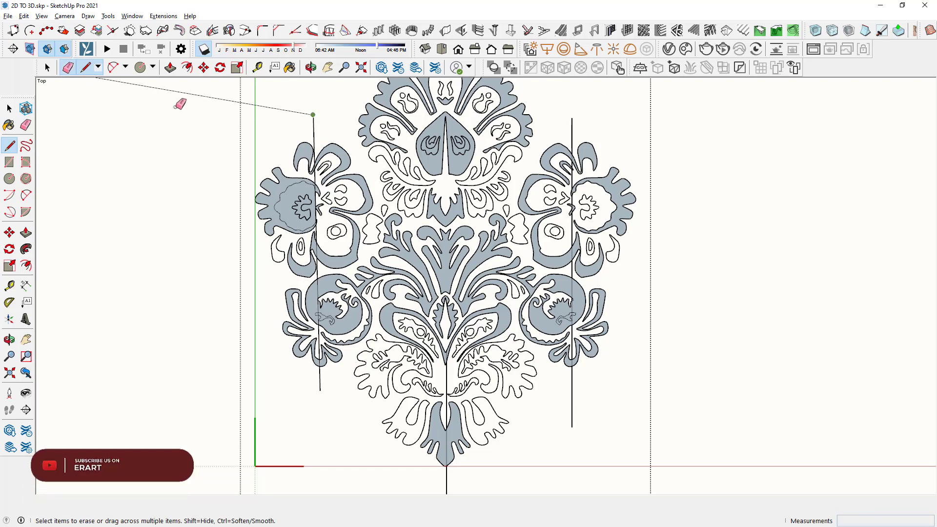
pyautogui.scroll(2, 299, 125)
pyautogui.scroll(2, 326, 121)
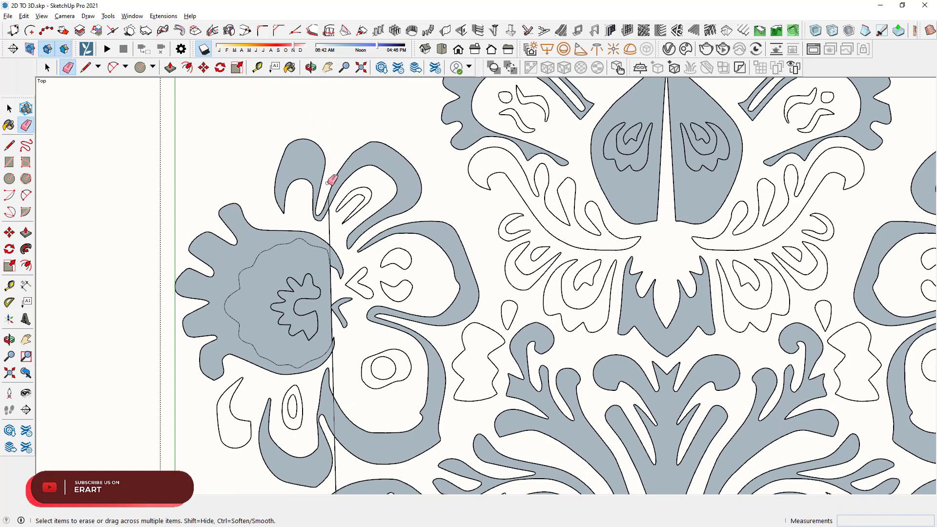
pyautogui.scroll(2, 332, 181)
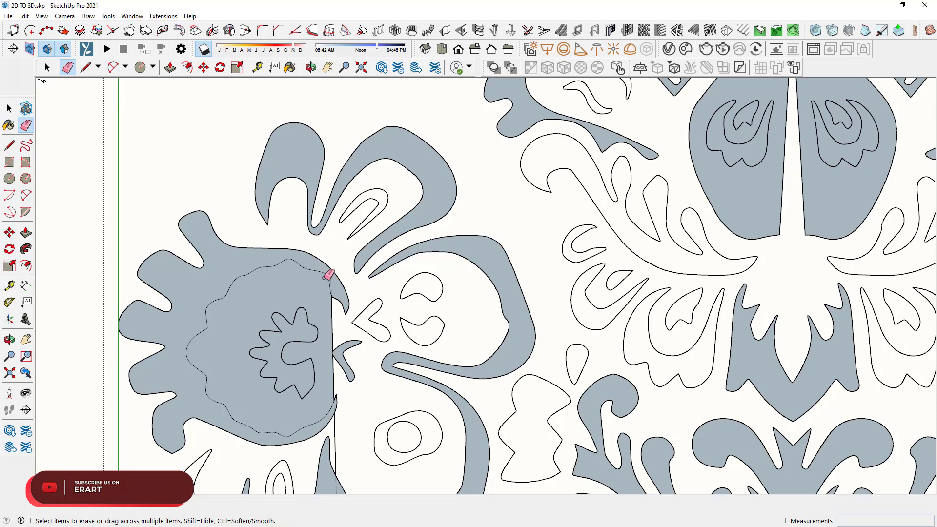
pyautogui.scroll(2, 329, 273)
pyautogui.scroll(1, 337, 261)
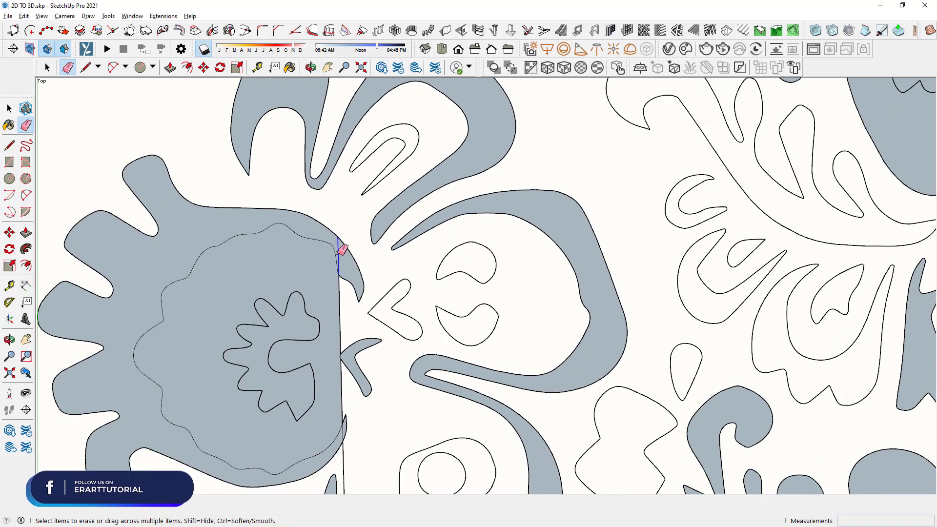
pyautogui.click(337, 304)
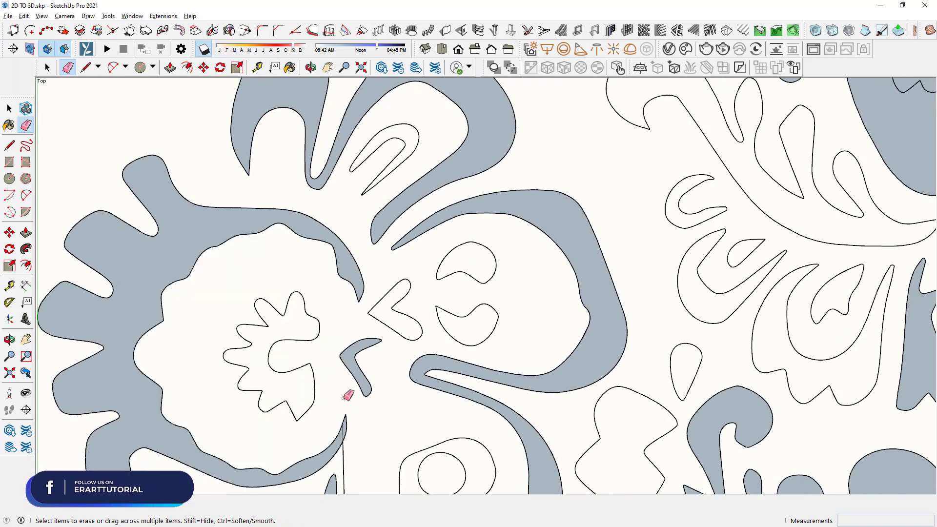
pyautogui.scroll(1, 345, 424)
pyautogui.scroll(1, 339, 293)
pyautogui.scroll(-2, 335, 342)
pyautogui.scroll(-1, 344, 385)
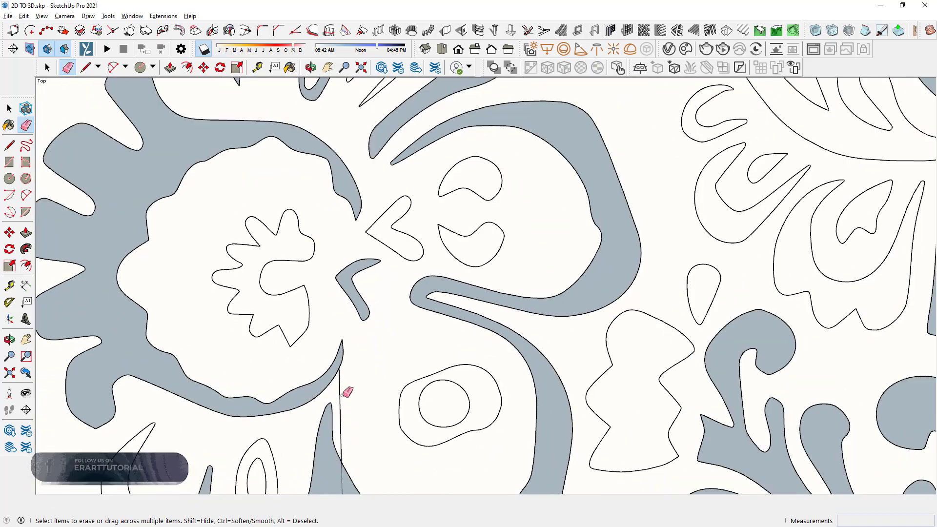
pyautogui.scroll(-1, 347, 361)
pyautogui.scroll(1, 341, 429)
pyautogui.scroll(-1, 340, 259)
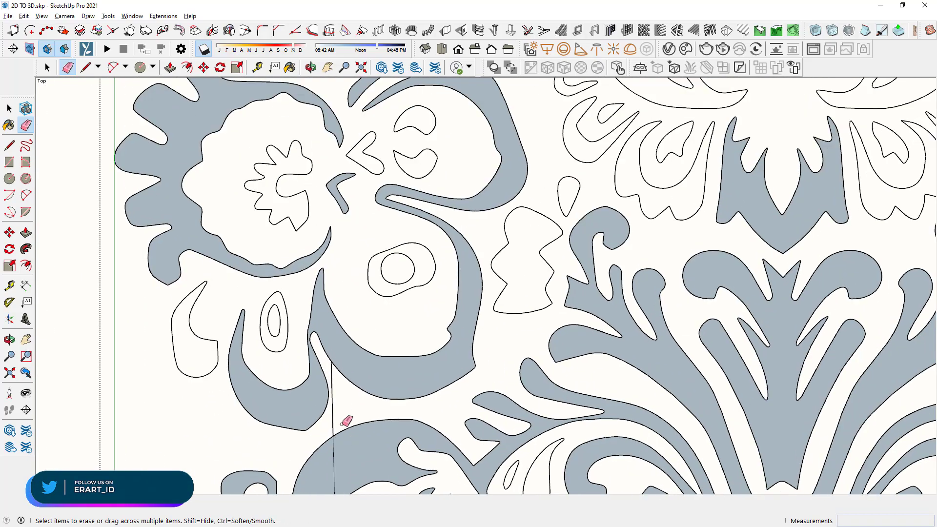
pyautogui.scroll(-2, 329, 336)
pyautogui.scroll(1, 326, 376)
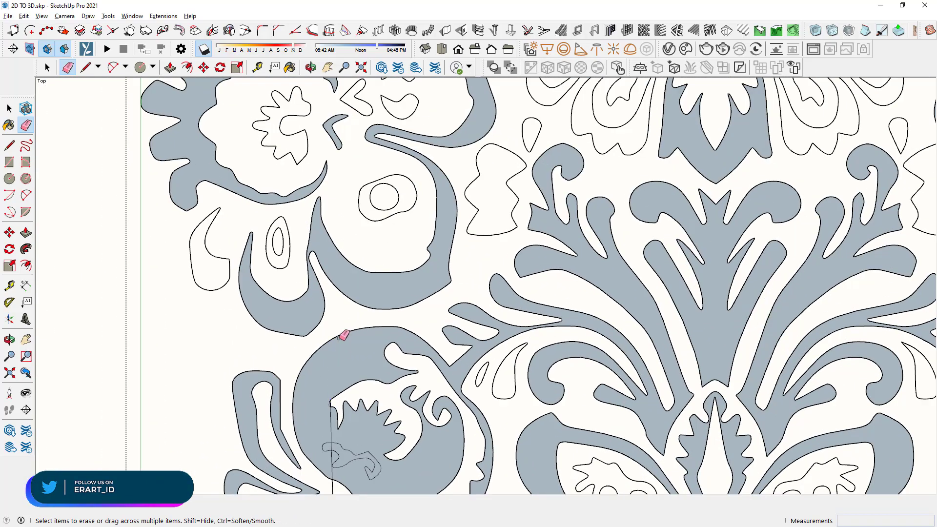
pyautogui.scroll(-1, 337, 390)
pyautogui.scroll(2, 336, 381)
pyautogui.scroll(-1, 317, 283)
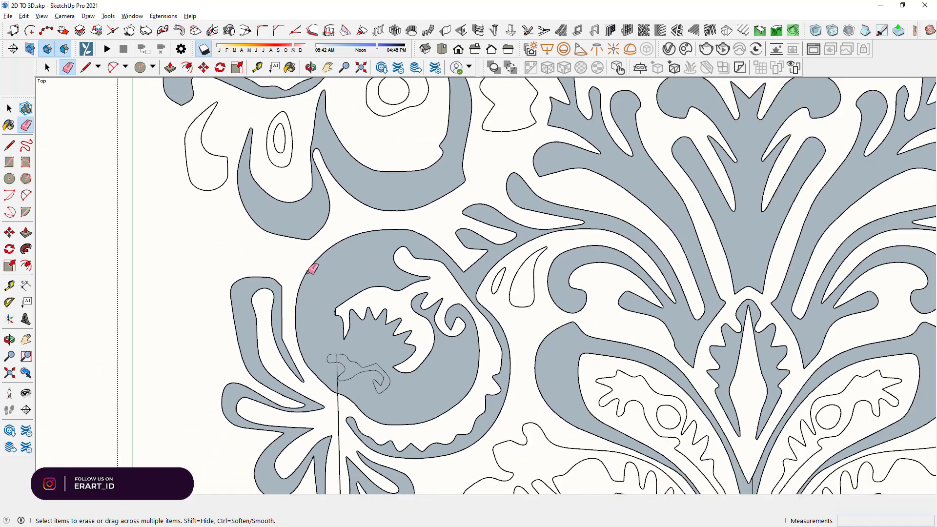
pyautogui.scroll(-1, 310, 280)
pyautogui.scroll(3, 322, 310)
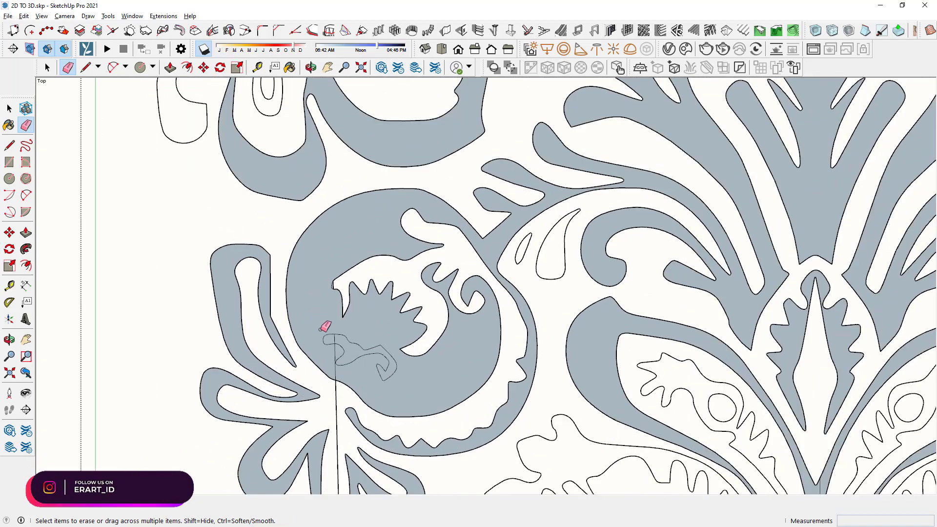
pyautogui.scroll(1, 324, 324)
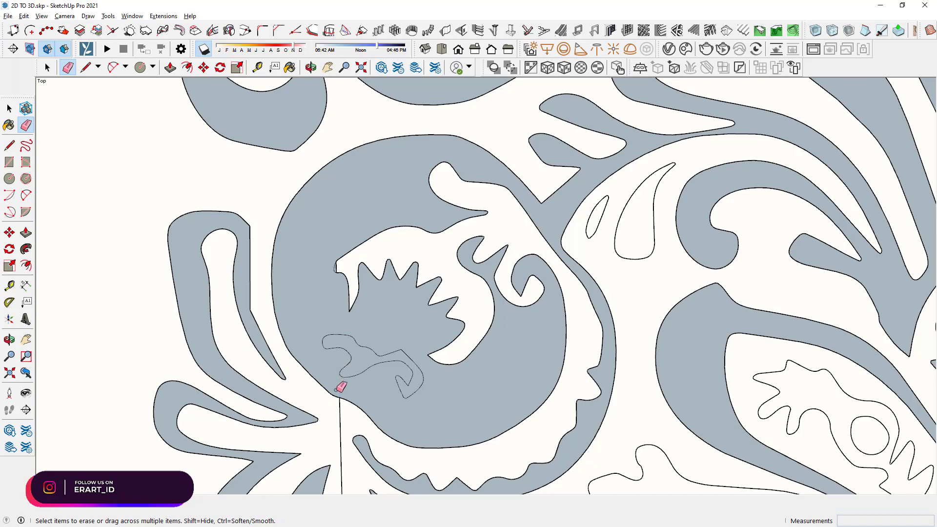
pyautogui.scroll(-2, 351, 210)
pyautogui.scroll(-1, 355, 235)
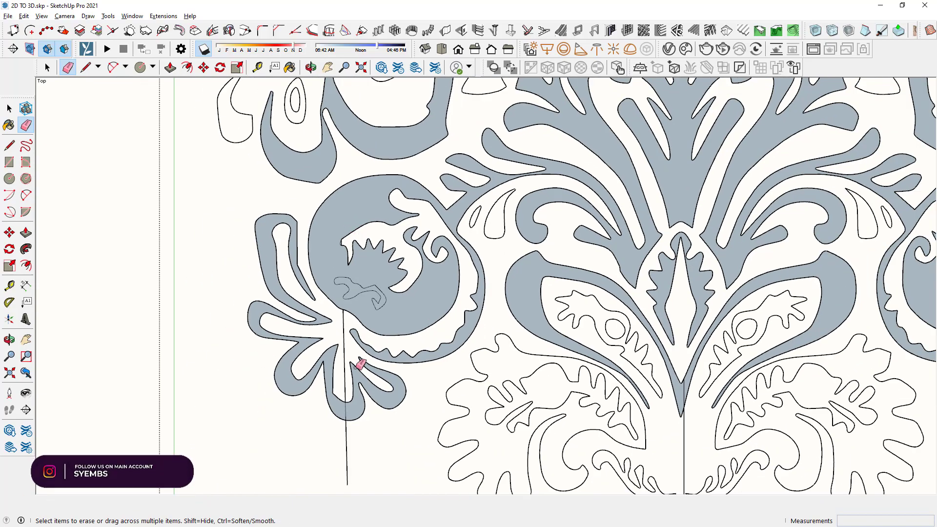
pyautogui.scroll(1, 353, 349)
pyautogui.scroll(2, 703, 359)
pyautogui.scroll(2, 750, 198)
pyautogui.scroll(3, 554, 324)
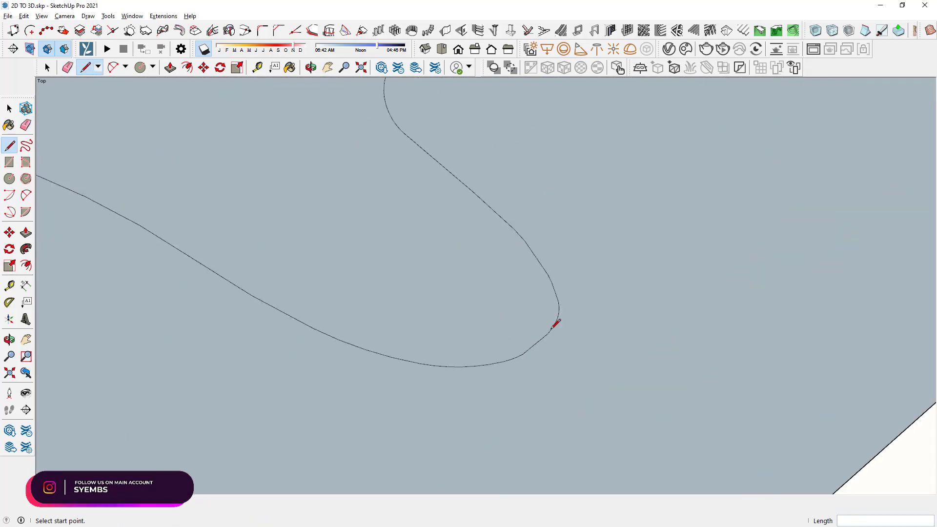
pyautogui.scroll(-4, 490, 216)
# - Zoom in and out over the remaining outline-only motifs to inspect them
pyautogui.scroll(2, 490, 215)
pyautogui.scroll(2, 452, 209)
pyautogui.scroll(-6, 493, 189)
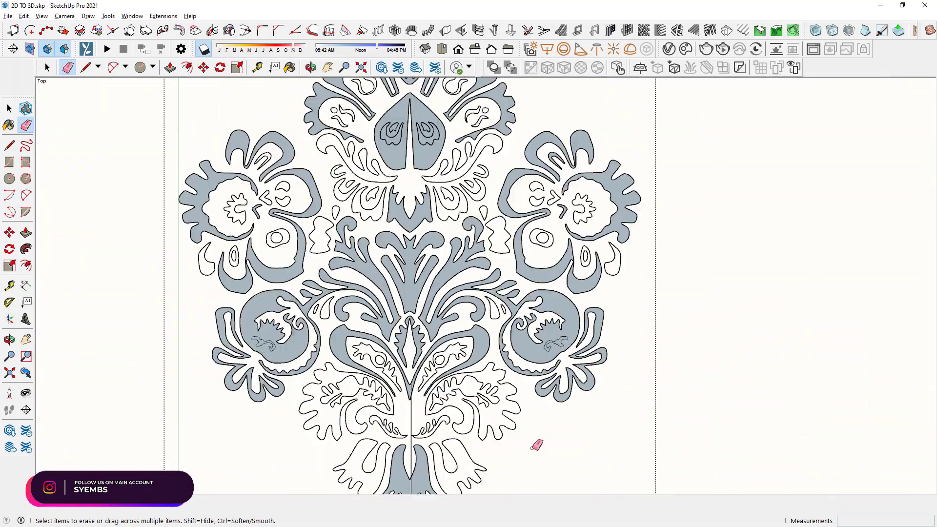
pyautogui.scroll(2, 537, 443)
pyautogui.scroll(3, 548, 355)
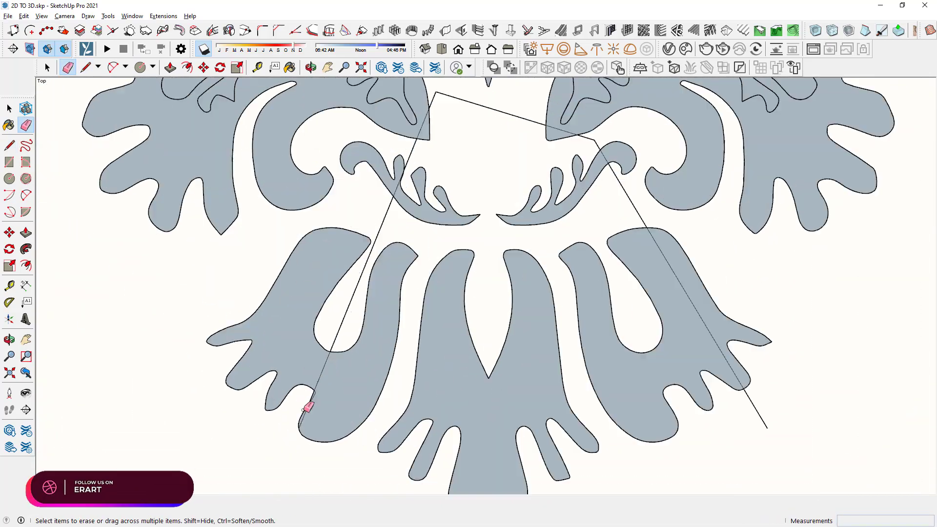
pyautogui.scroll(2, 472, 125)
pyautogui.scroll(-3, 472, 125)
pyautogui.scroll(-2, 685, 314)
pyautogui.scroll(3, 602, 192)
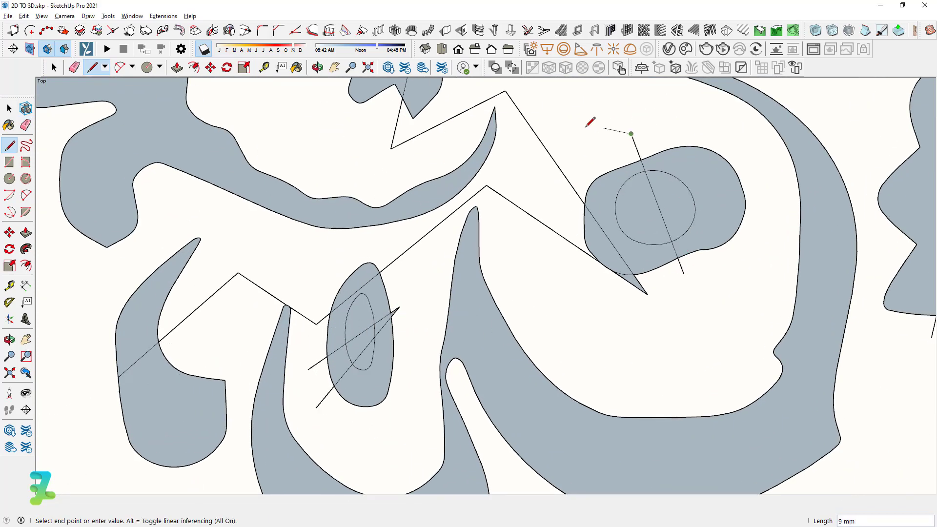
# - Erase the stray diagonal and vertical edges and delete the small circle face
pyautogui.press('e')
pyautogui.click(145, 359)
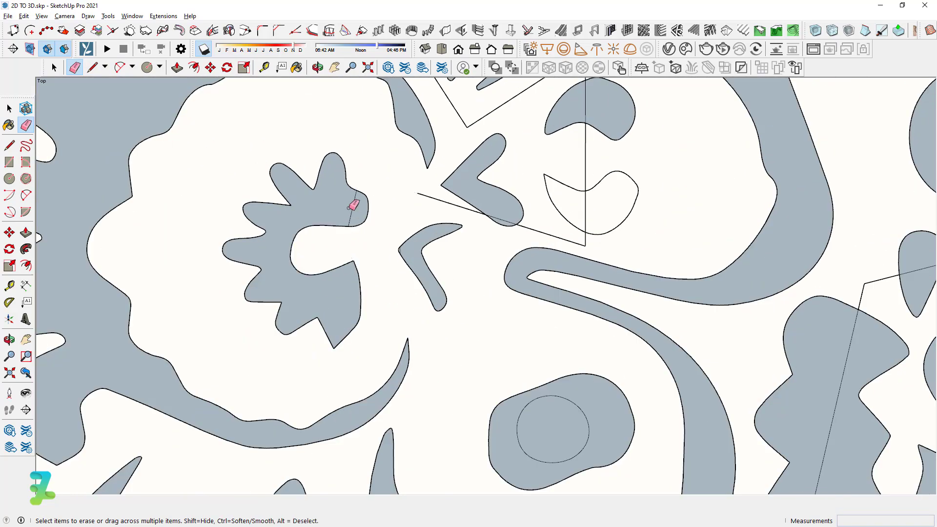
pyautogui.moveTo(585, 240); pyautogui.dragTo(584, 201)
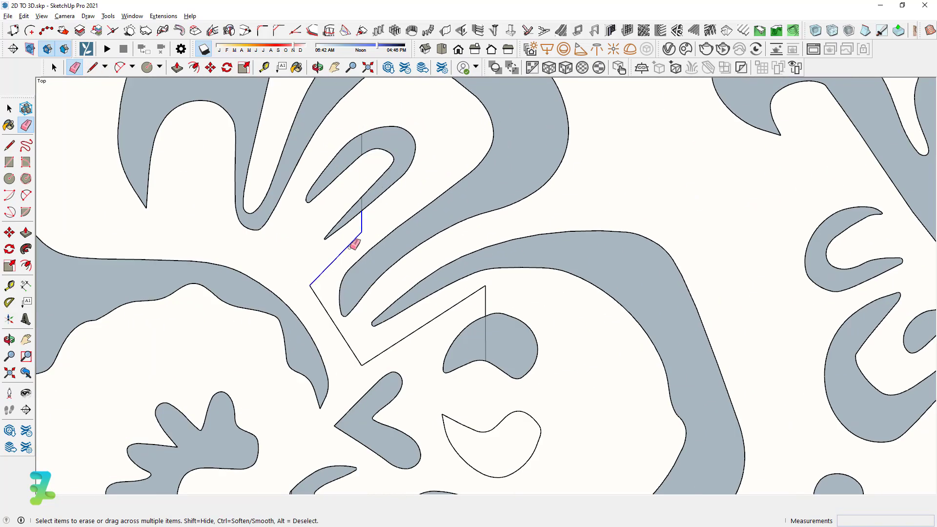
pyautogui.click(485, 338)
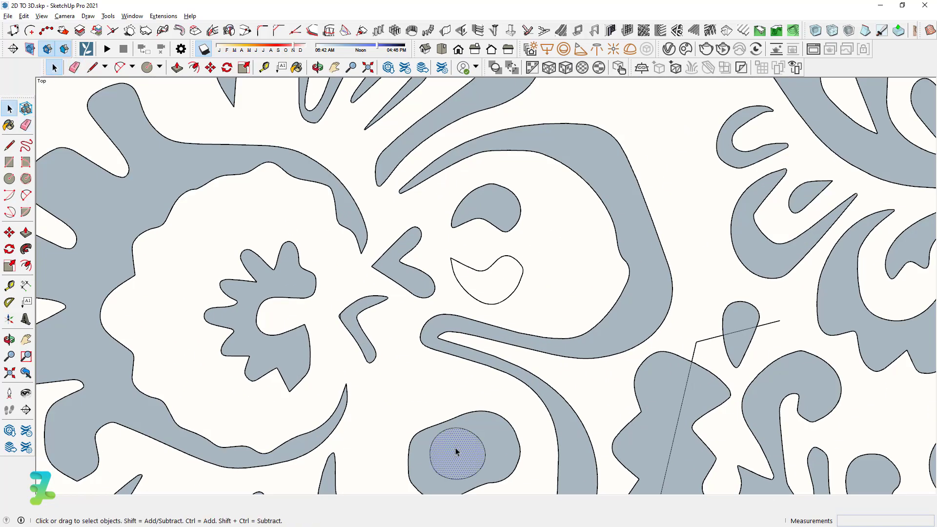
pyautogui.press('Delete')
# - Draw a closing line across the open right-hand motif
pyautogui.press('l')
pyautogui.click(491, 261)
pyautogui.press('e')
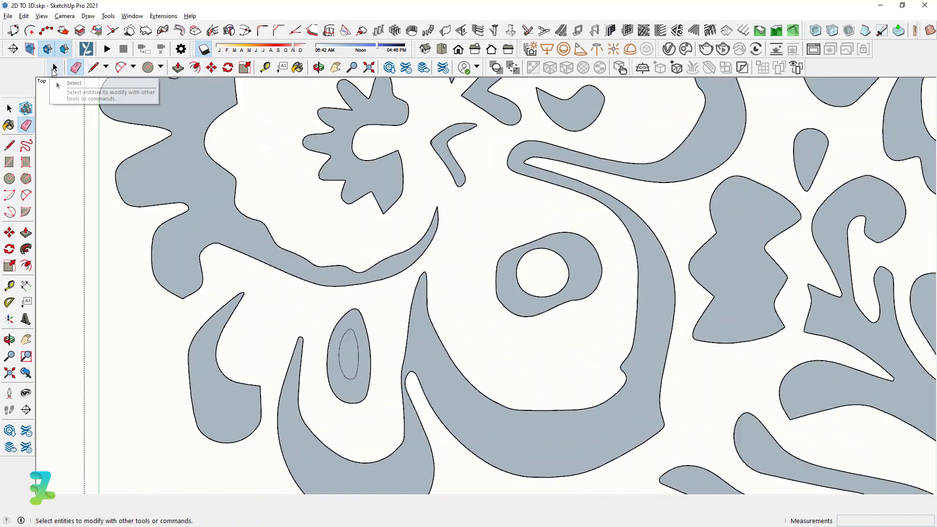
pyautogui.click(54, 67)
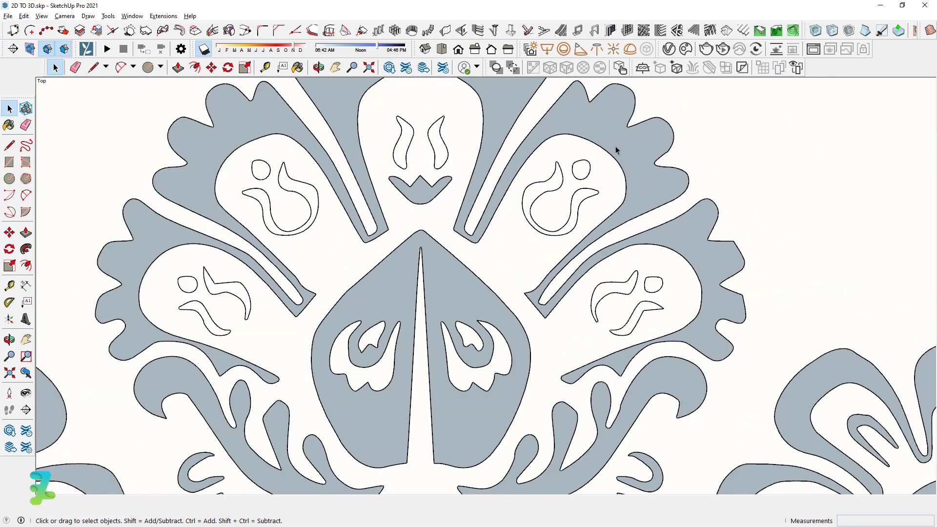
pyautogui.press('l')
pyautogui.click(198, 318)
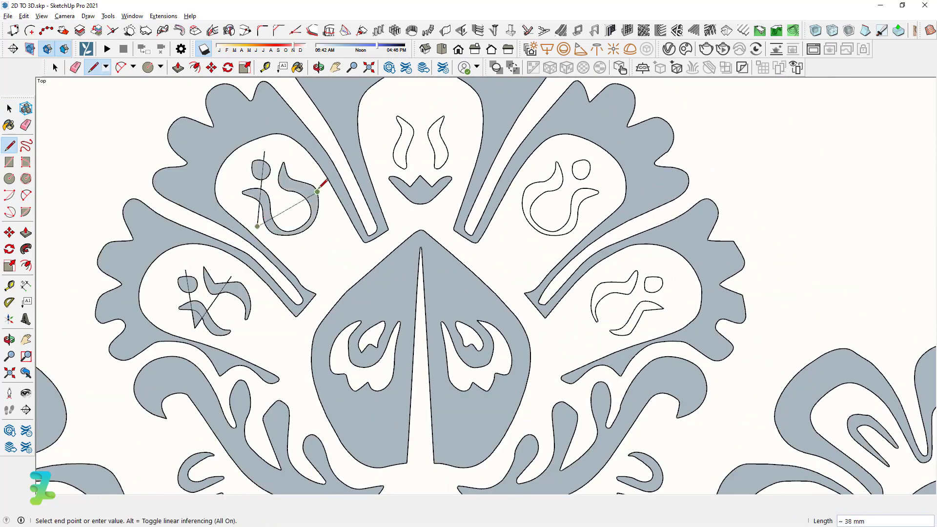
pyautogui.click(524, 252)
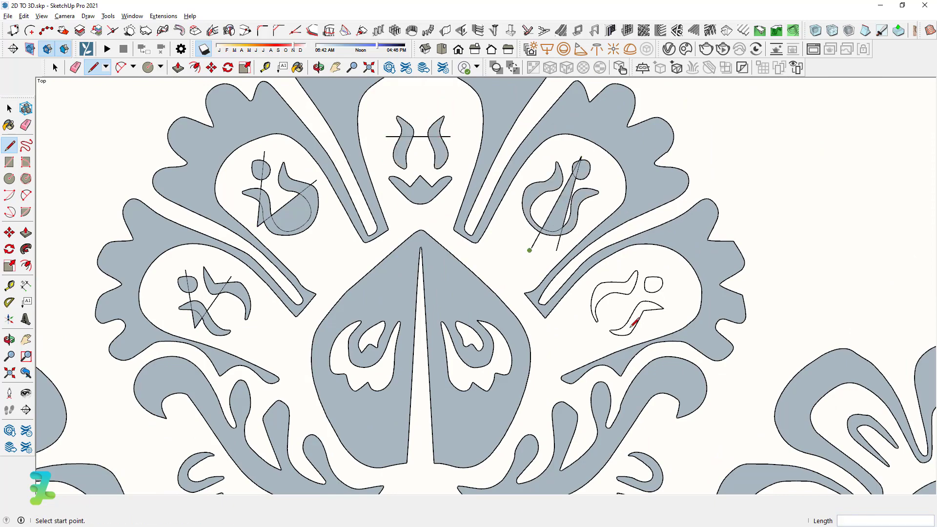
# - Erase the remaining stray segments in the curl and face motifs so the crescent fills
pyautogui.scroll(-3, 524, 252)
pyautogui.press('e')
pyautogui.scroll(5, 247, 255)
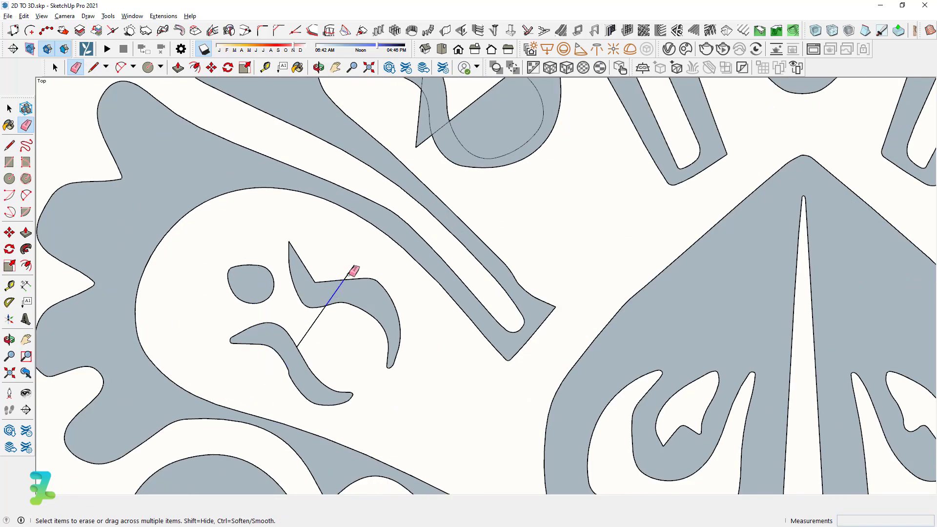
pyautogui.click(348, 275)
pyautogui.scroll(-3, 348, 275)
pyautogui.scroll(3, 334, 254)
pyautogui.click(442, 261)
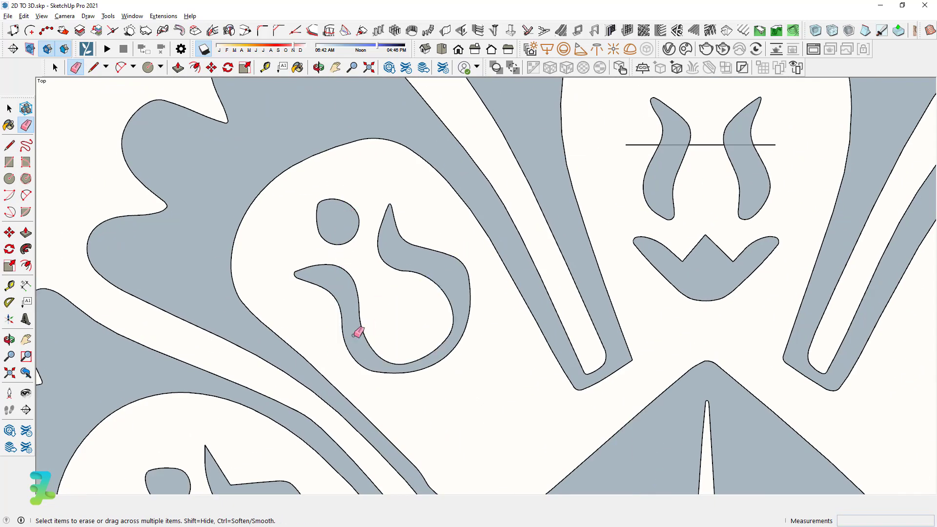
pyautogui.scroll(-3, 371, 313)
pyautogui.scroll(3, 424, 184)
pyautogui.scroll(-2, 397, 199)
pyautogui.scroll(3, 449, 208)
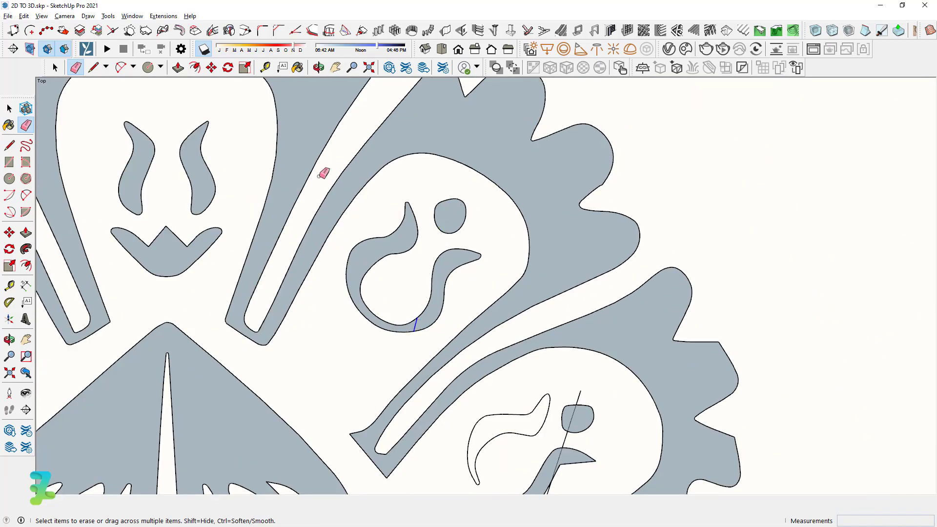
pyautogui.scroll(-3, 323, 172)
pyautogui.scroll(3, 496, 327)
pyautogui.click(516, 270)
pyautogui.click(437, 266)
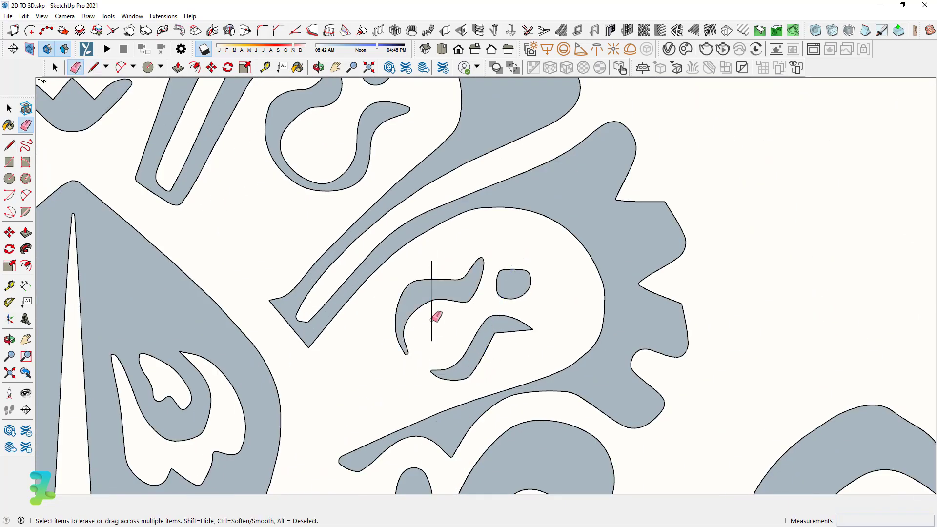
pyautogui.click(434, 312)
pyautogui.scroll(-3, 435, 312)
pyautogui.scroll(-3, 439, 247)
pyautogui.scroll(-2, 629, 185)
pyautogui.scroll(-2, 592, 201)
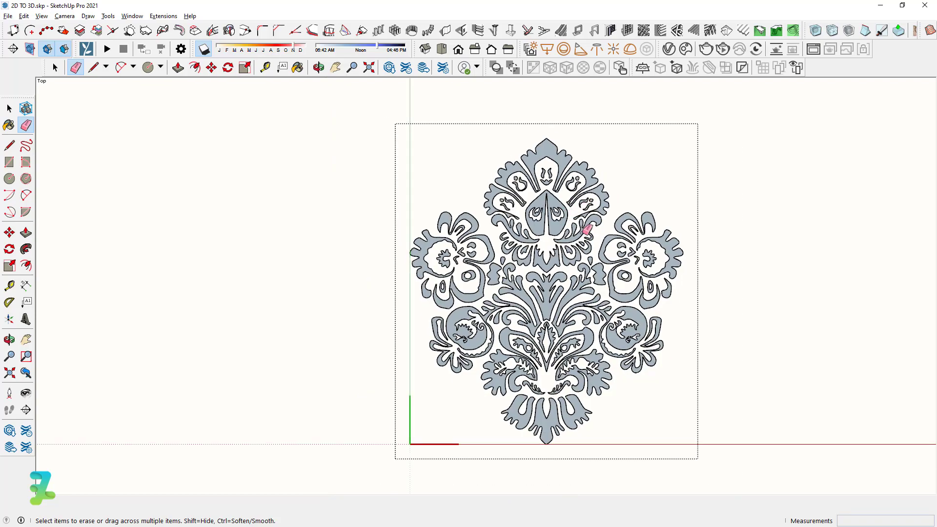
pyautogui.scroll(2, 577, 250)
pyautogui.scroll(-2, 594, 121)
# - Tilt the view into 3D and switch the camera to perspective
pyautogui.scroll(3, 414, 96)
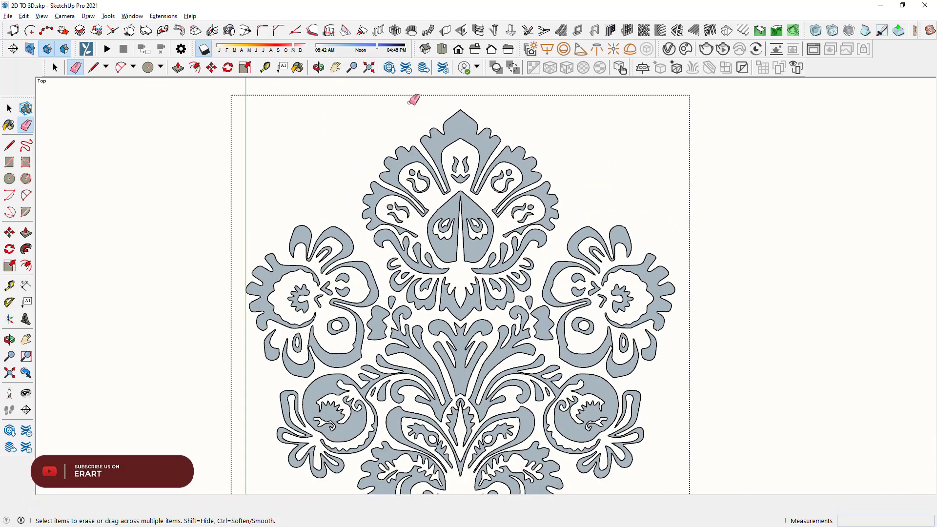
pyautogui.scroll(1, 356, 79)
pyautogui.moveTo(509, 265)
pyautogui.mouseDown()
pyautogui.moveTo(420, 233)
pyautogui.moveTo(487, 176)
pyautogui.mouseUp()
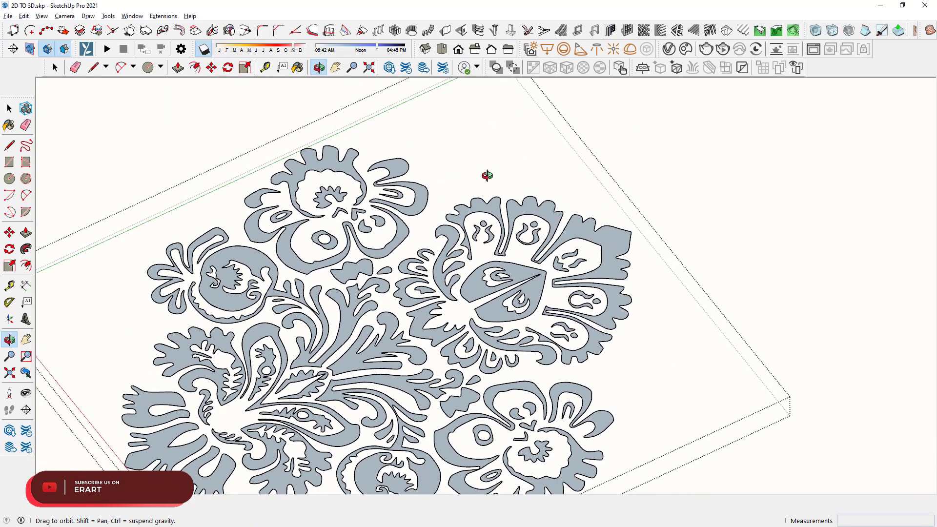
pyautogui.click(64, 16)
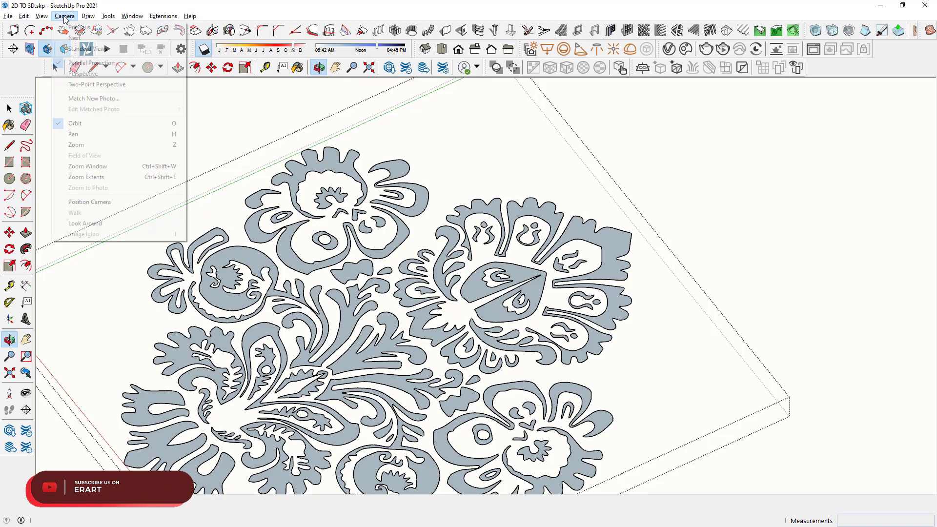
pyautogui.click(83, 73)
pyautogui.scroll(3, 482, 327)
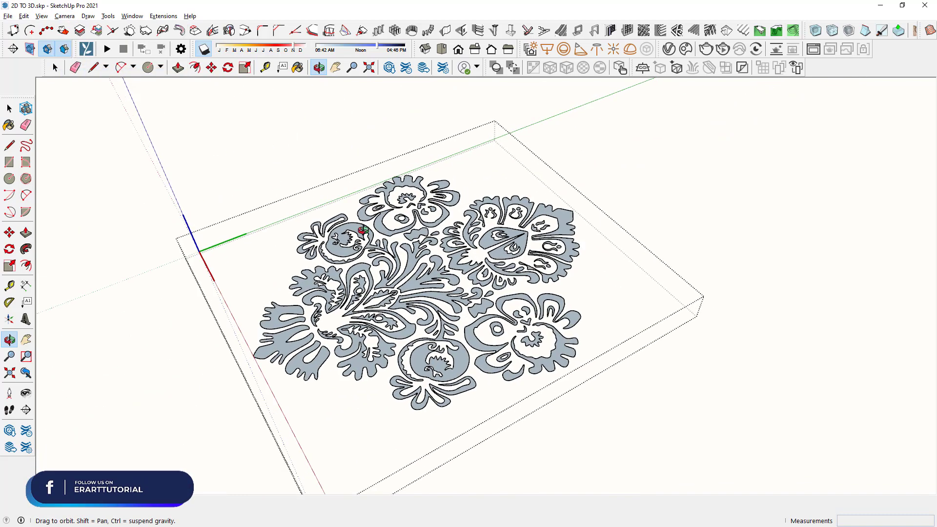
pyautogui.scroll(1, 312, 202)
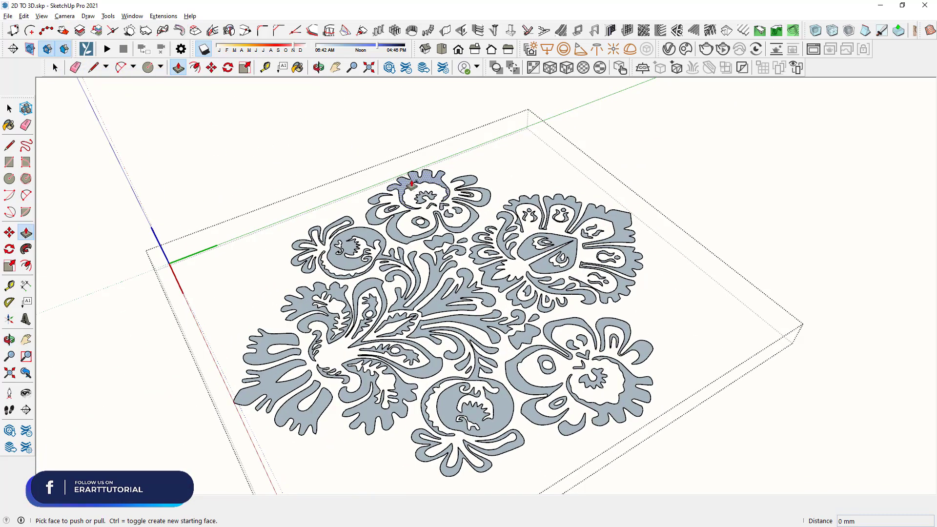
# - Try extruding the top petal, then undo the 100 mm result
pyautogui.click(409, 168)
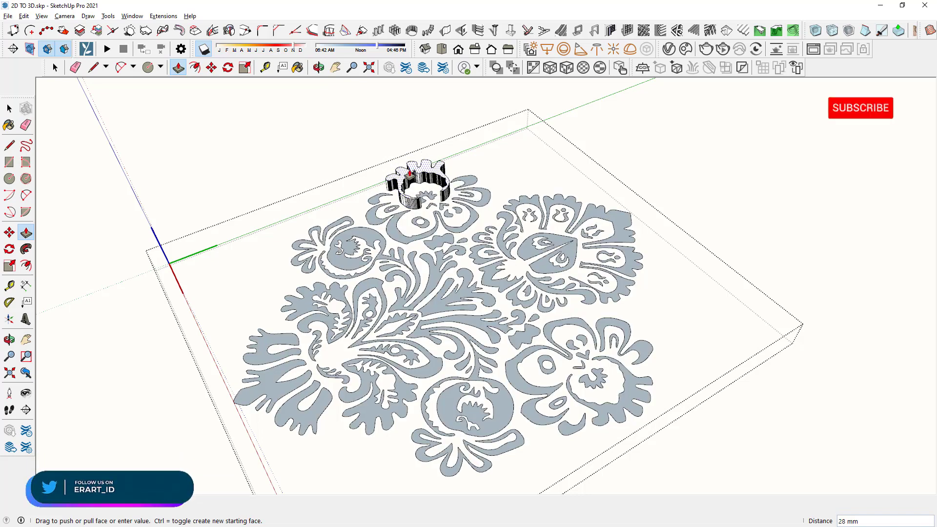
pyautogui.write('100')
pyautogui.press('Return')
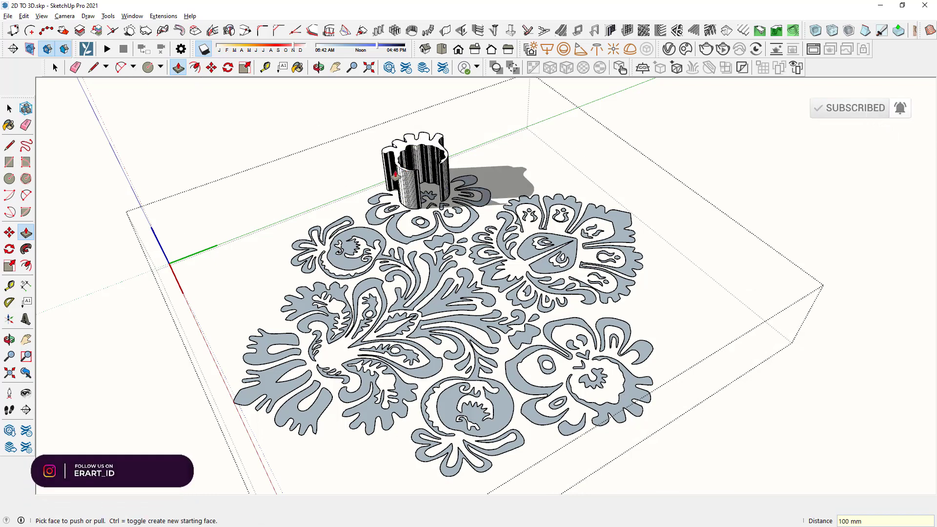
pyautogui.hotkey('ctrl', 'z')
# - Turn off the shadow display
pyautogui.click(73, 20)
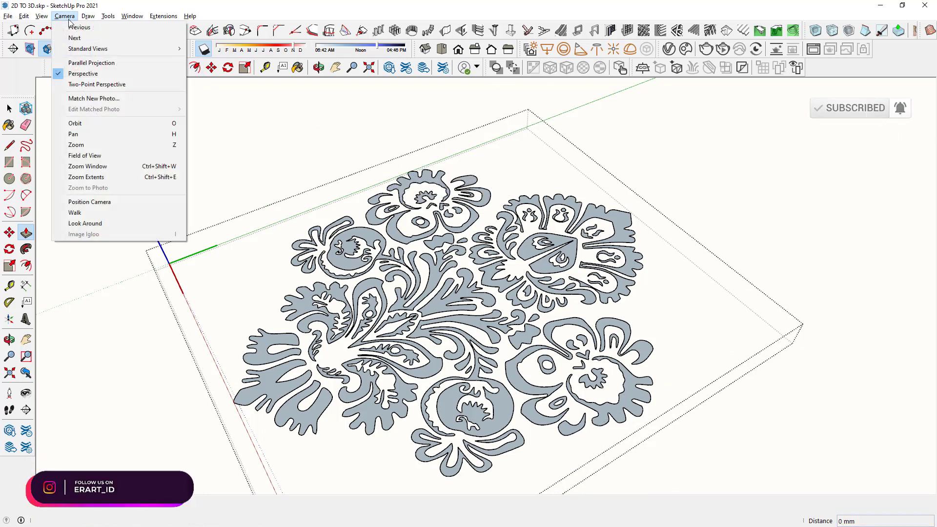
pyautogui.click(42, 16)
pyautogui.click(55, 131)
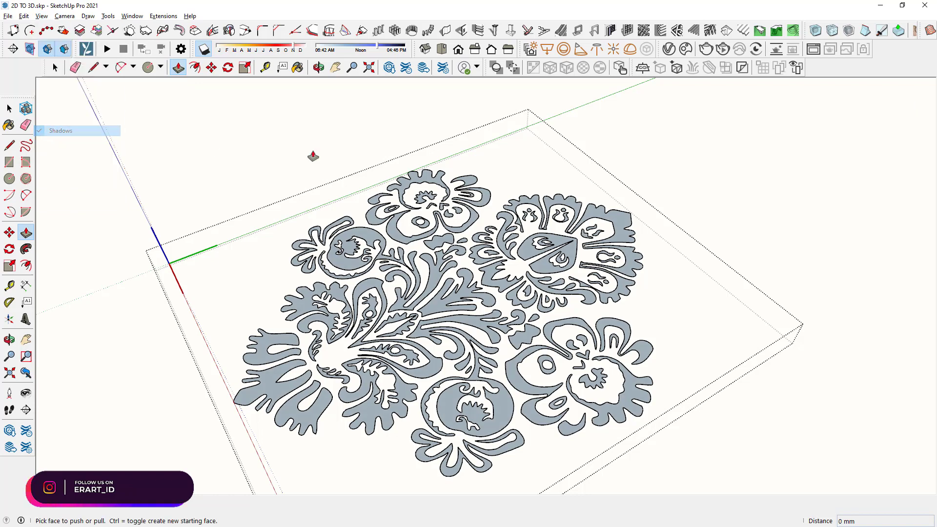
# - Raise the top, next and lower petal faces to 53 mm
pyautogui.click(407, 191)
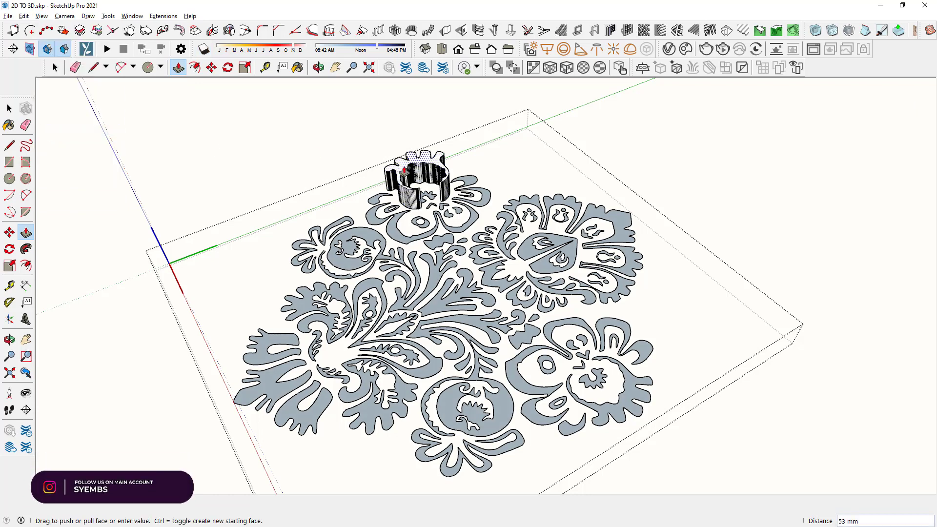
pyautogui.click(390, 185)
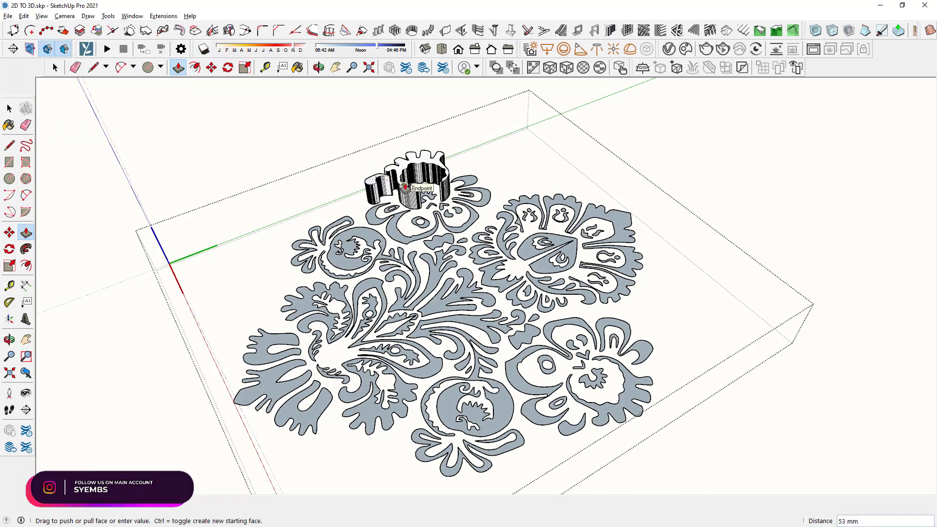
pyautogui.scroll(2, 649, 116)
pyautogui.scroll(1, 516, 148)
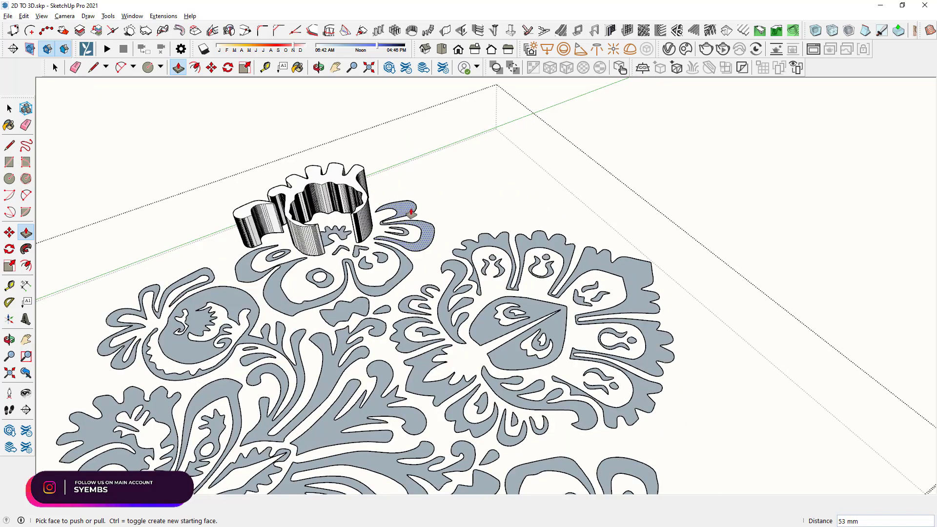
pyautogui.click(387, 215)
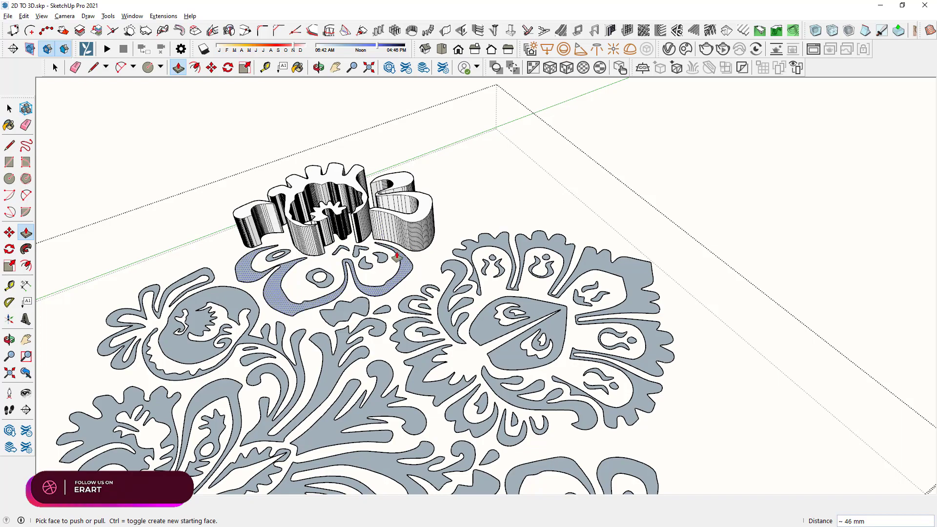
pyautogui.doubleClick(413, 235)
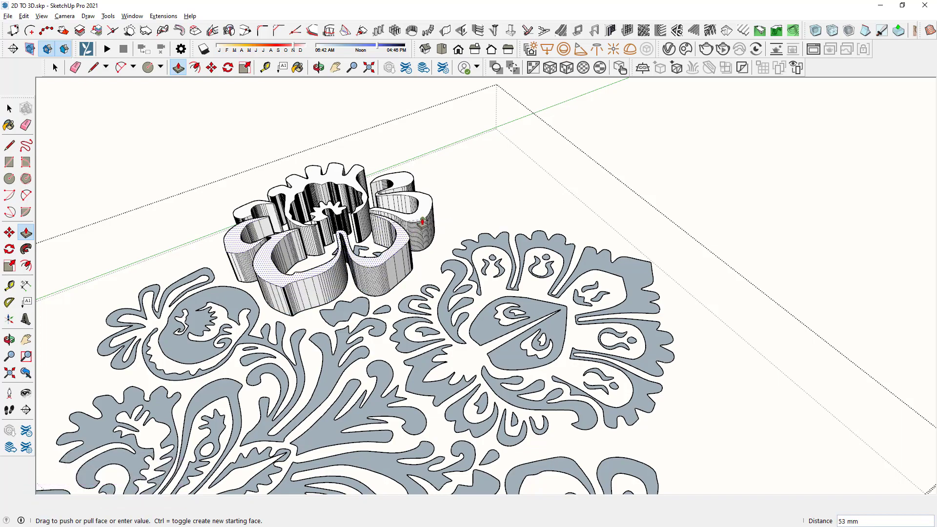
# - Raise the small flower faces, inner shape, round face and stem to 53 mm
pyautogui.moveTo(295, 79)
pyautogui.mouseDown(button='middle')
pyautogui.moveTo(319, 89)
pyautogui.moveTo(303, 324)
pyautogui.mouseUp(button='middle')
pyautogui.scroll(5, 303, 324)
pyautogui.doubleClick(277, 329)
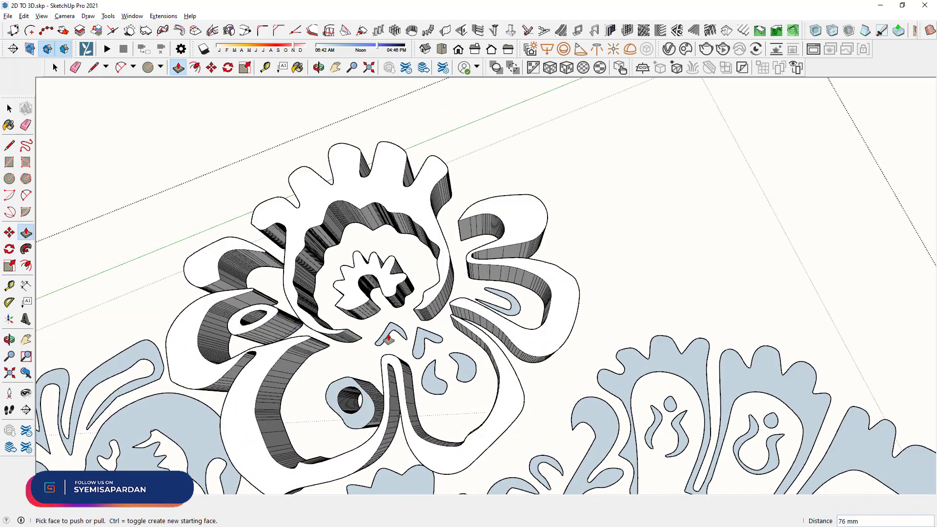
pyautogui.doubleClick(345, 397)
pyautogui.doubleClick(418, 309)
pyautogui.scroll(-3, 451, 311)
pyautogui.doubleClick(451, 311)
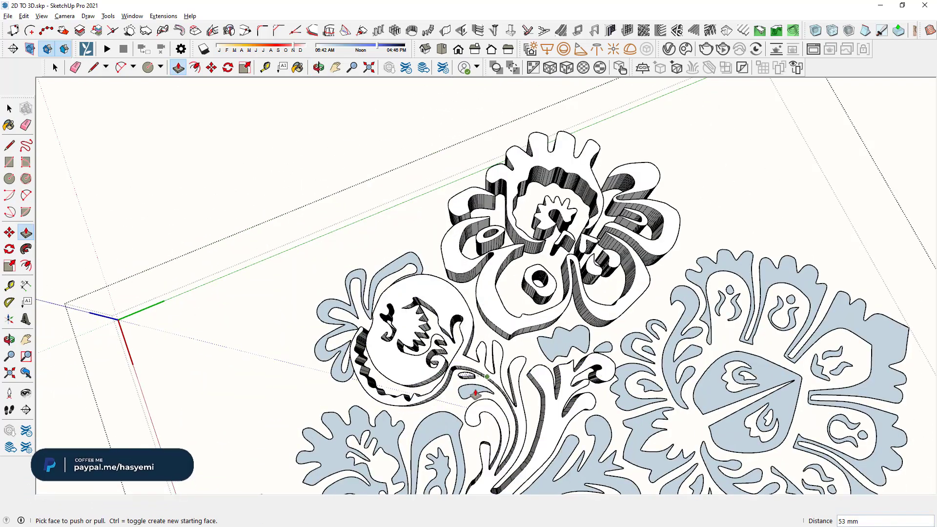
pyautogui.scroll(-2, 450, 311)
pyautogui.click(407, 295)
# - Raise the left leaf, lower stem, a petal and right-side flower faces to 53 mm
pyautogui.doubleClick(364, 313)
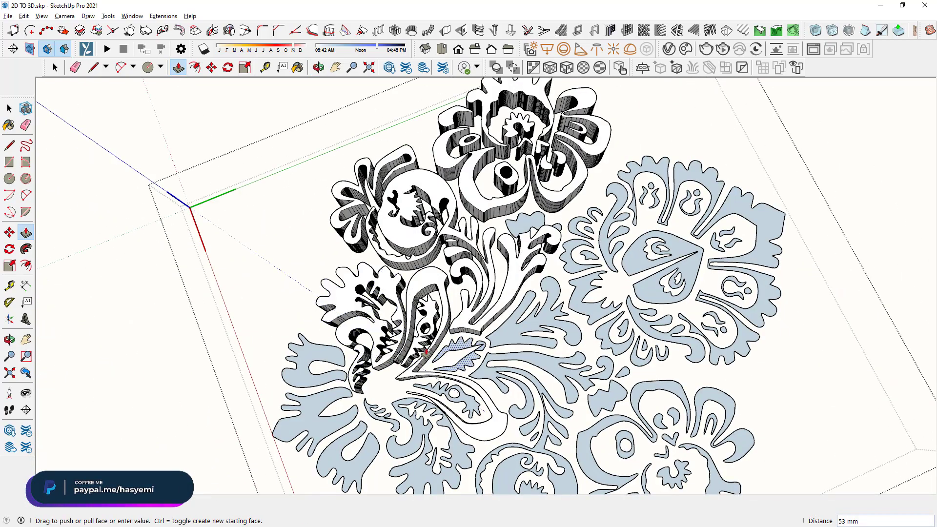
pyautogui.doubleClick(483, 342)
pyautogui.doubleClick(534, 219)
pyautogui.doubleClick(593, 210)
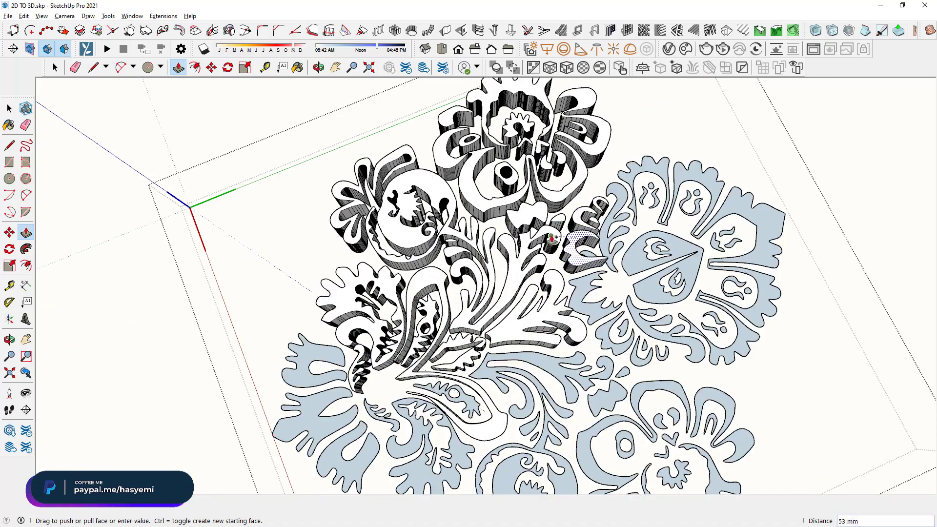
pyautogui.doubleClick(585, 249)
pyautogui.doubleClick(605, 293)
pyautogui.doubleClick(647, 360)
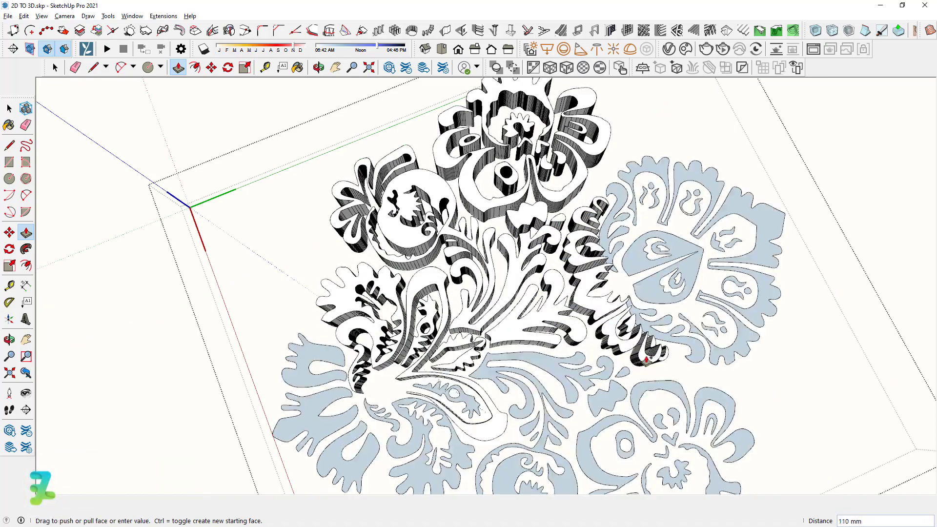
# - Raise three more small right-flower pieces to 53 mm
pyautogui.scroll(2, 646, 360)
pyautogui.doubleClick(541, 188)
pyautogui.doubleClick(592, 195)
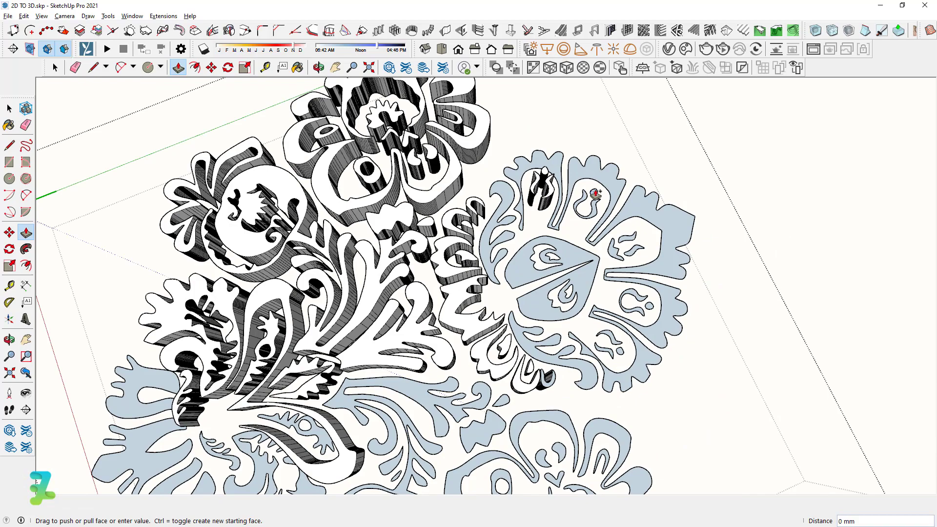
pyautogui.doubleClick(618, 239)
pyautogui.scroll(2, 781, 323)
# - Extrude the small piece, central ring, large left piece and blue petal to 53 mm
pyautogui.scroll(1, 780, 342)
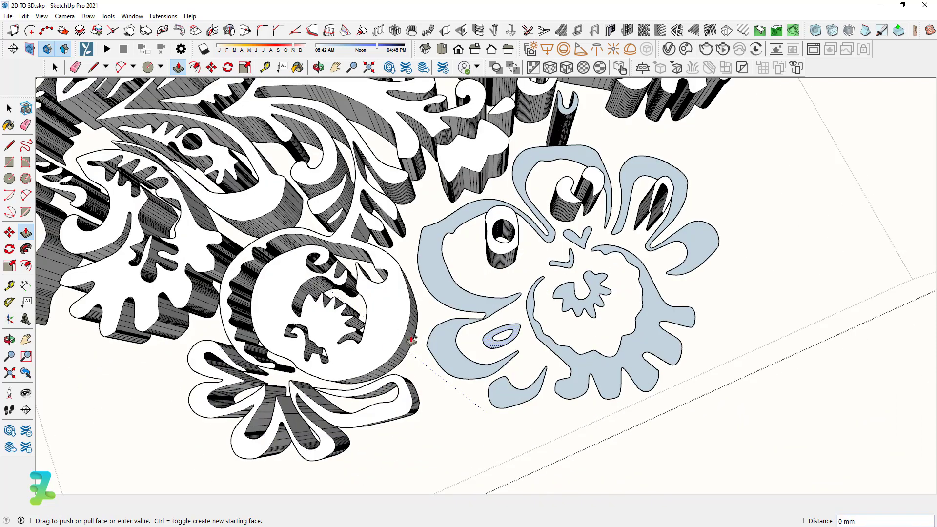
pyautogui.click(511, 254)
pyautogui.doubleClick(585, 342)
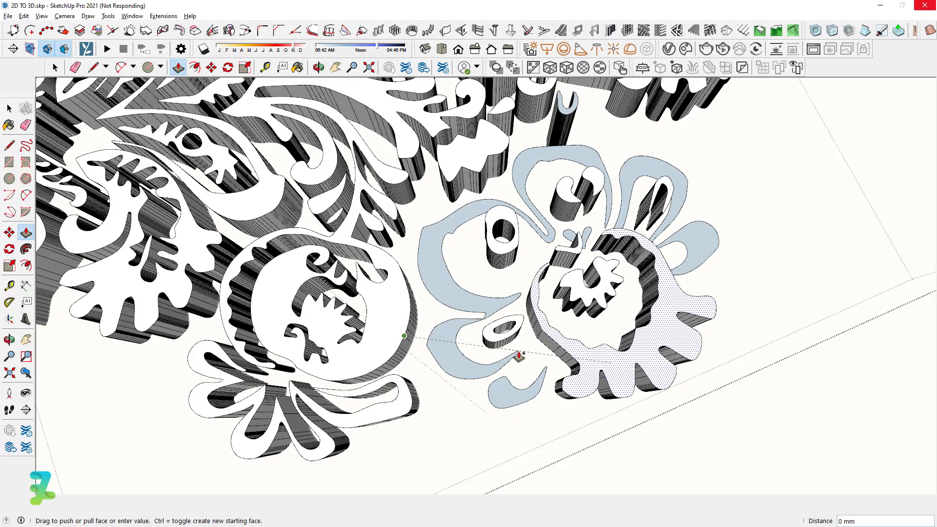
pyautogui.doubleClick(473, 356)
pyautogui.doubleClick(623, 165)
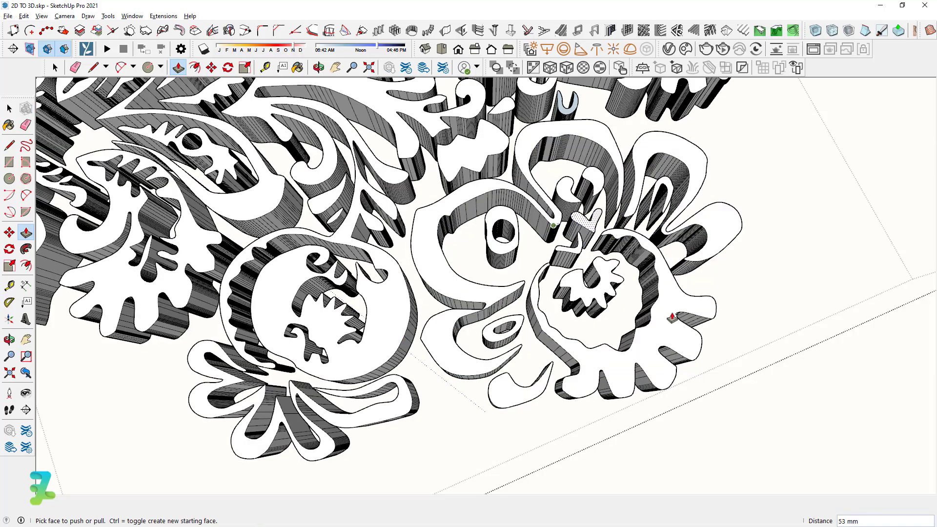
pyautogui.scroll(-10, 670, 305)
# - Paint the whole raised pattern with the orange Color C04 material
pyautogui.press('z')
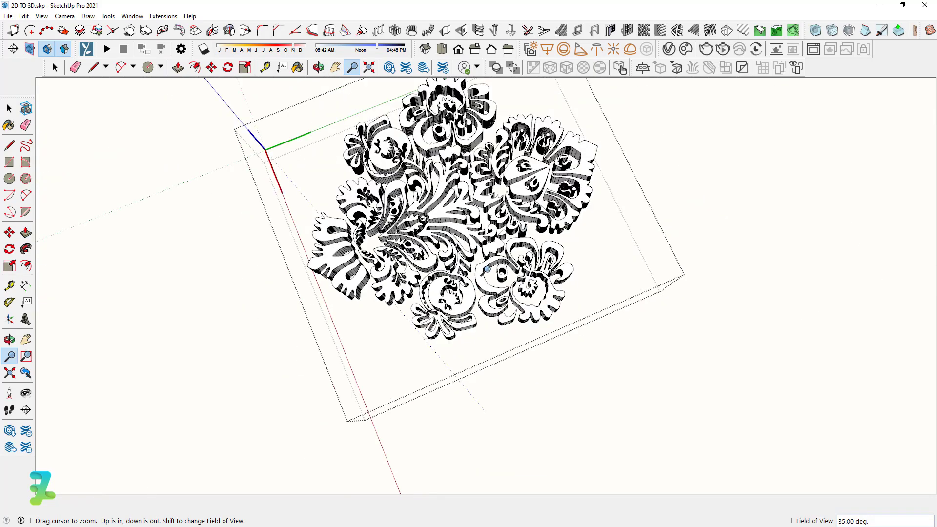
pyautogui.click(171, 213)
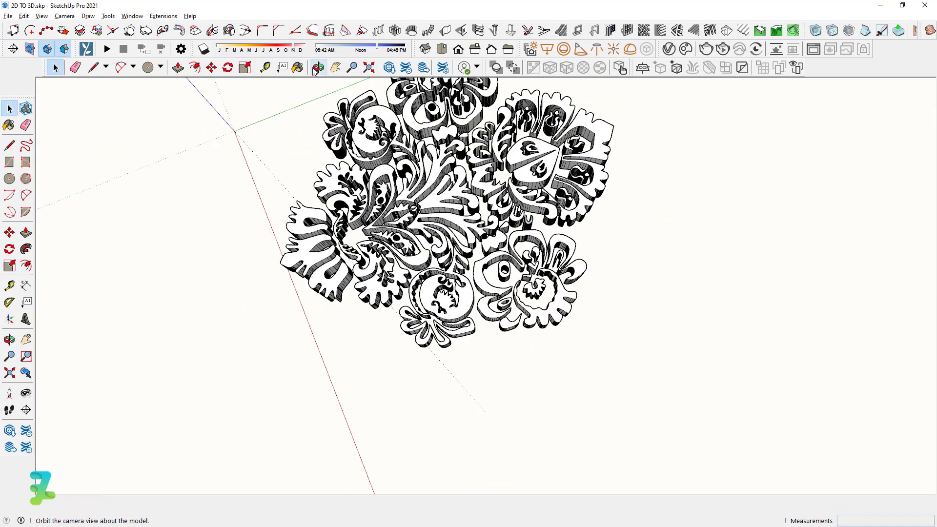
pyautogui.click(303, 69)
pyautogui.click(88, 122)
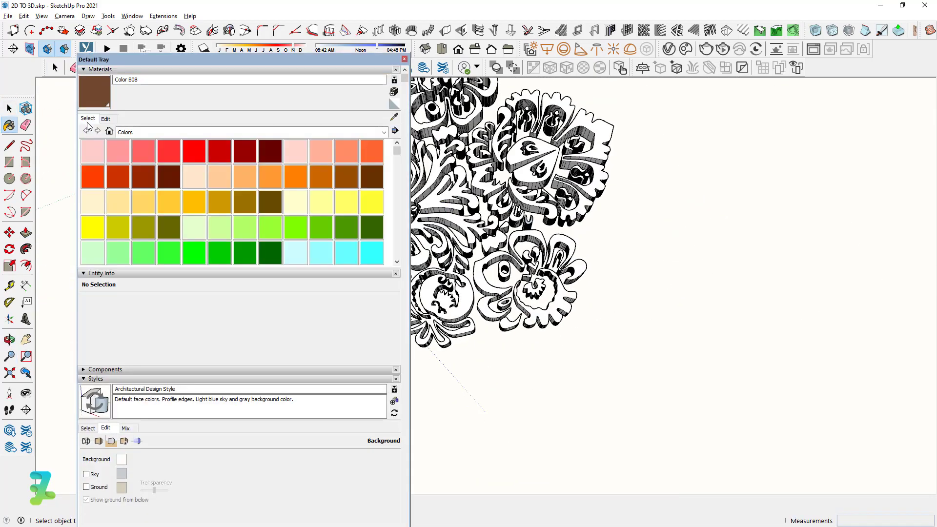
pyautogui.click(268, 174)
pyautogui.click(433, 146)
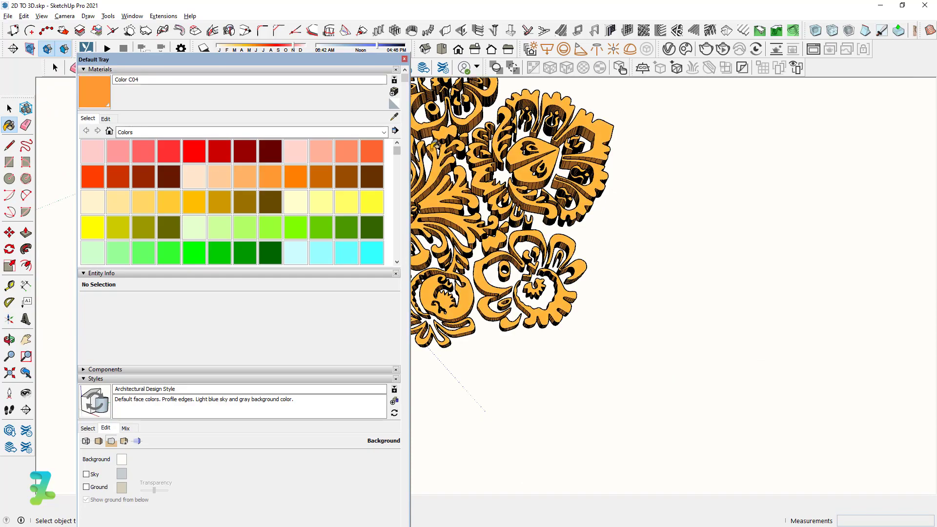
pyautogui.click(404, 60)
pyautogui.moveTo(350, 221)
pyautogui.mouseDown()
pyautogui.moveTo(331, 129)
pyautogui.moveTo(393, 194)
pyautogui.moveTo(341, 179)
pyautogui.mouseUp()
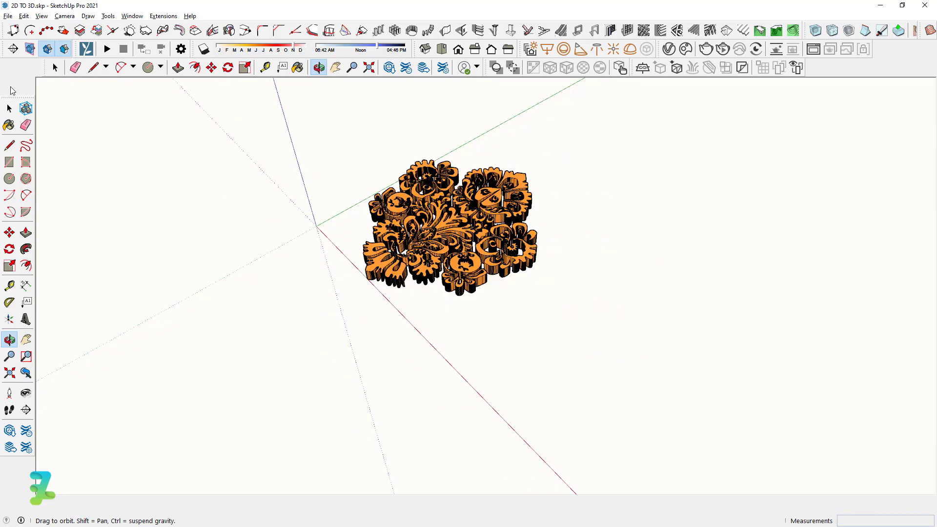
# - Move the orange 3D pattern to the right and down
pyautogui.click(9, 109)
pyautogui.click(431, 222)
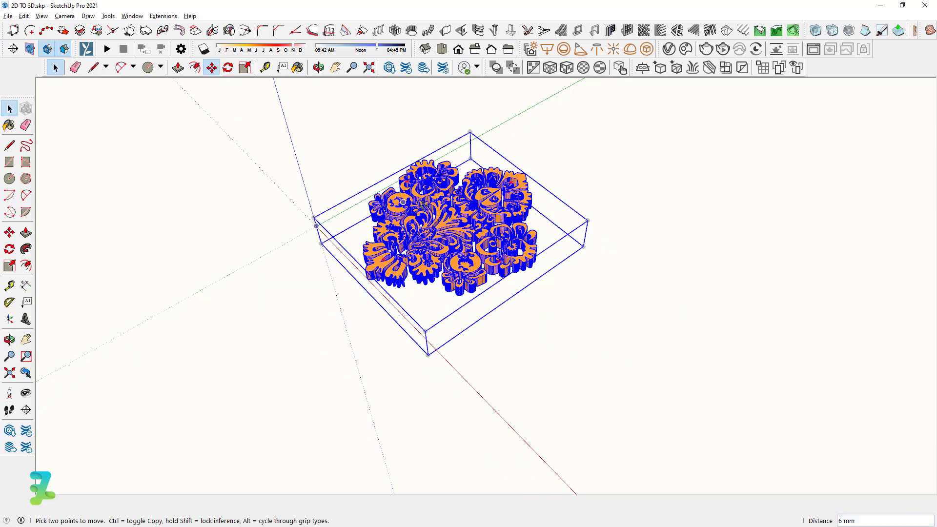
pyautogui.moveTo(471, 254); pyautogui.dragTo(540, 298)
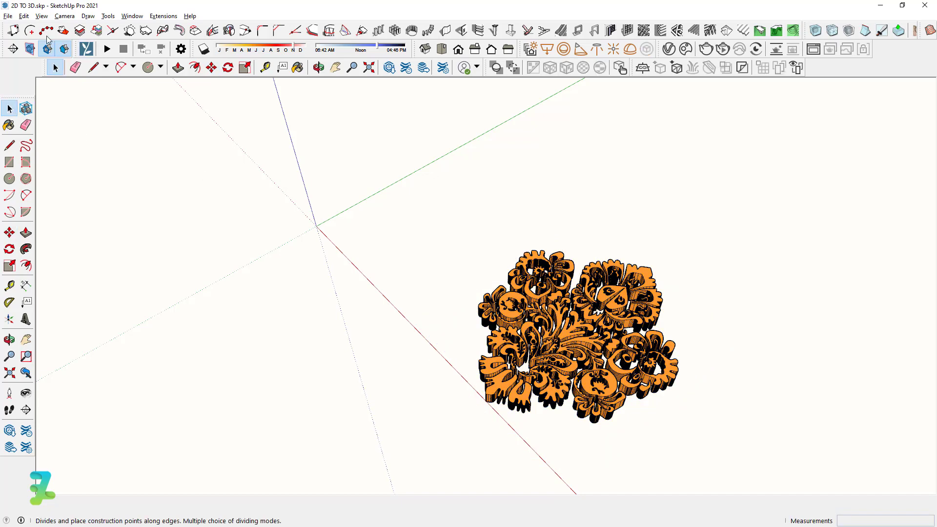
# - Import pngegg (1).png as an image and place it beside the orange pattern
pyautogui.click(8, 15)
pyautogui.click(48, 183)
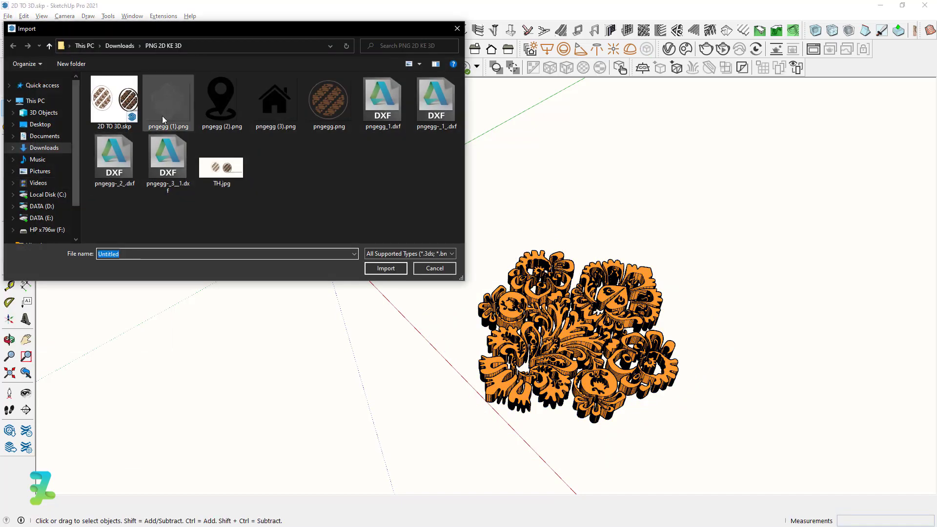
pyautogui.doubleClick(167, 103)
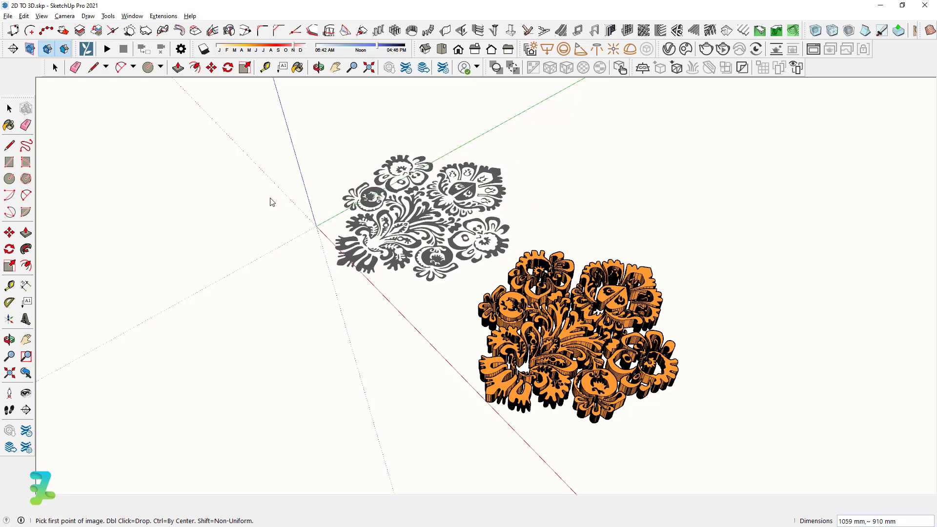
pyautogui.click(289, 203)
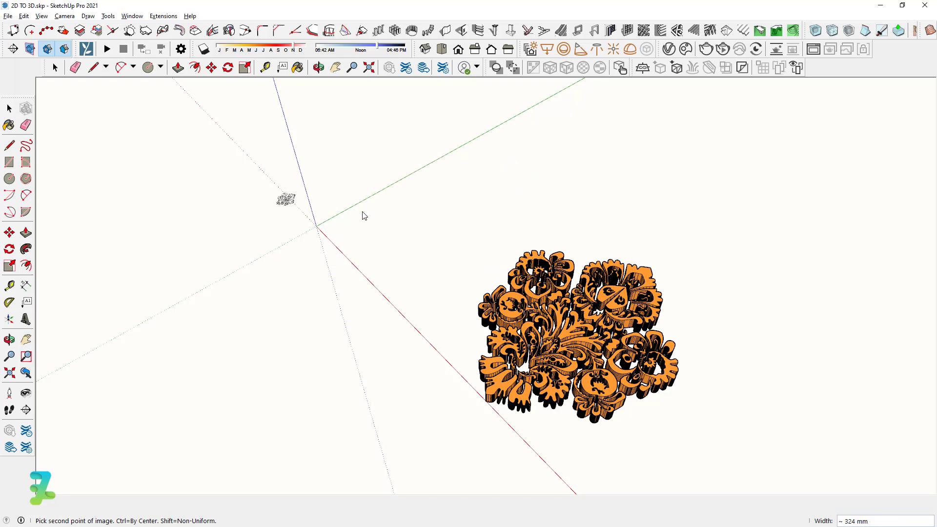
pyautogui.click(557, 209)
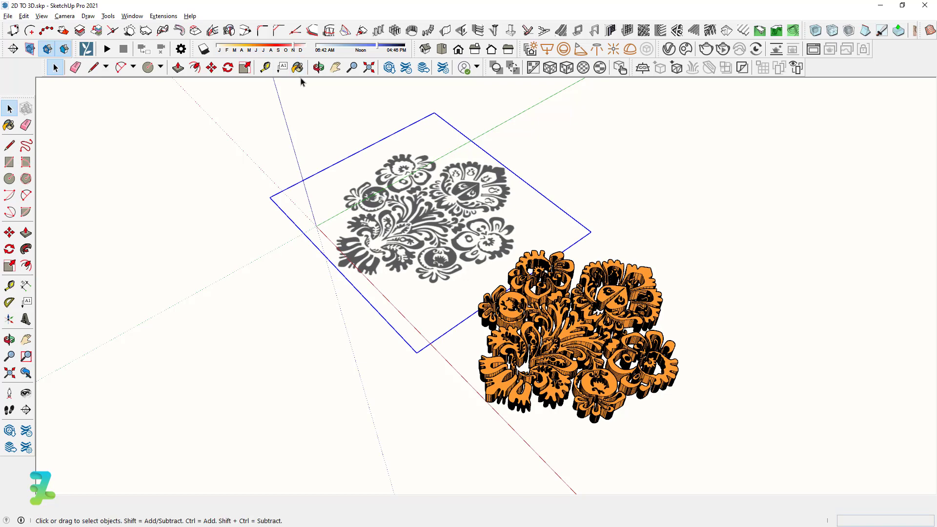
pyautogui.click(436, 224)
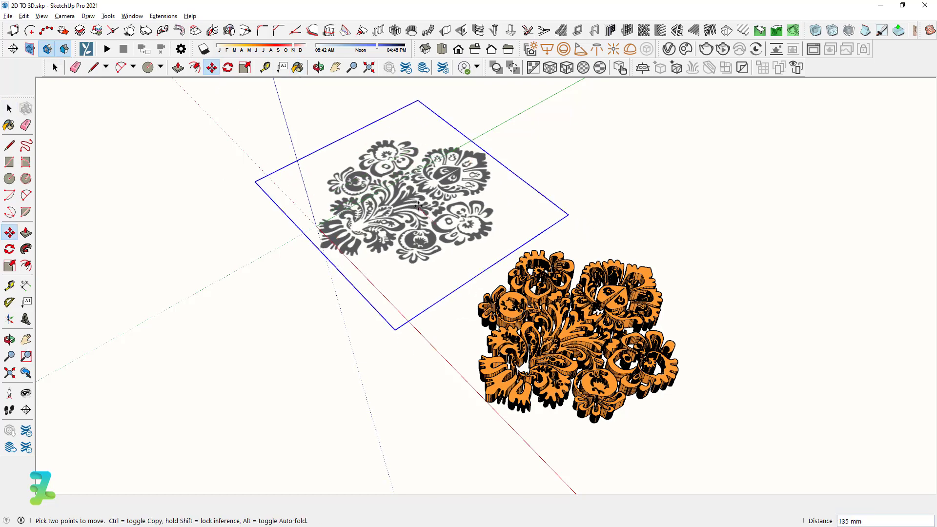
pyautogui.click(319, 69)
pyautogui.moveTo(625, 180)
pyautogui.mouseDown()
pyautogui.moveTo(564, 211)
pyautogui.moveTo(396, 118)
pyautogui.mouseUp()
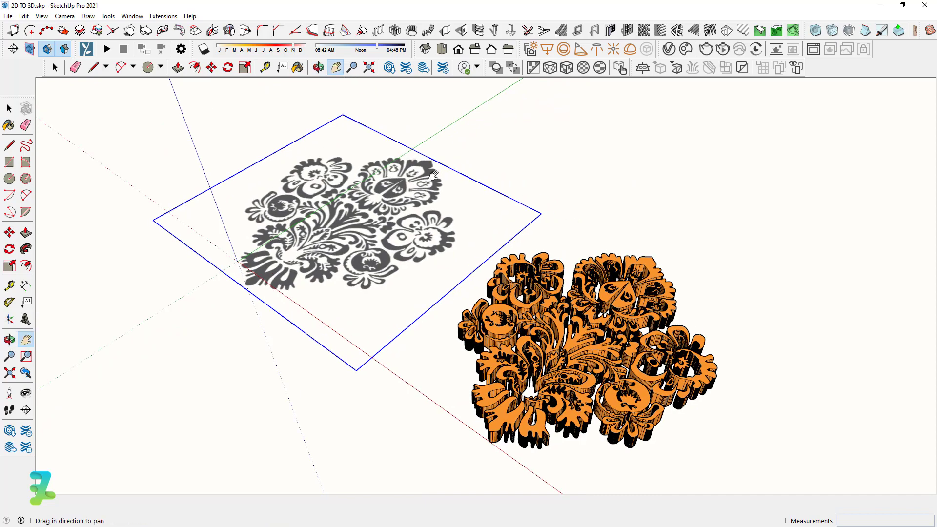
pyautogui.moveTo(433, 174); pyautogui.dragTo(50, 80, button='middle')
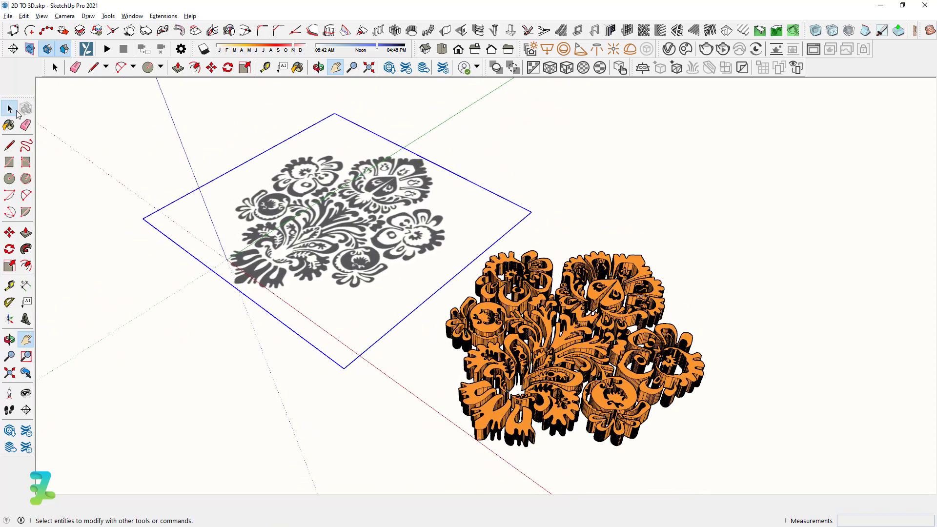
pyautogui.click(10, 109)
pyautogui.click(555, 314)
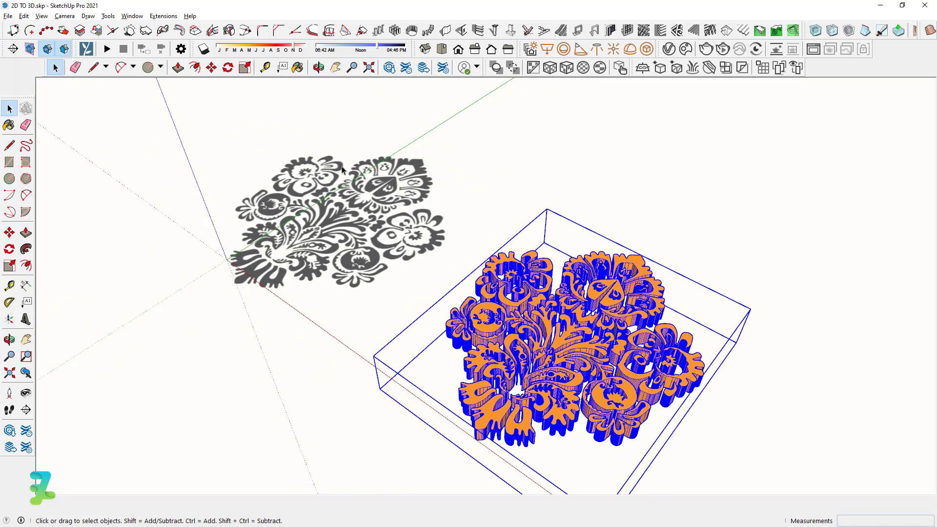
pyautogui.click(297, 68)
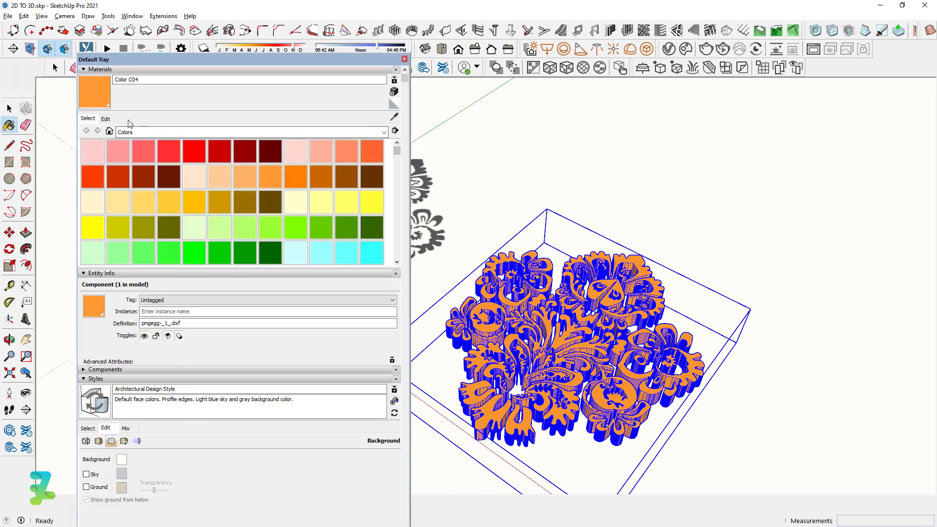
pyautogui.click(106, 119)
pyautogui.click(420, 162)
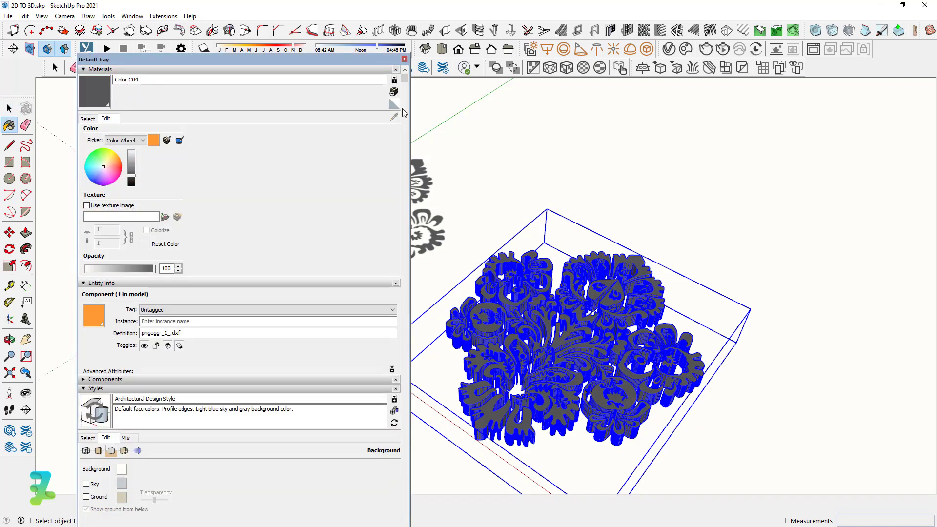
pyautogui.click(404, 59)
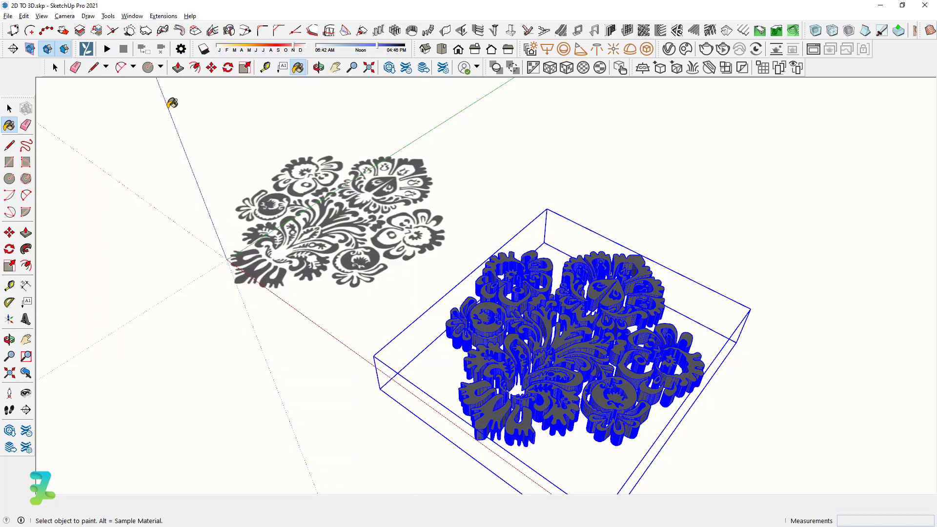
pyautogui.click(11, 109)
pyautogui.click(170, 182)
pyautogui.hotkey('ctrl', 'z')
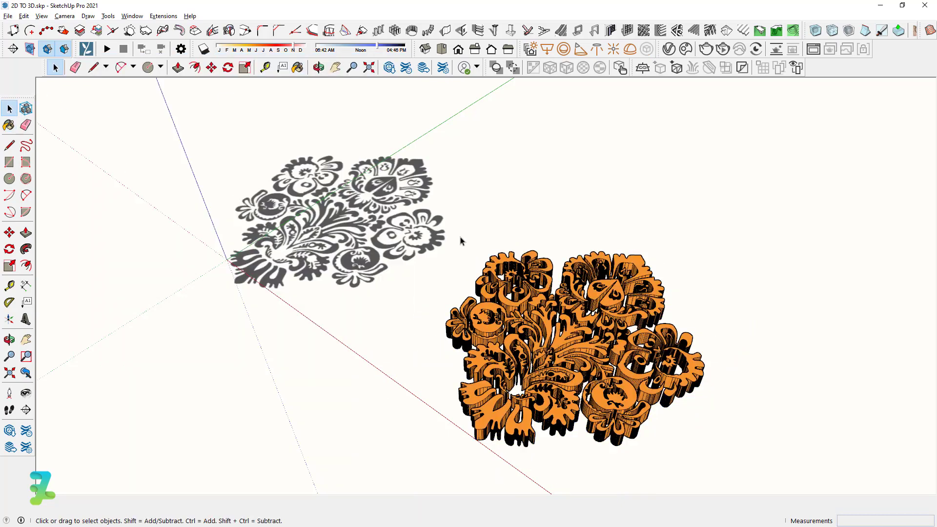
pyautogui.moveTo(504, 247)
pyautogui.mouseDown()
pyautogui.moveTo(485, 241)
pyautogui.moveTo(508, 315)
pyautogui.moveTo(561, 321)
pyautogui.mouseUp()
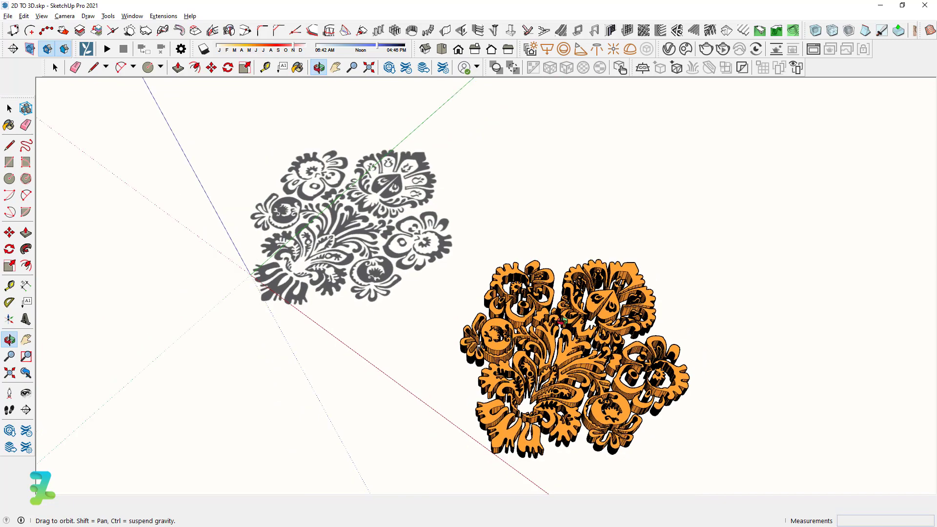
pyautogui.moveTo(508, 276); pyautogui.dragTo(513, 257)
pyautogui.moveTo(519, 283); pyautogui.dragTo(356, 117)
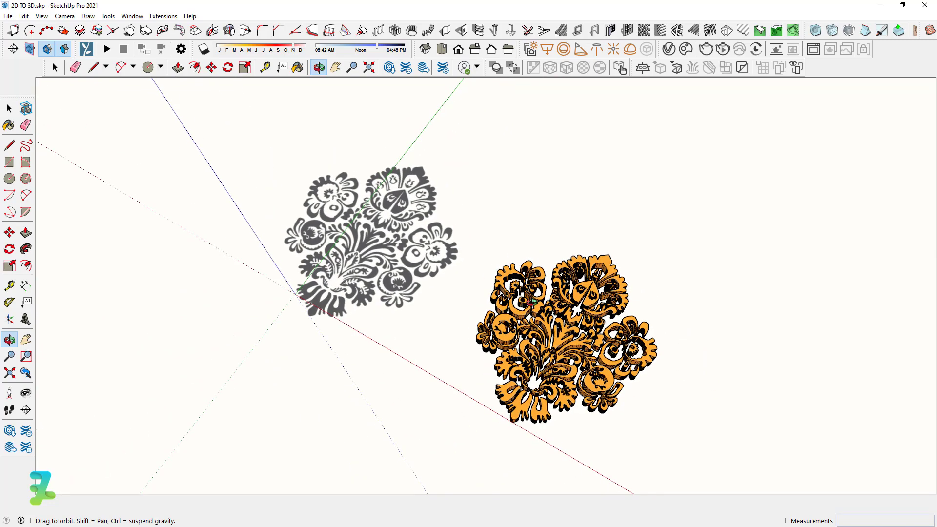
pyautogui.click(335, 67)
pyautogui.moveTo(495, 196); pyautogui.dragTo(506, 208)
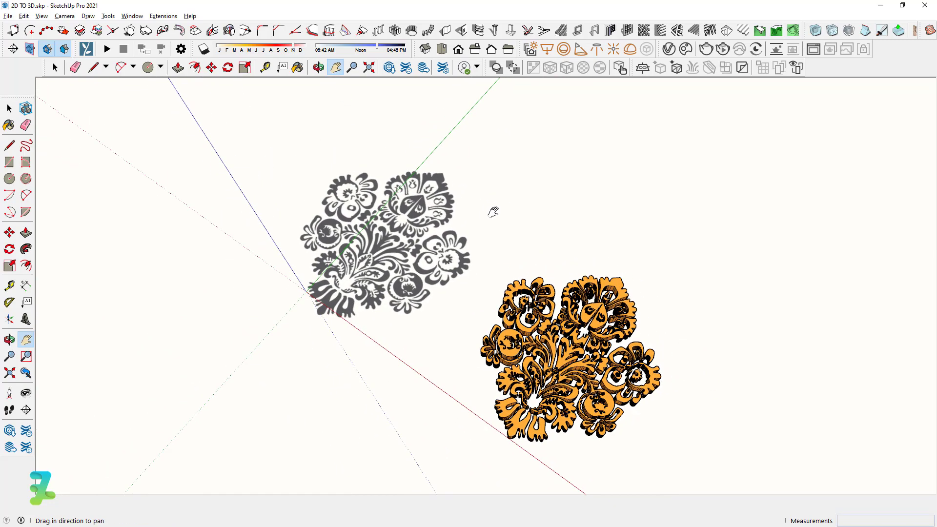
pyautogui.scroll(2, 502, 257)
pyautogui.scroll(-1, 507, 217)
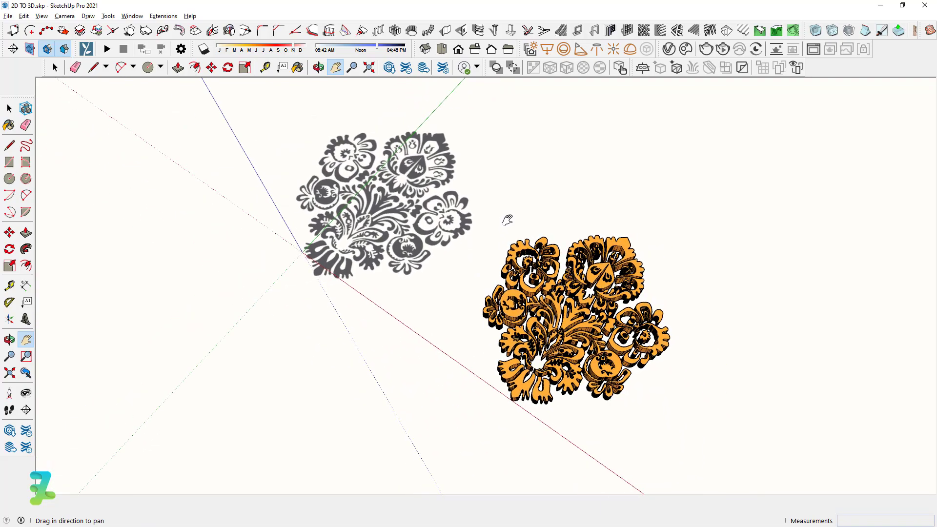
pyautogui.scroll(-1, 507, 217)
pyautogui.scroll(-1, 506, 217)
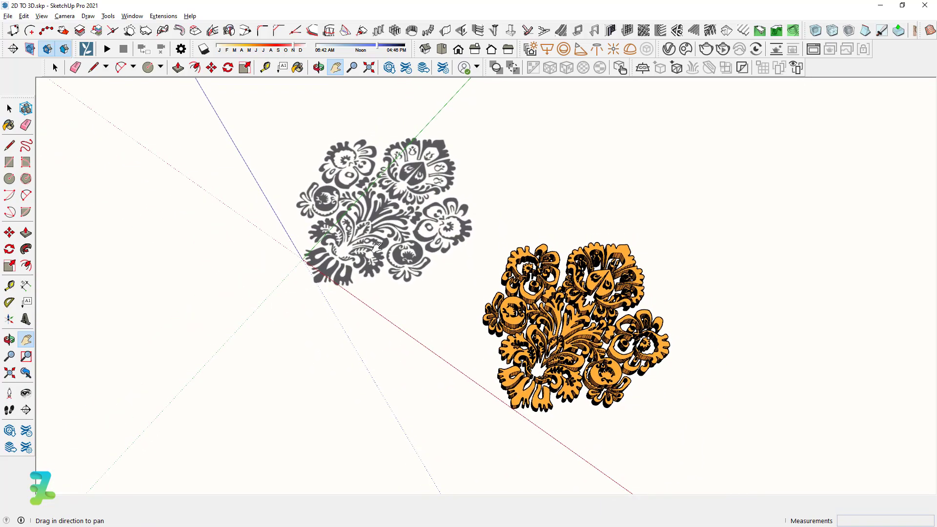